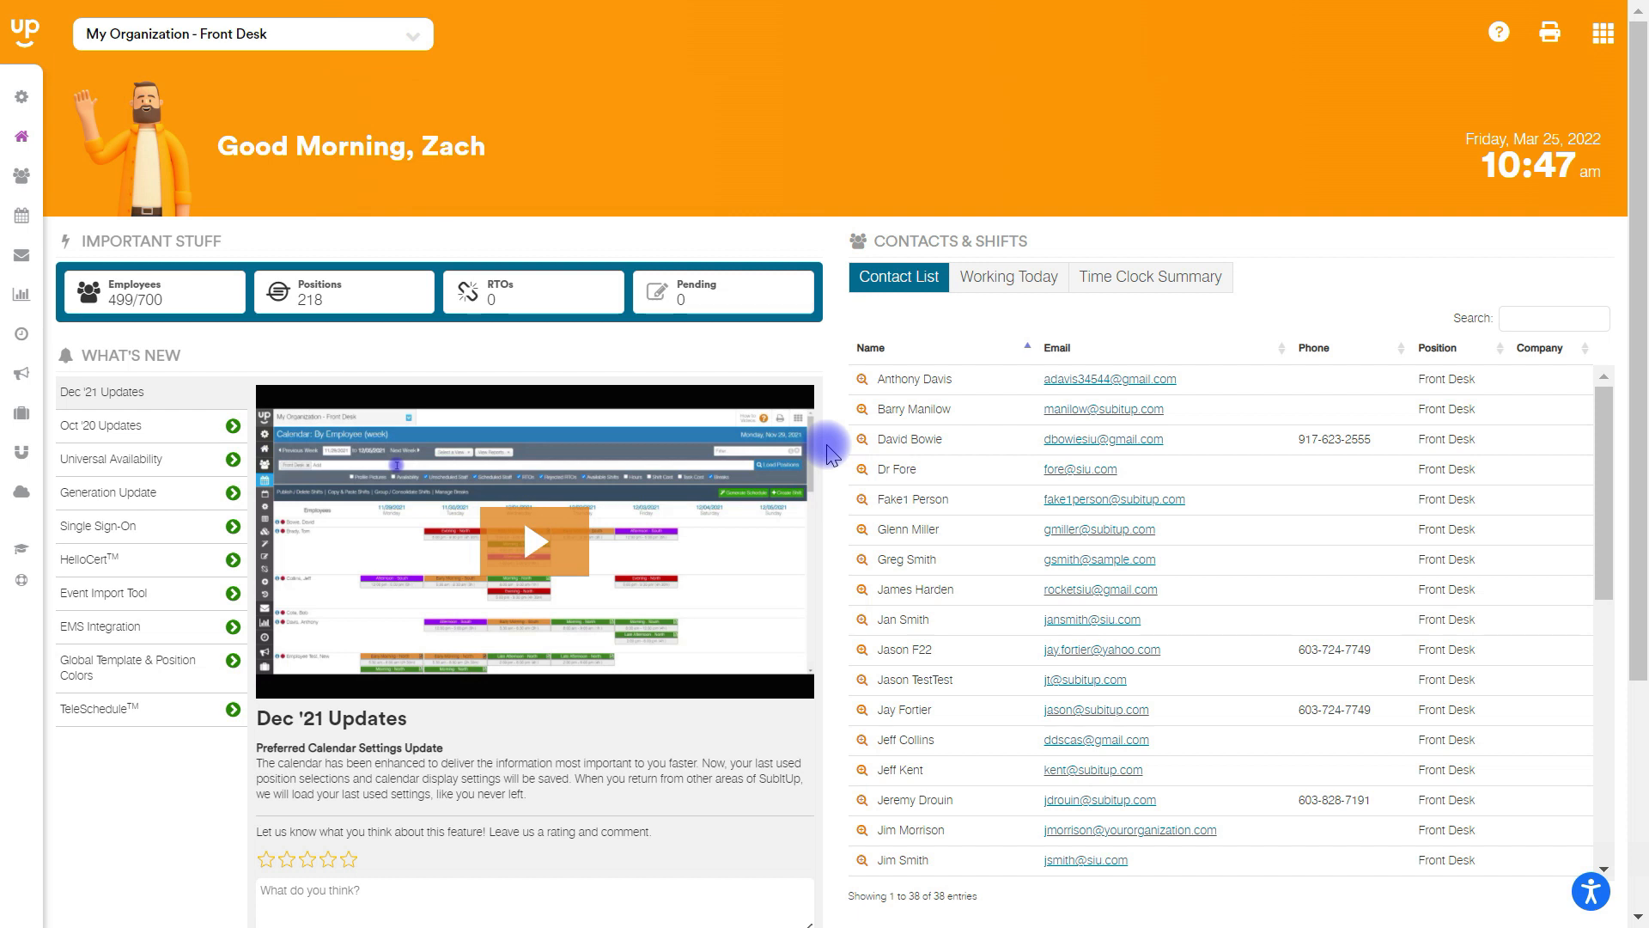
# Step: Start creating a new event and name it "Basketball Game vs. State"
pyautogui.moveTo(56, 177)
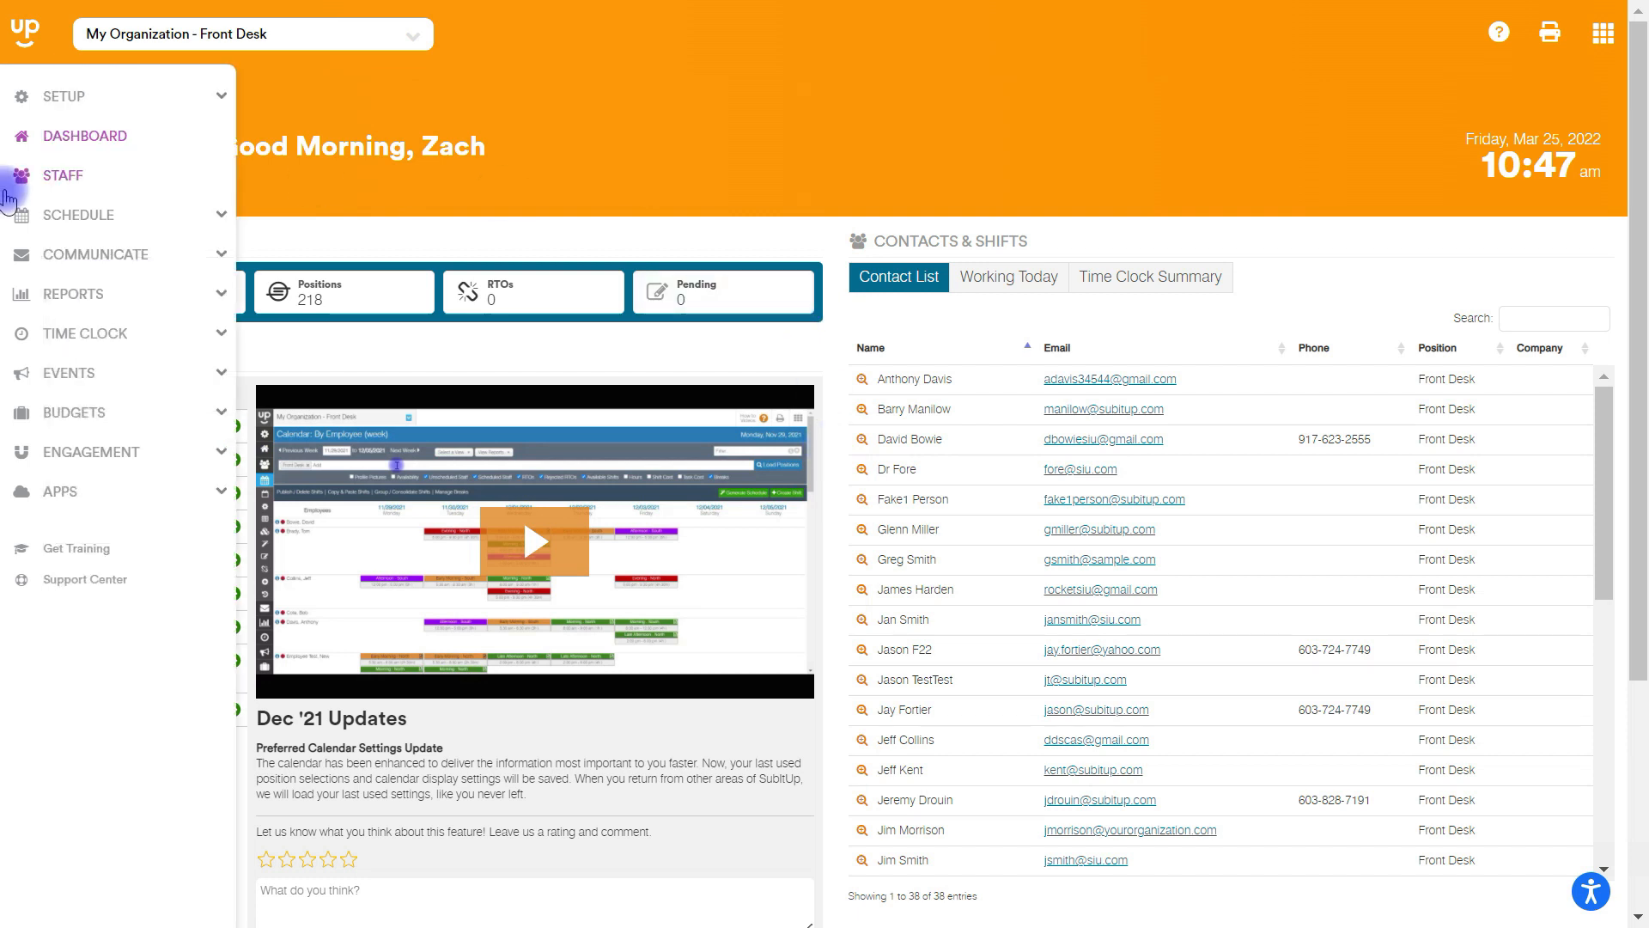
pyautogui.click(80, 373)
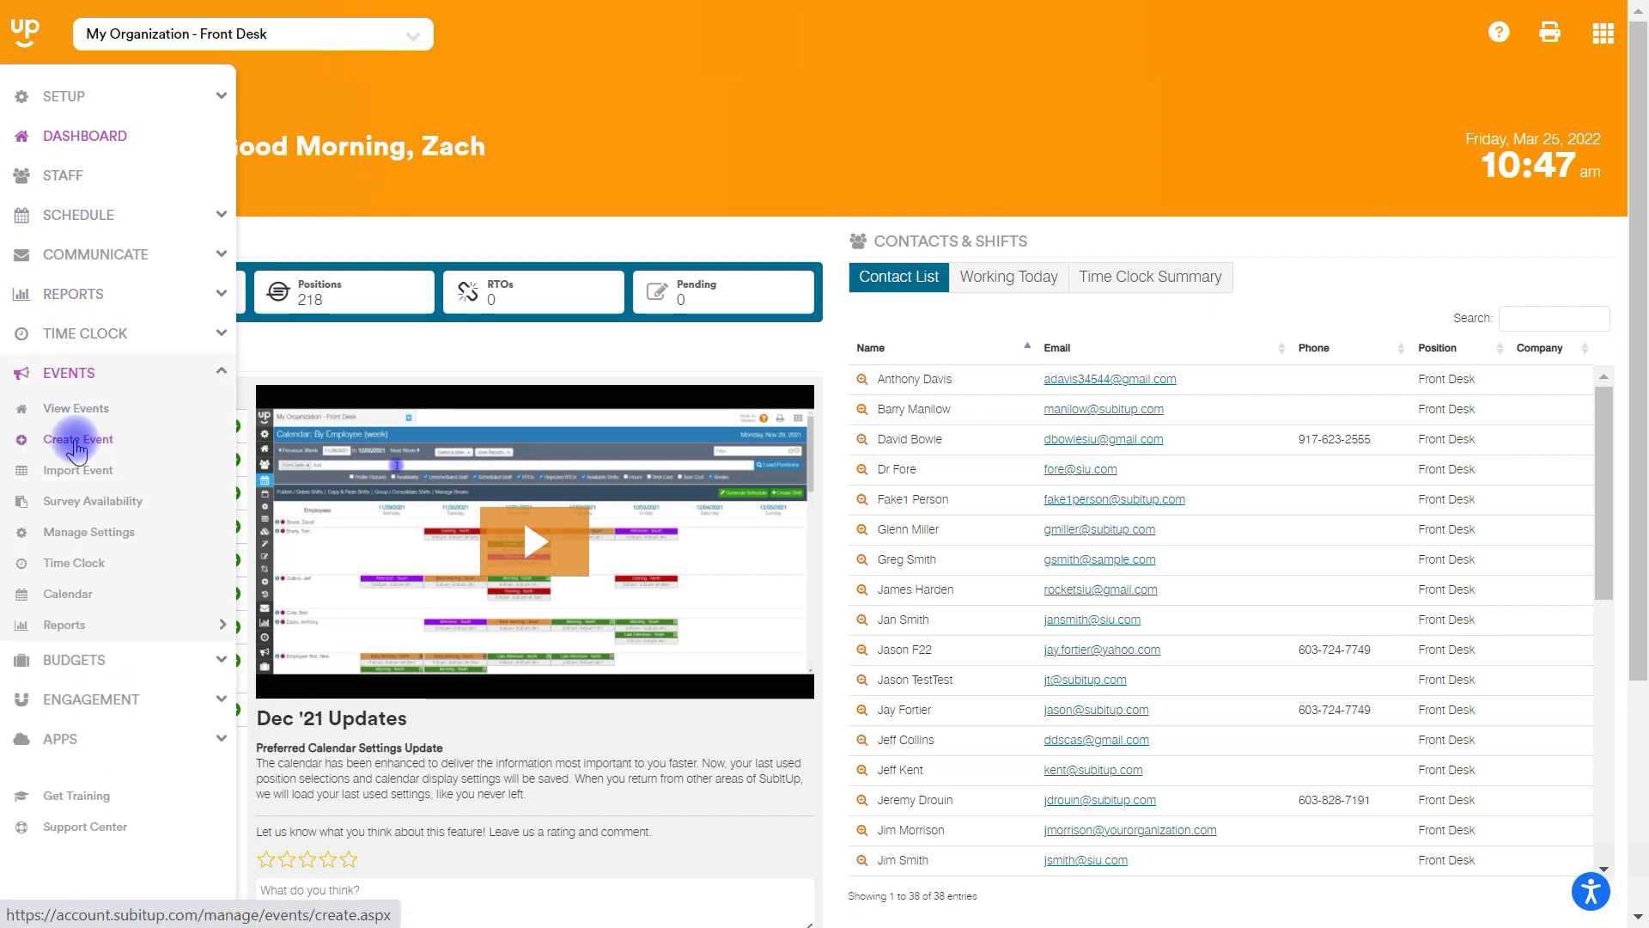
pyautogui.click(77, 440)
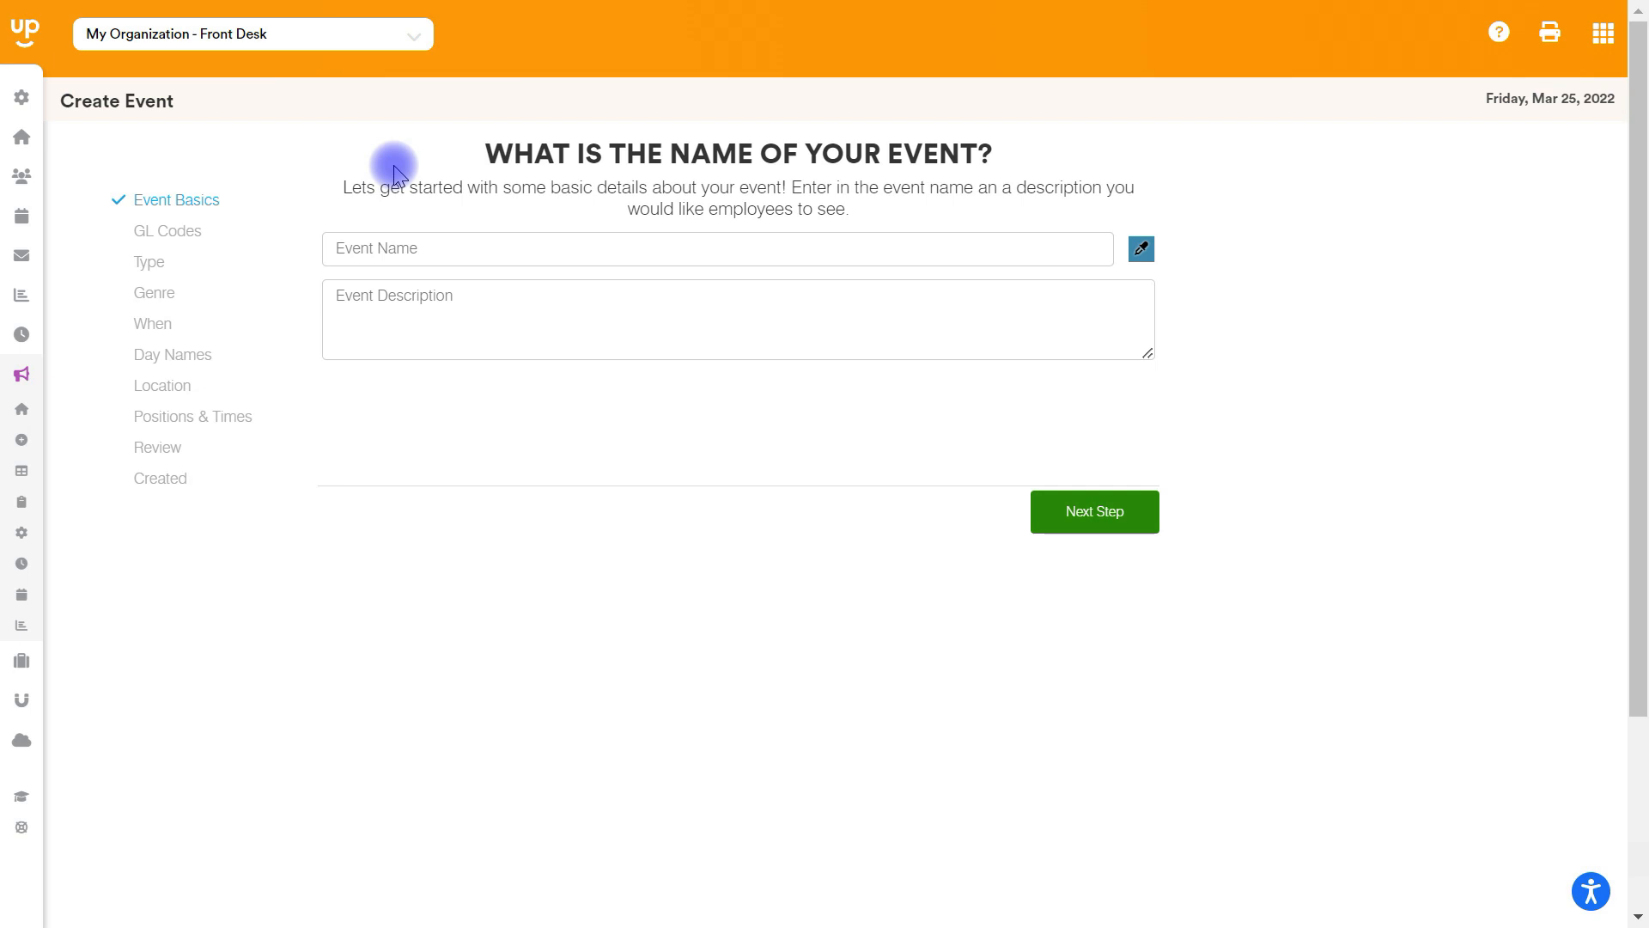
pyautogui.click(465, 248)
pyautogui.write('Basketball Game vs')
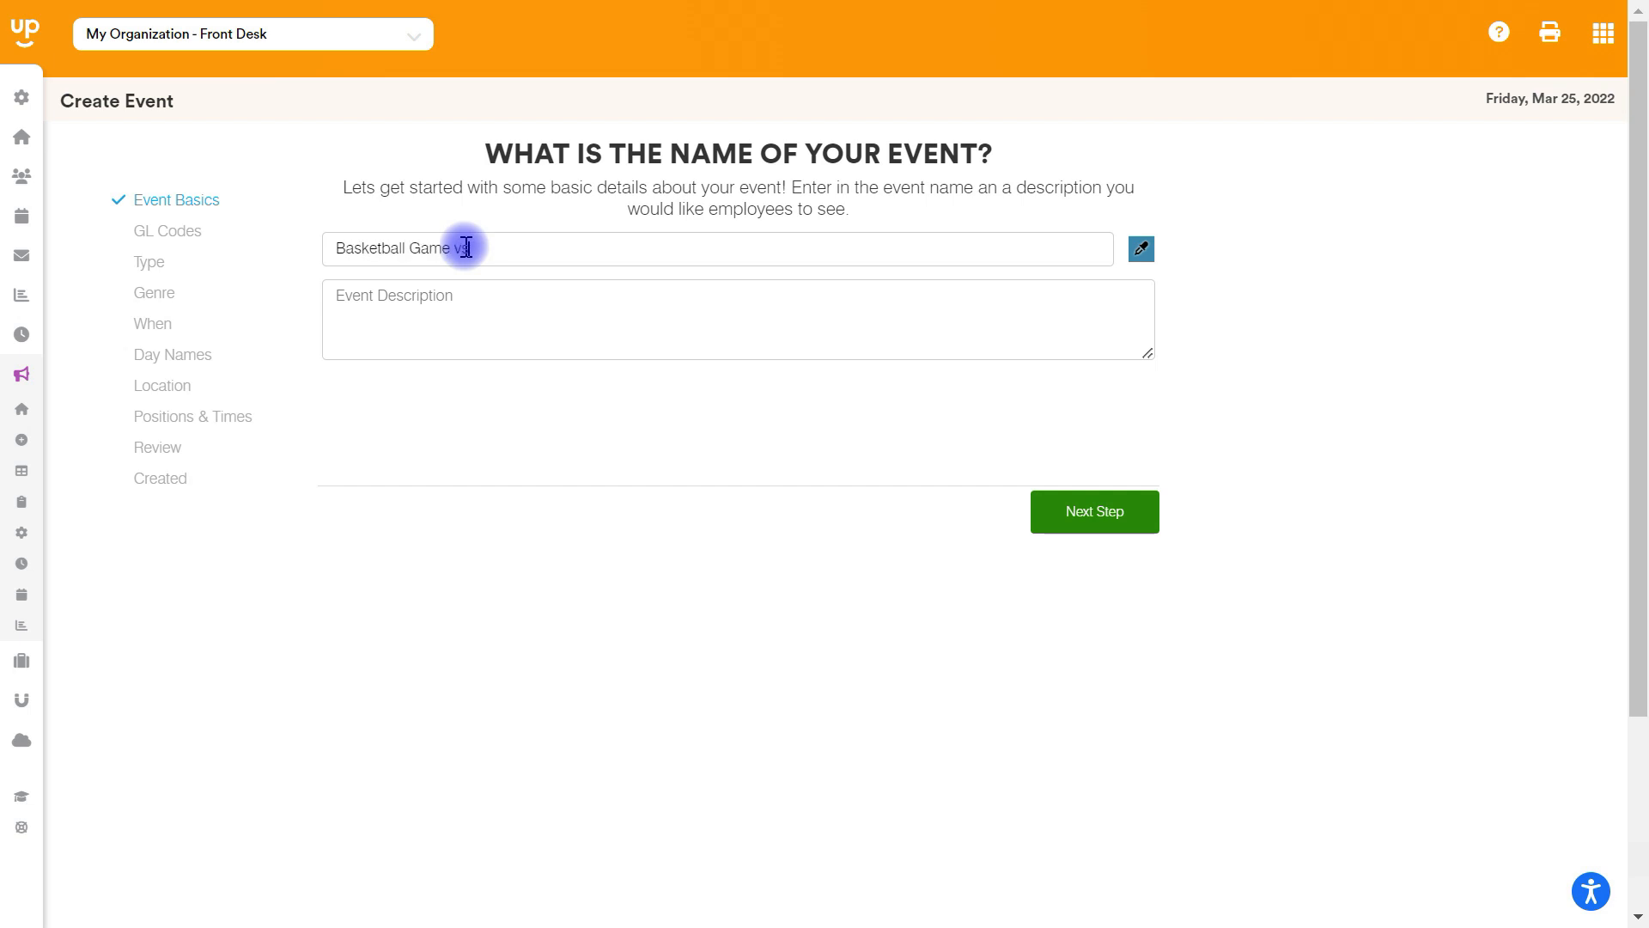
pyautogui.write('. State')
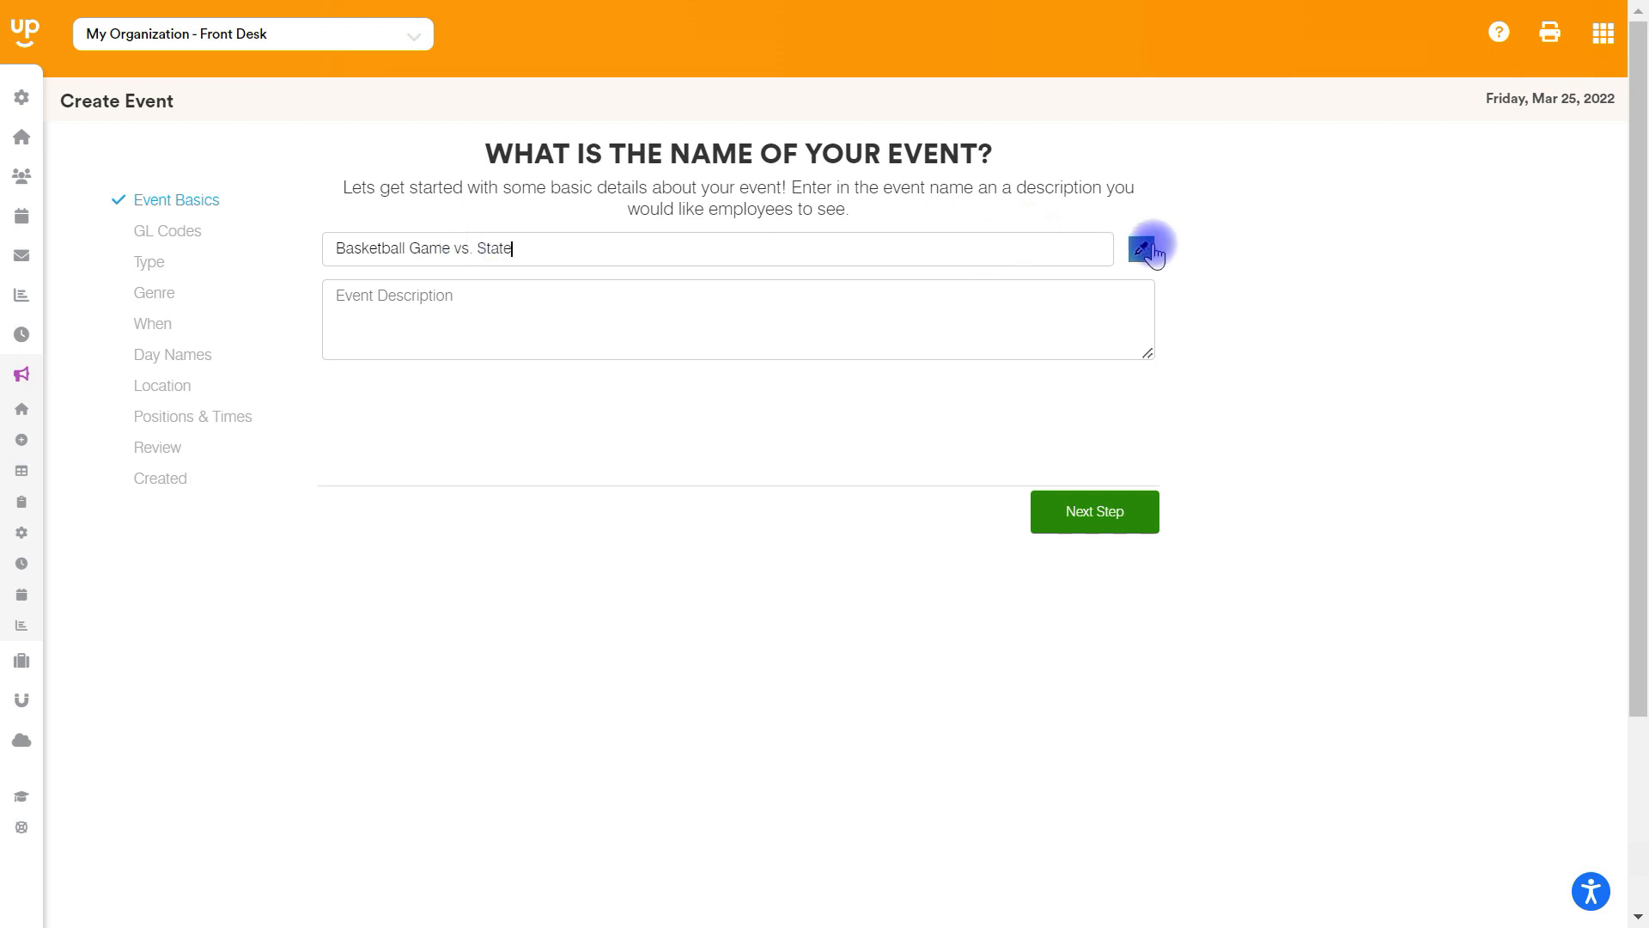
# Step: Set the event's color to bright orange, add the description "Game is at Smith Hall." and continue to the GL codes
pyautogui.click(1142, 250)
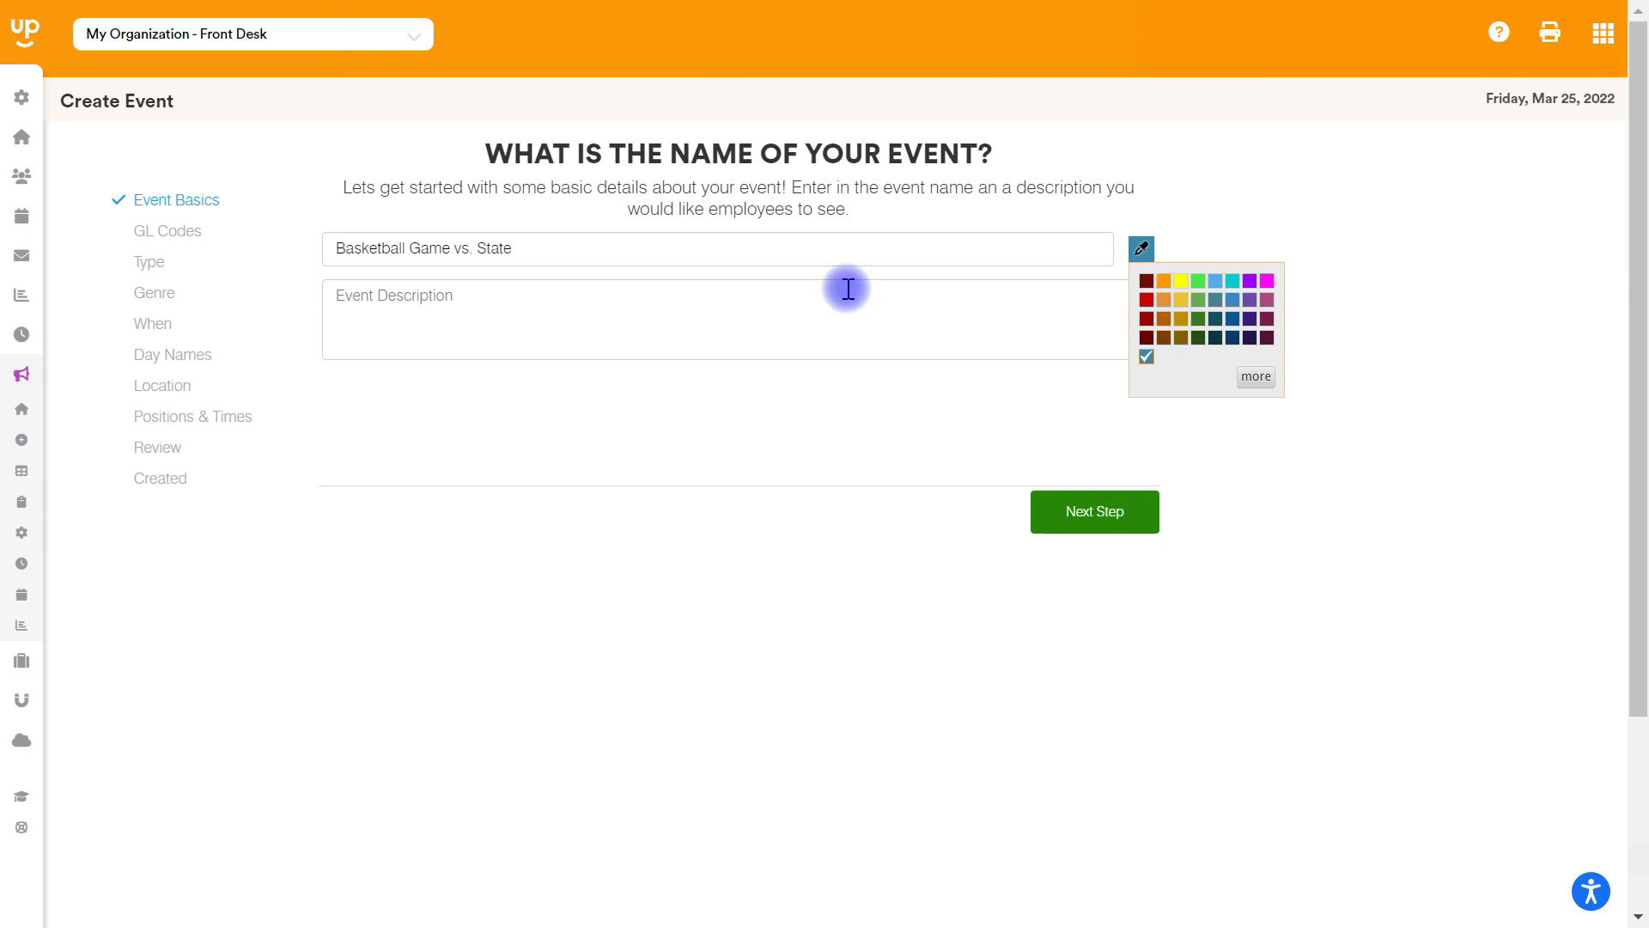
pyautogui.click(1164, 281)
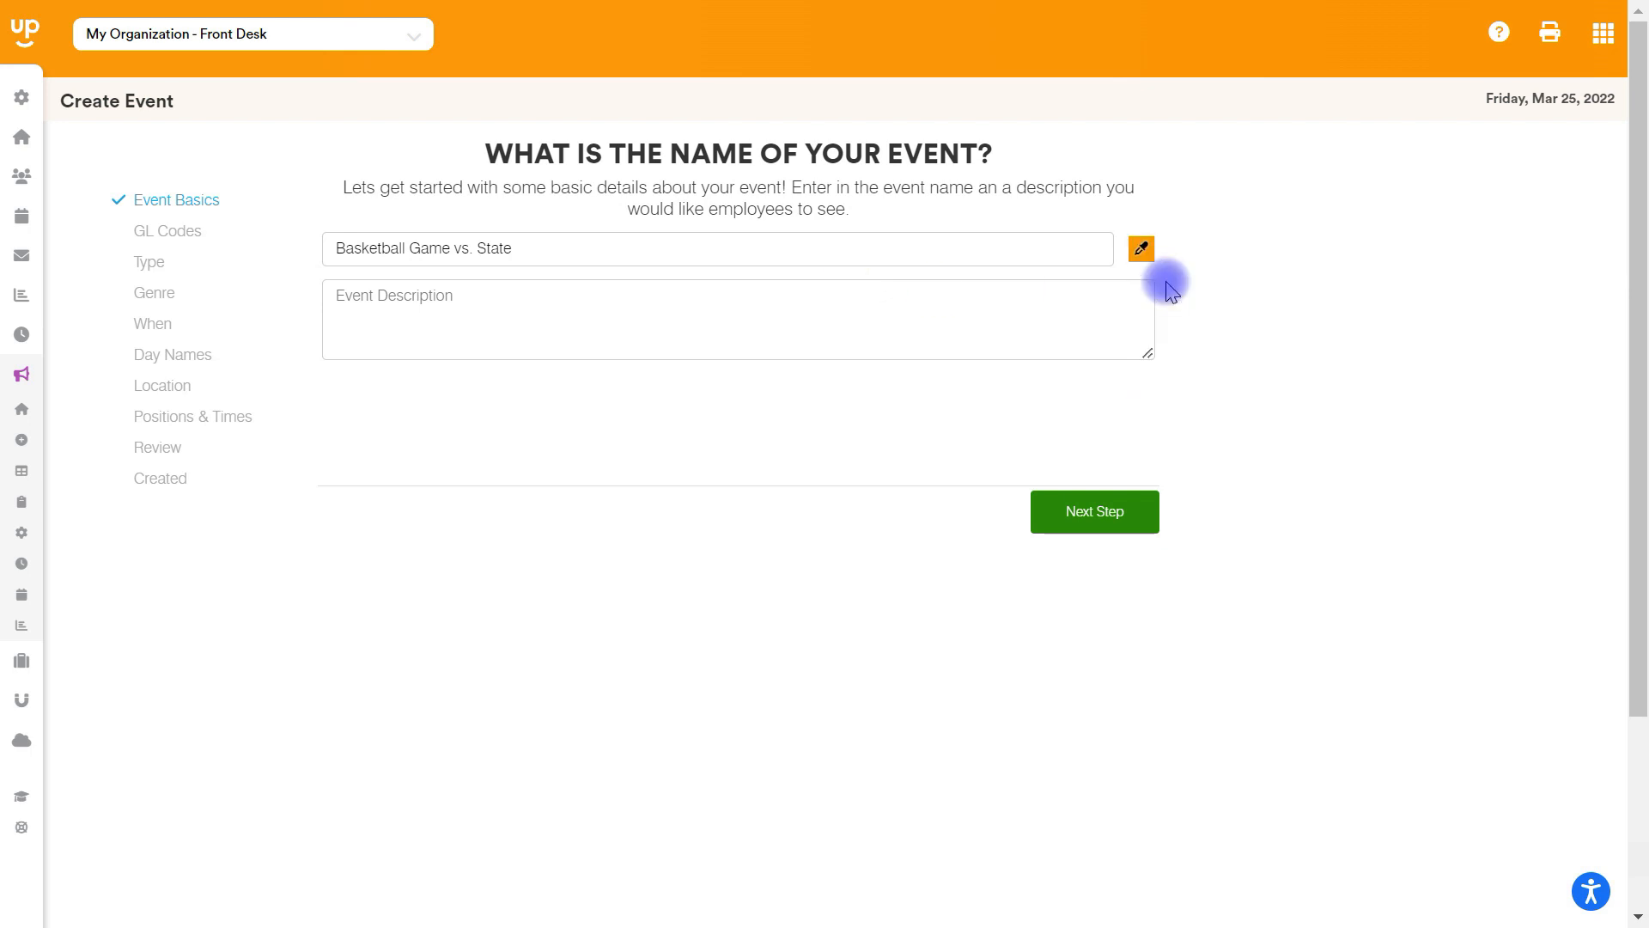
pyautogui.click(465, 308)
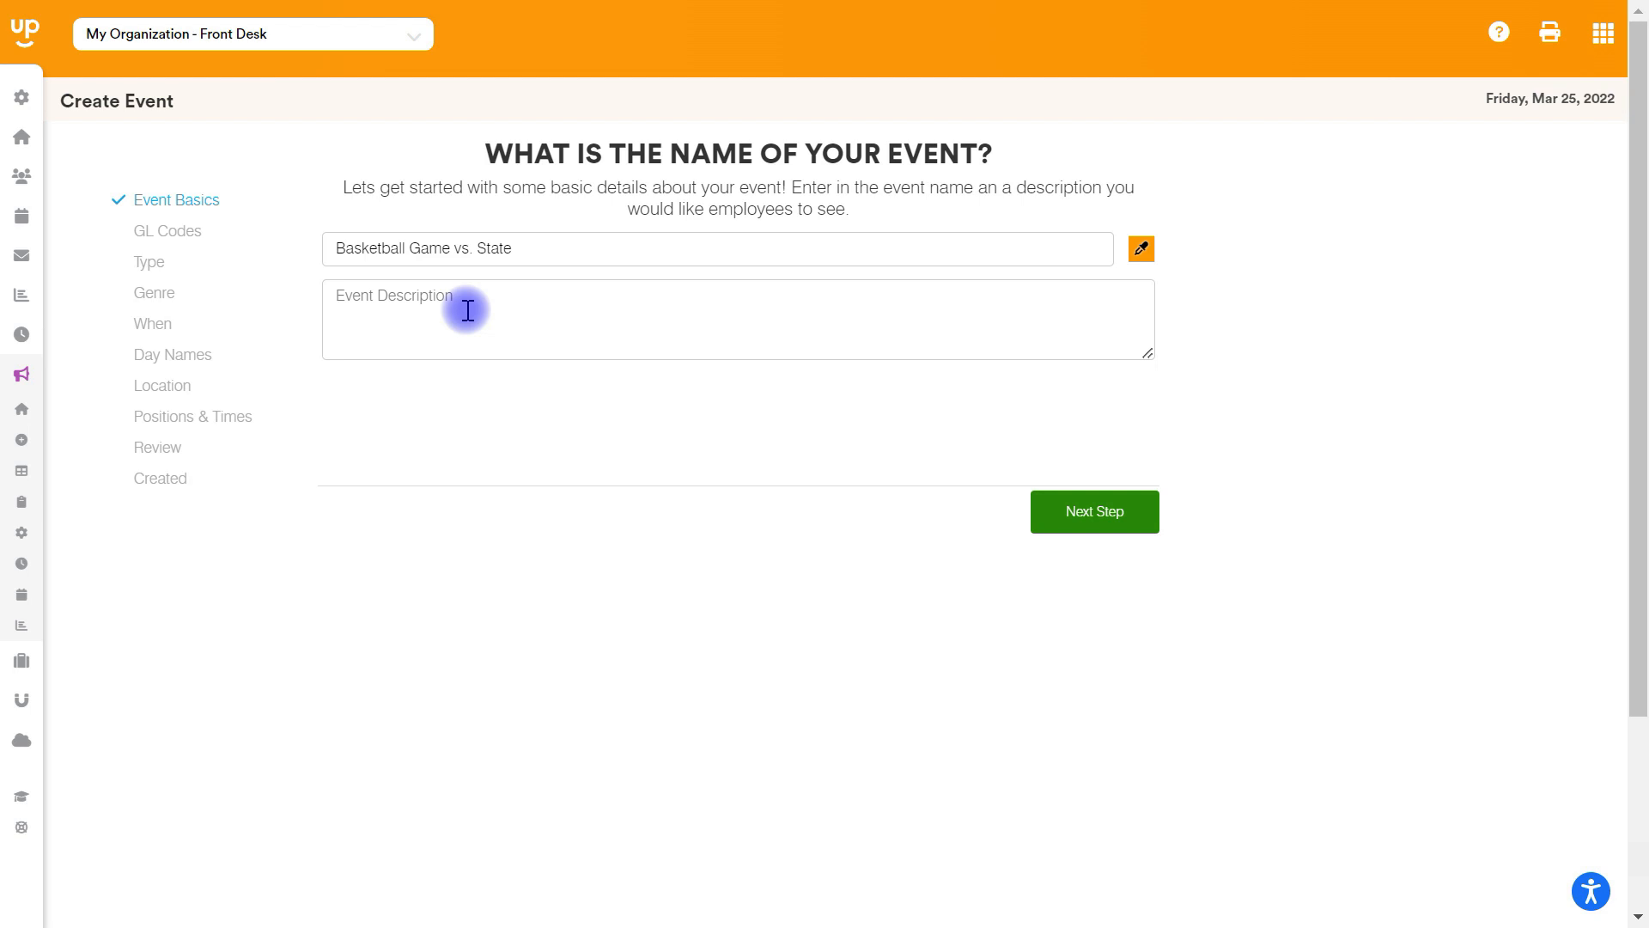
pyautogui.write('Game is at Smith Hall.')
pyautogui.click(1087, 515)
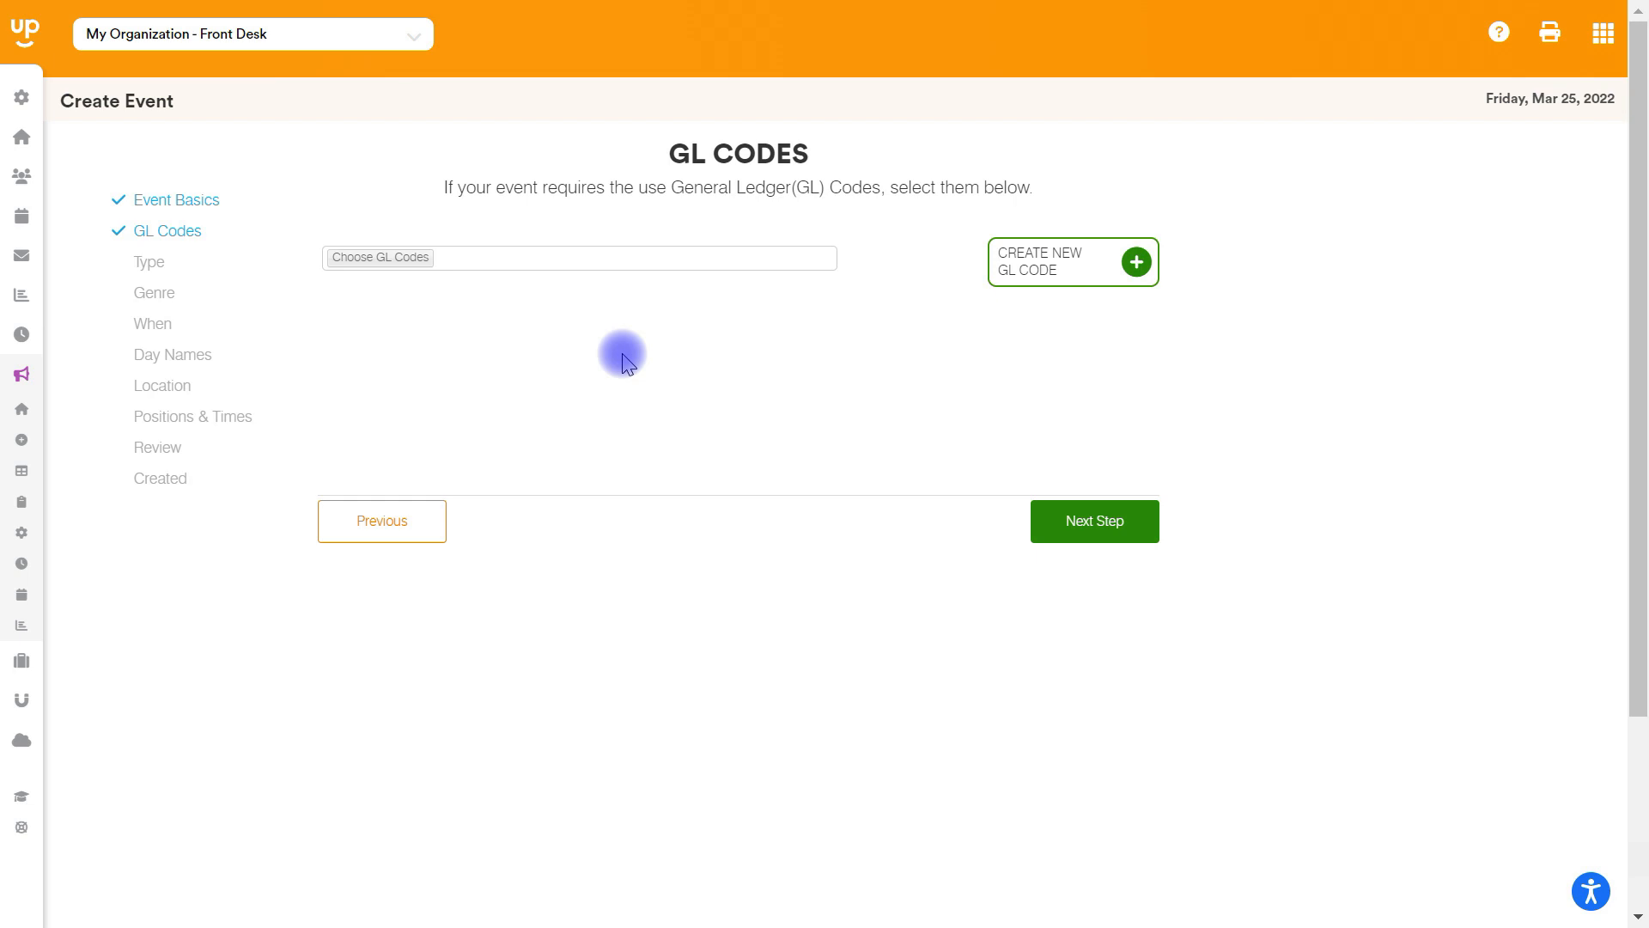
pyautogui.click(570, 256)
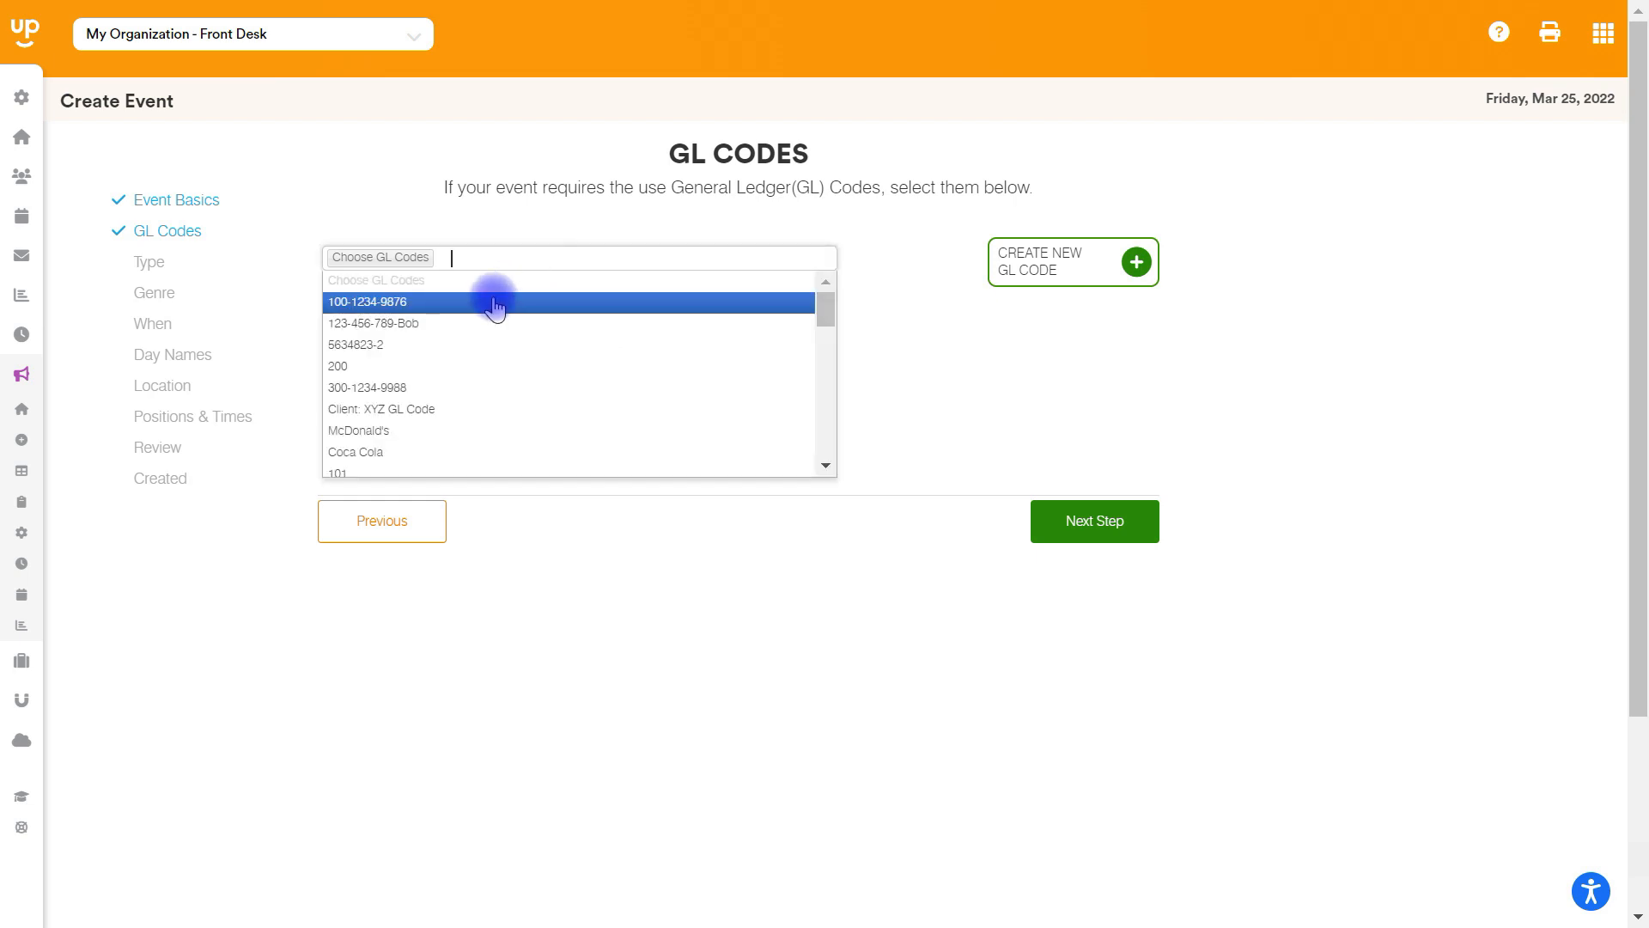
pyautogui.click(435, 386)
pyautogui.click(528, 256)
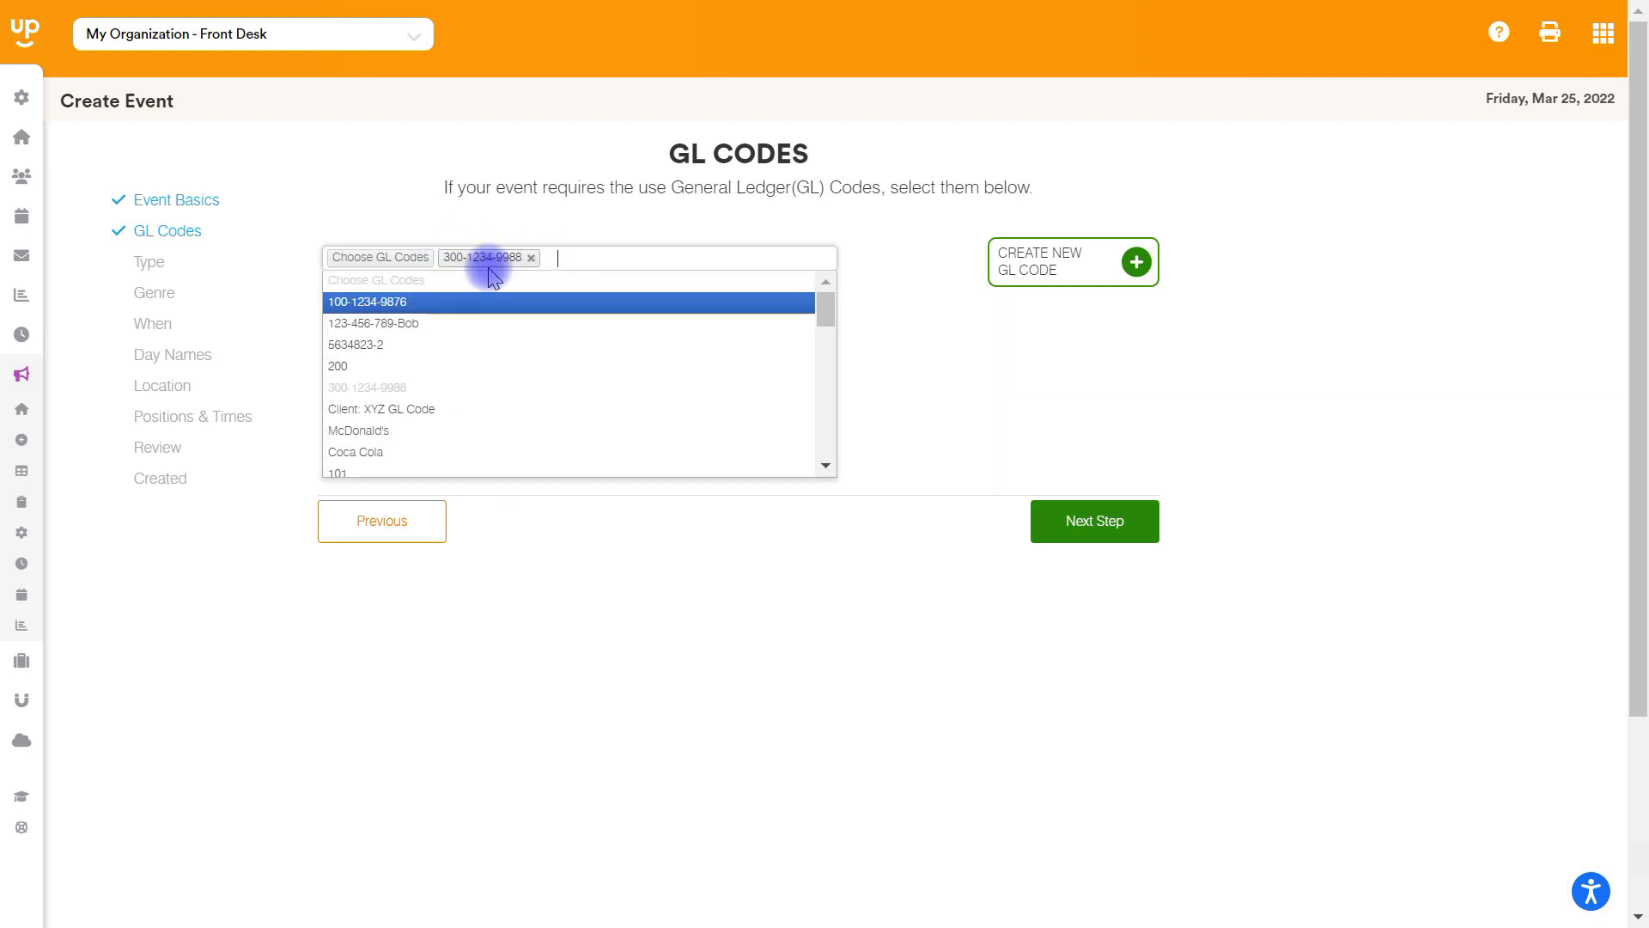
pyautogui.click(438, 302)
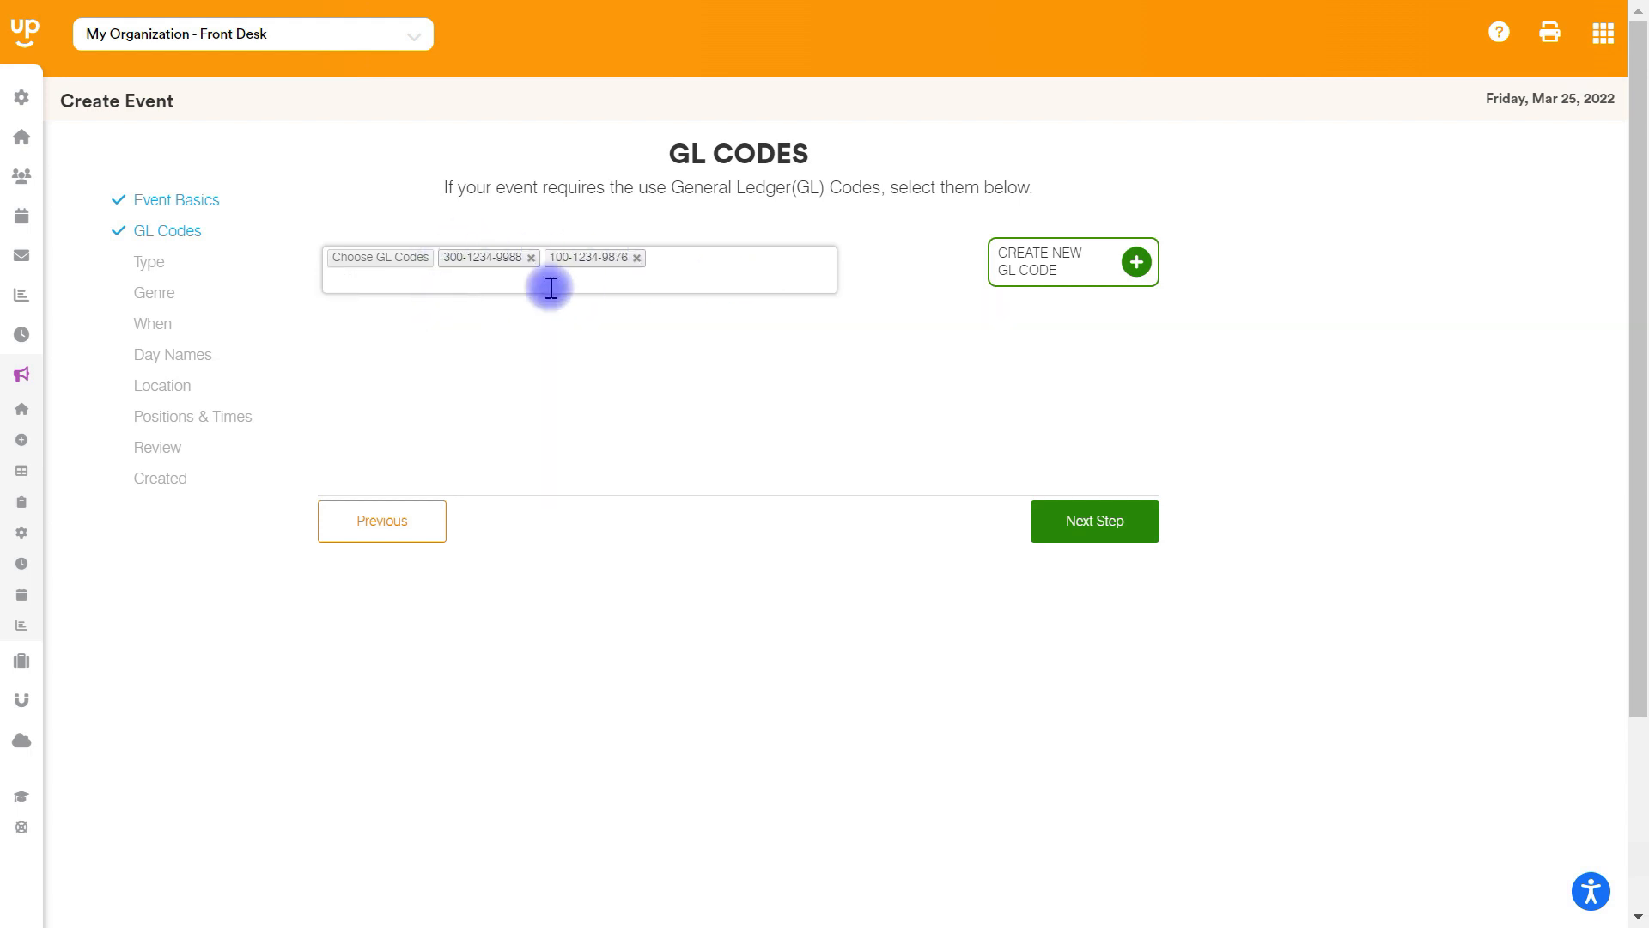
pyautogui.click(1067, 269)
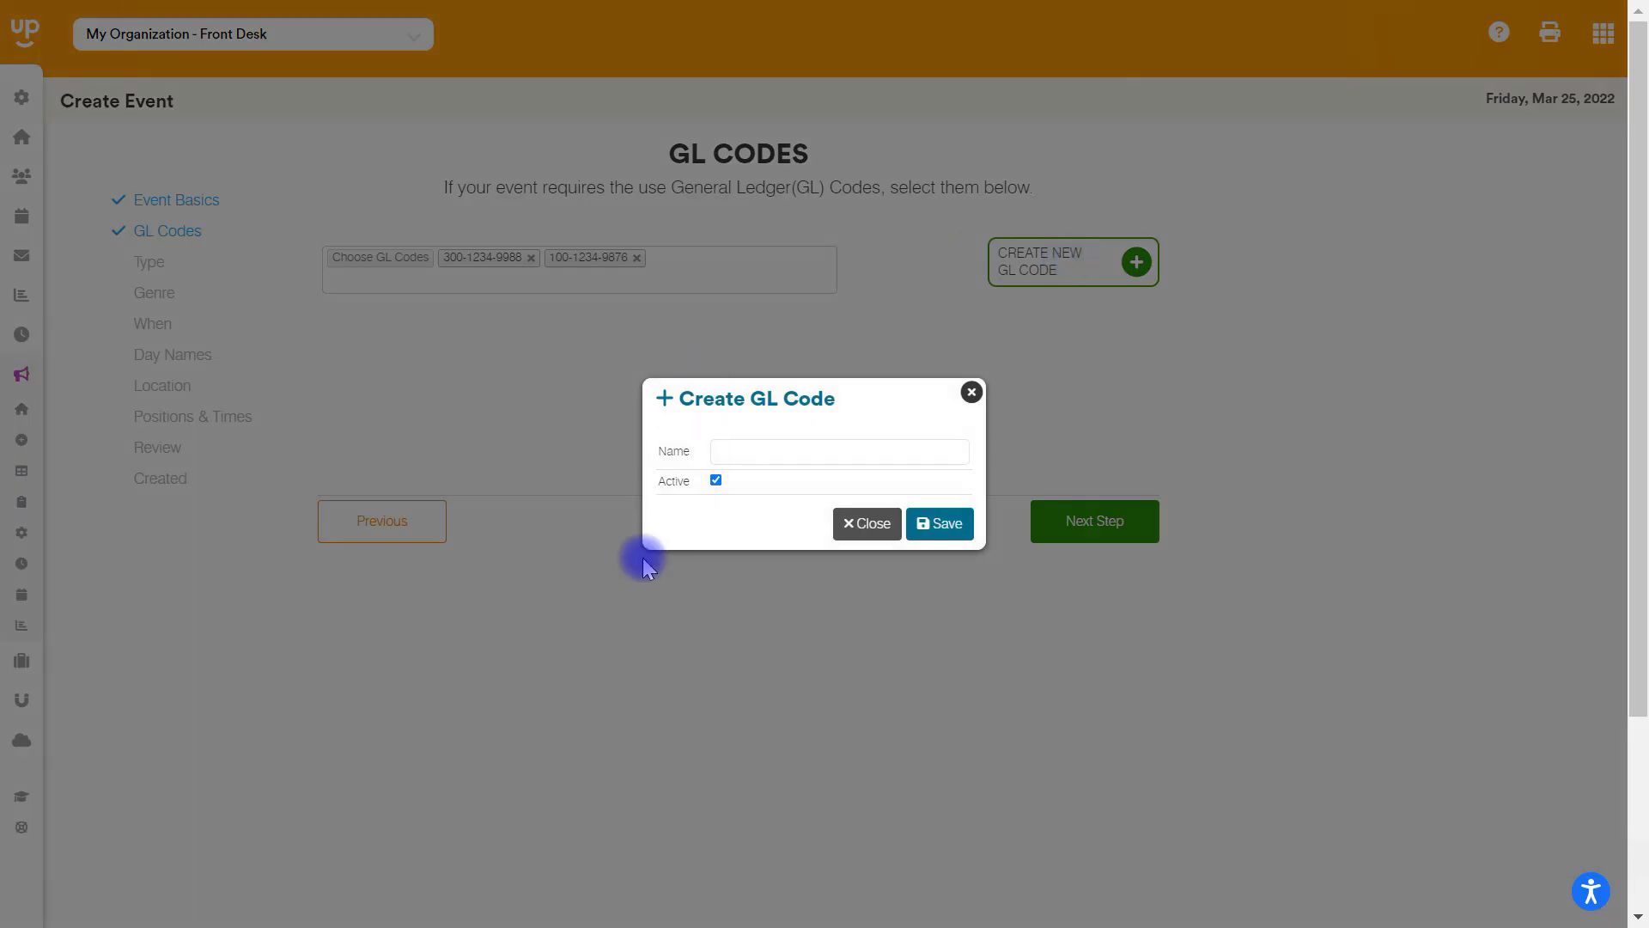
pyautogui.click(971, 392)
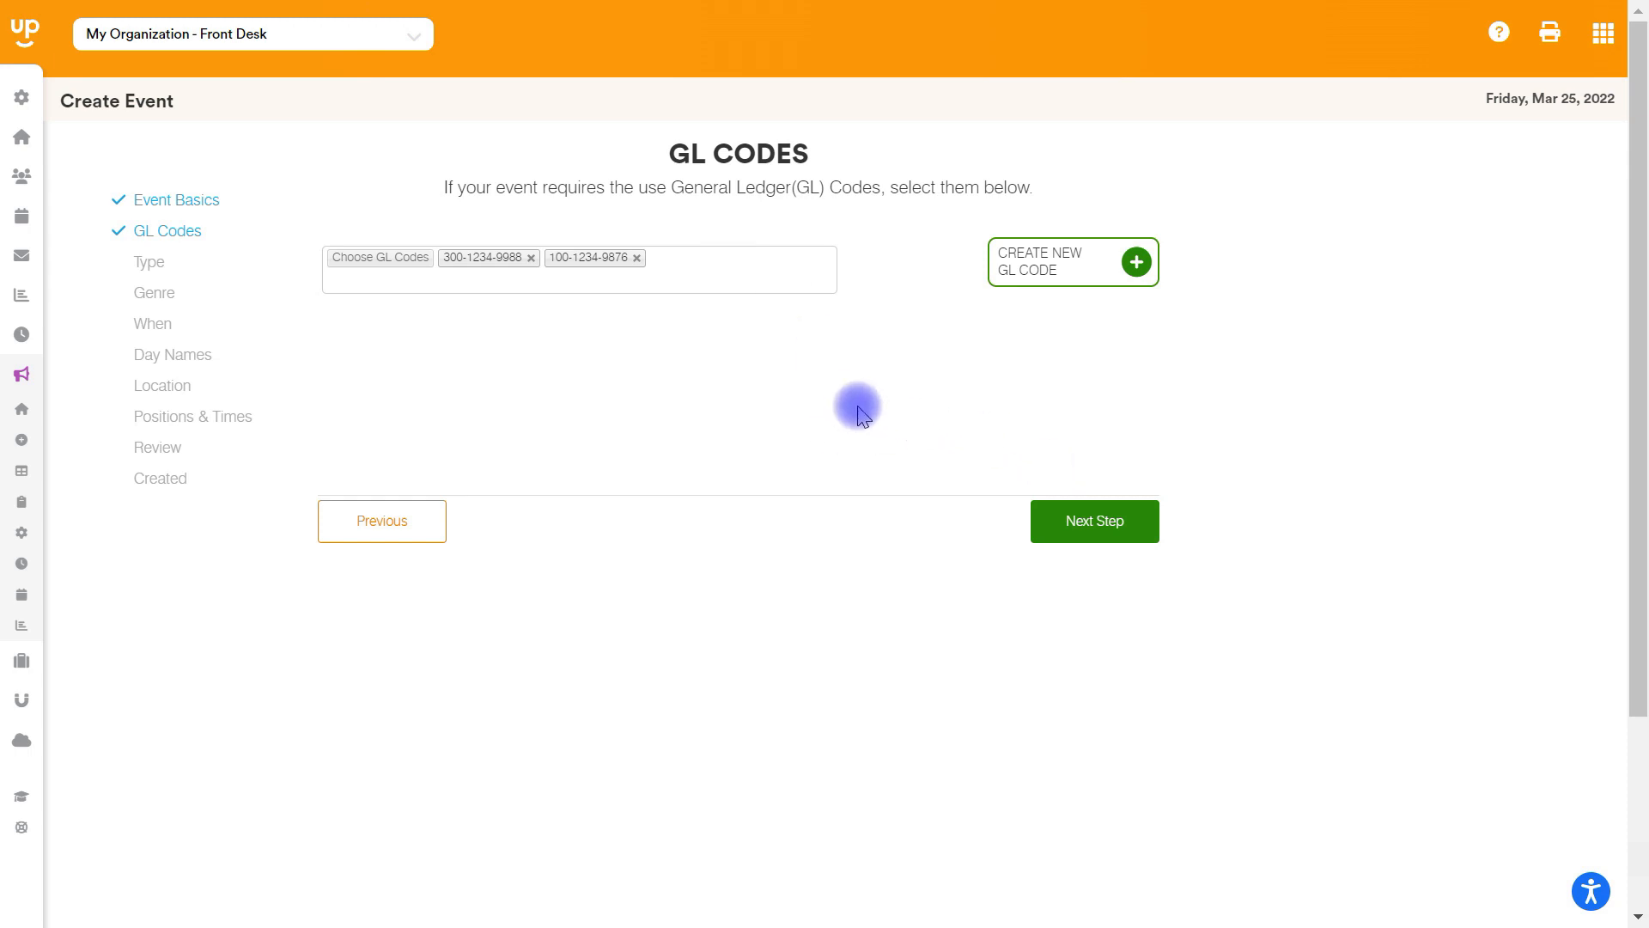
pyautogui.click(1080, 518)
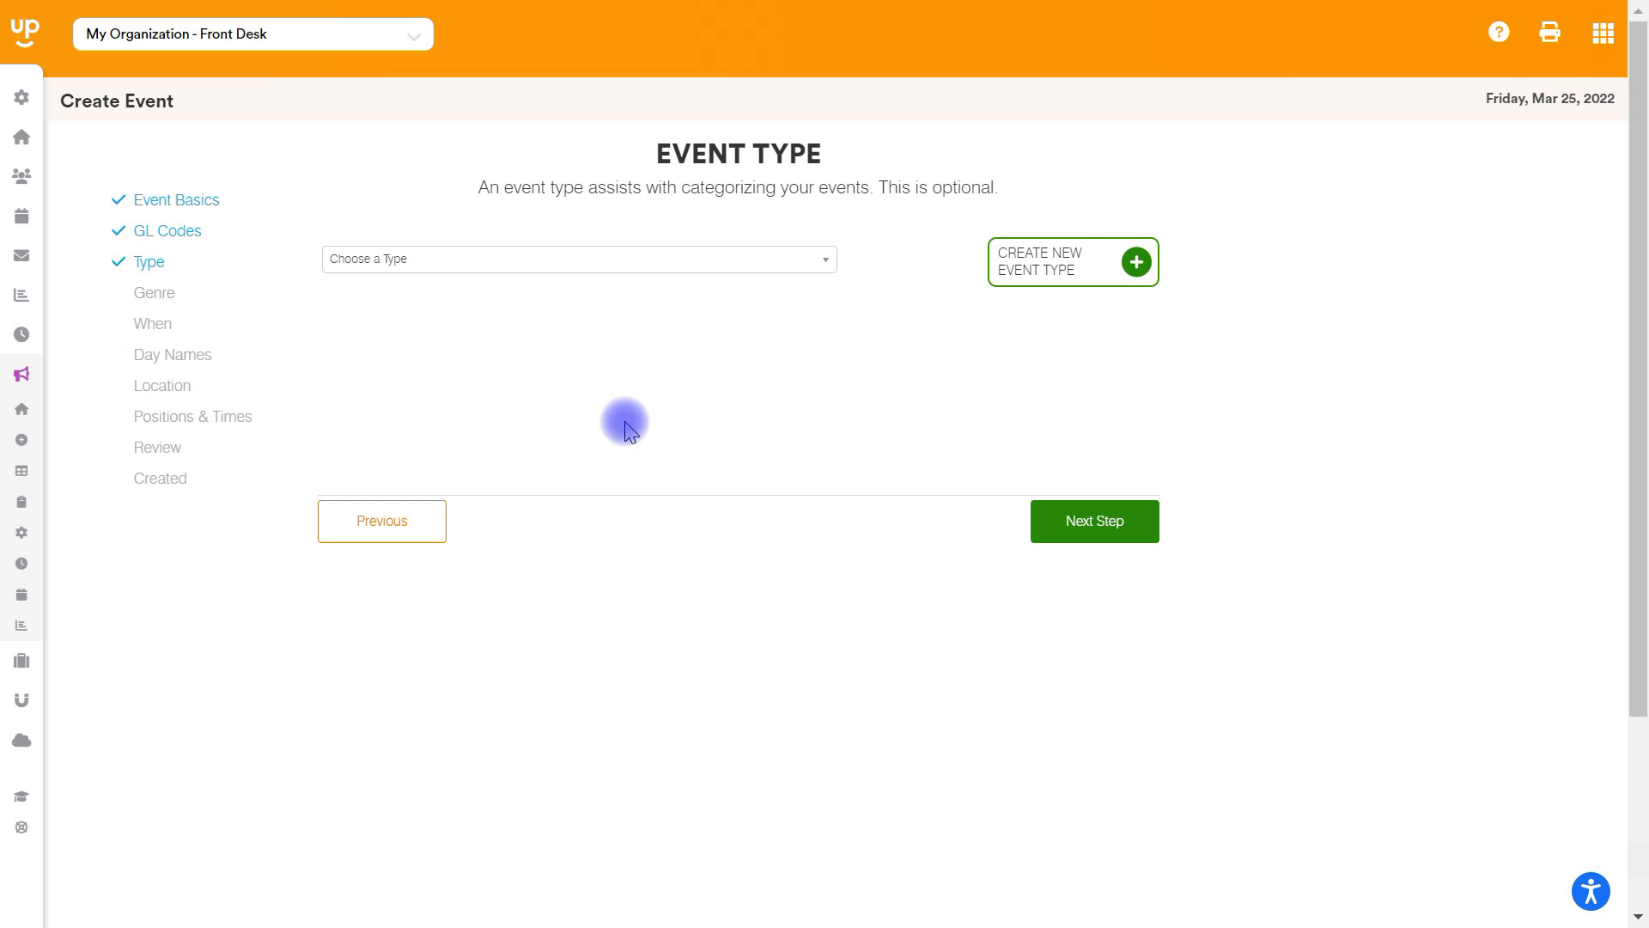
# Step: Look over the event type choices and the new event type form, and continue to the genre without selecting a type
pyautogui.moveTo(19, 309)
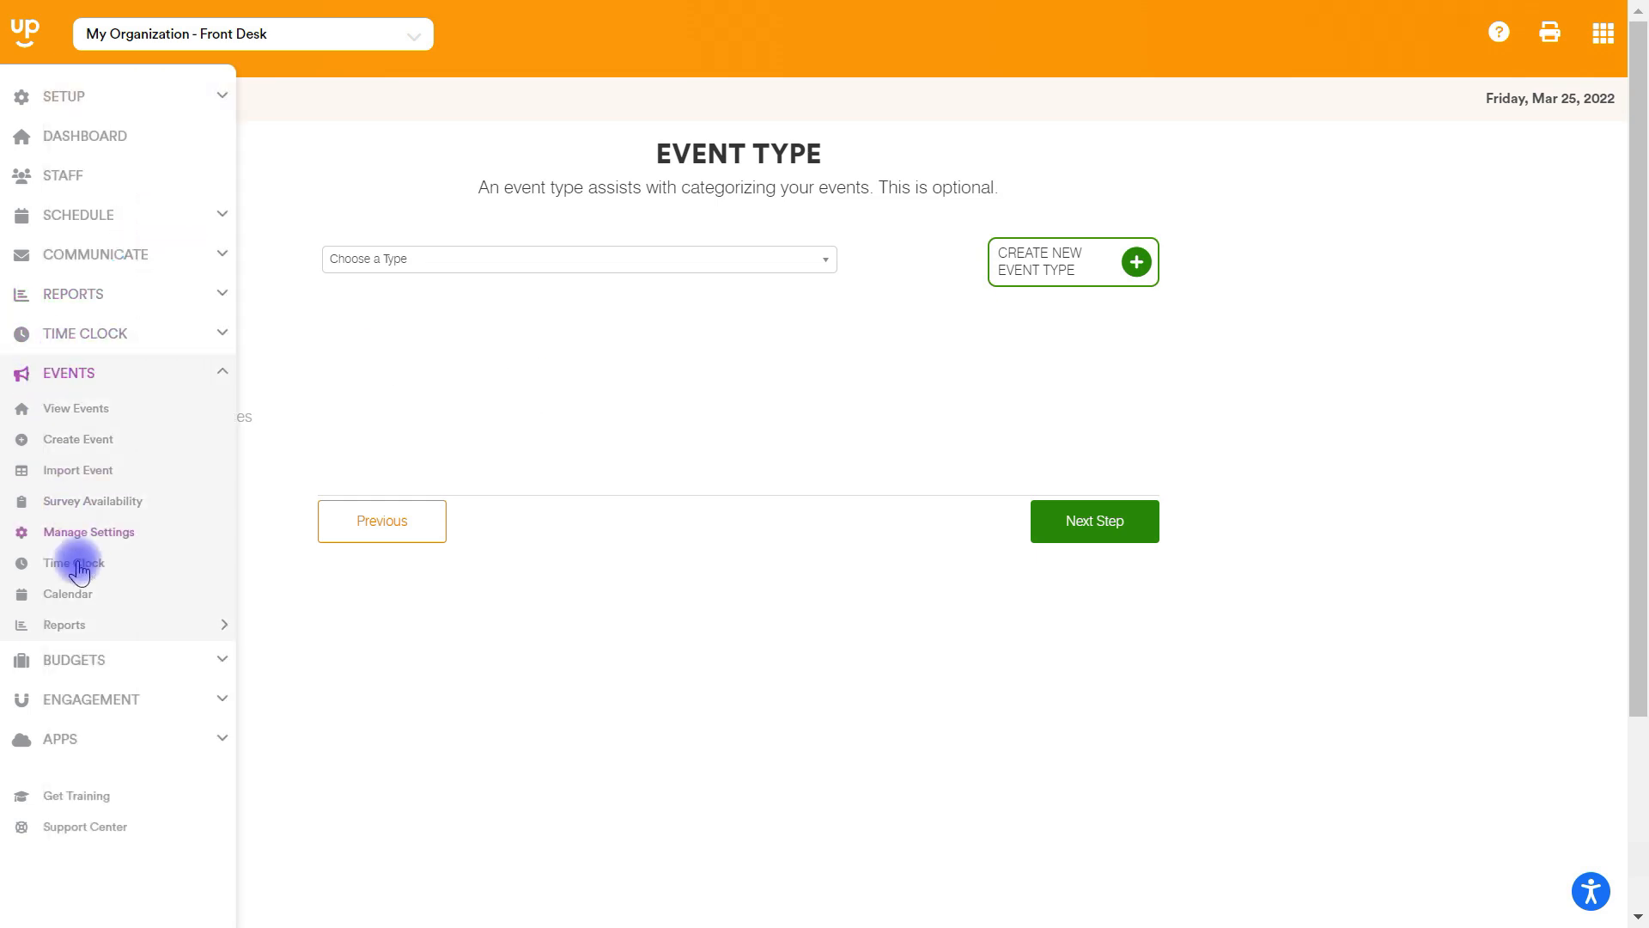
pyautogui.moveTo(91, 633)
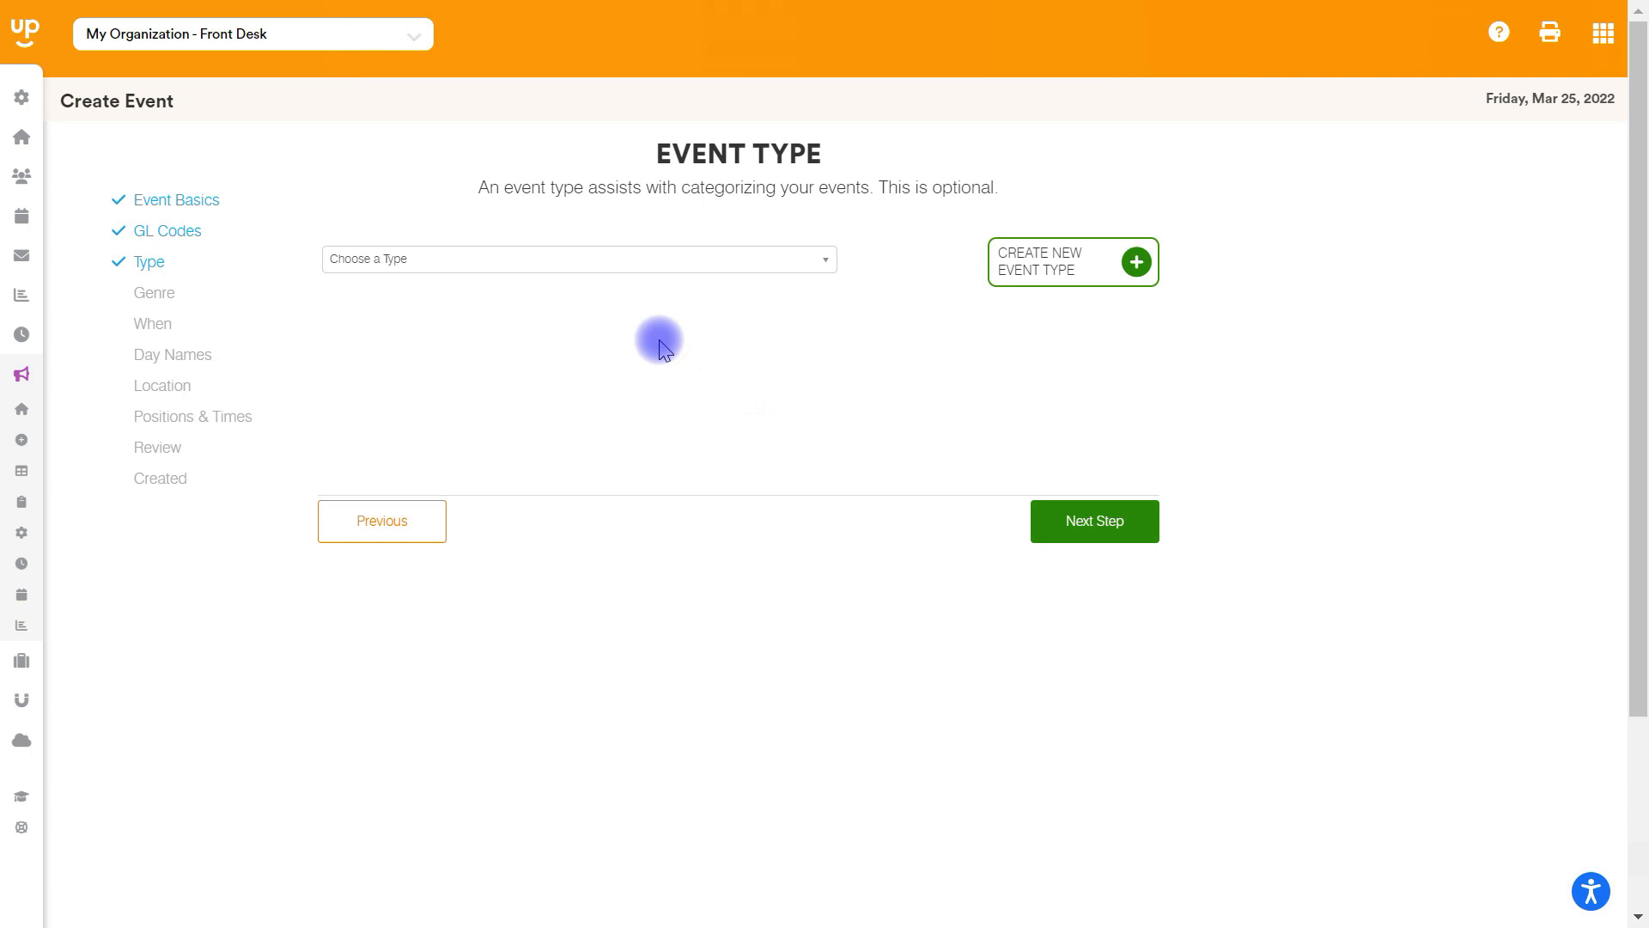
pyautogui.click(646, 261)
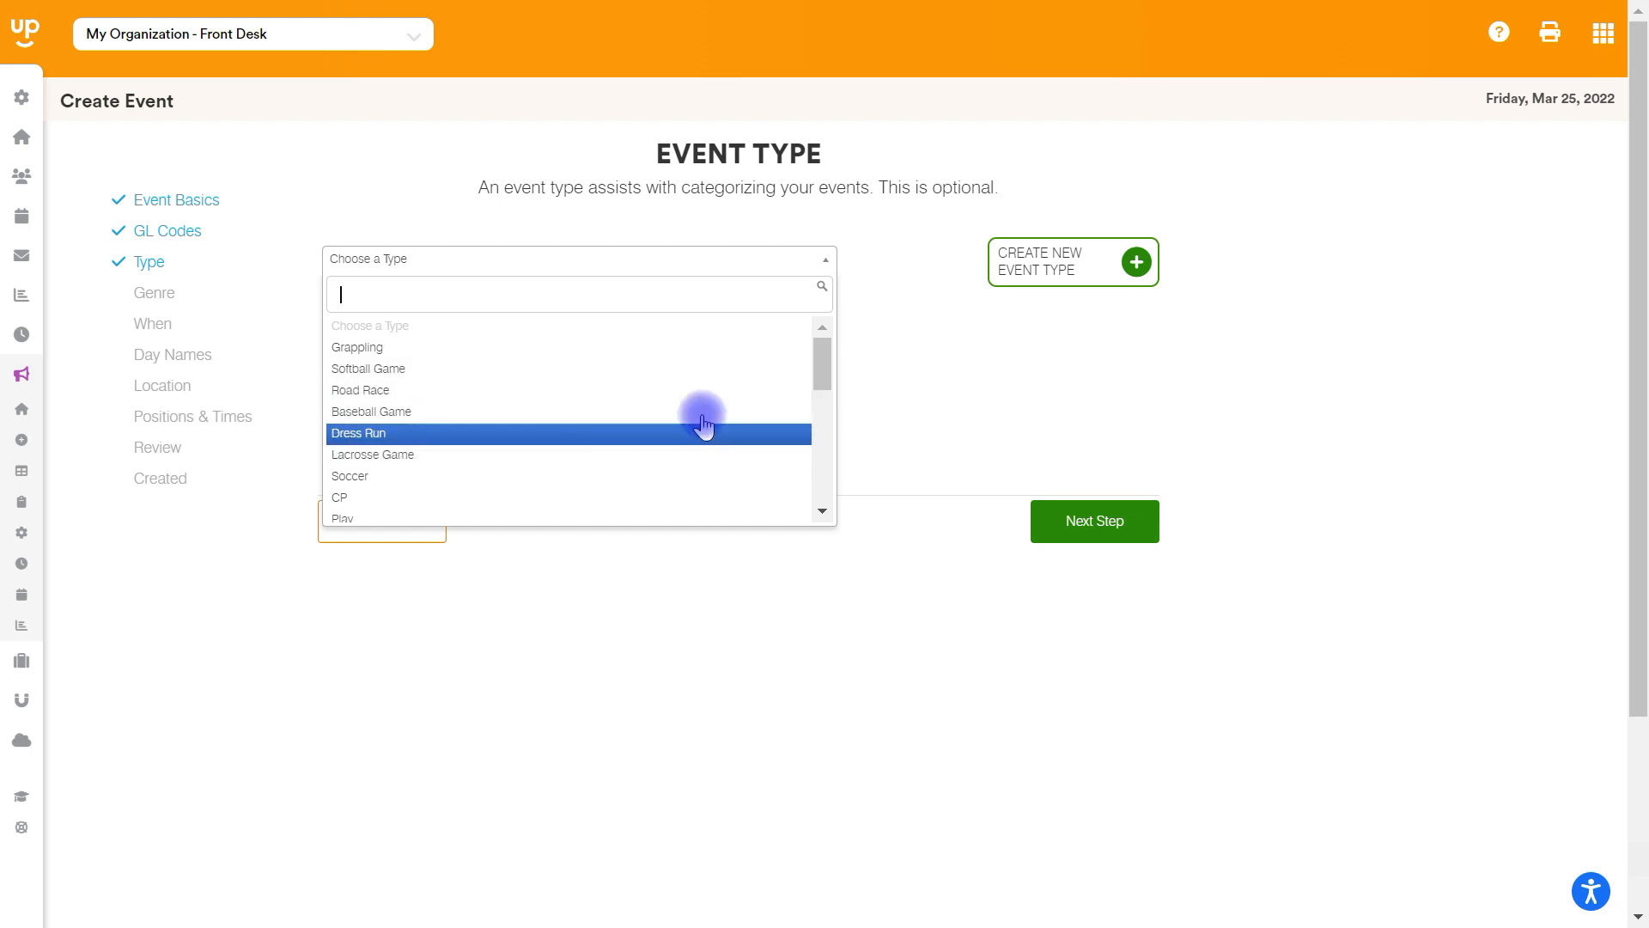
pyautogui.click(931, 365)
pyautogui.click(1063, 265)
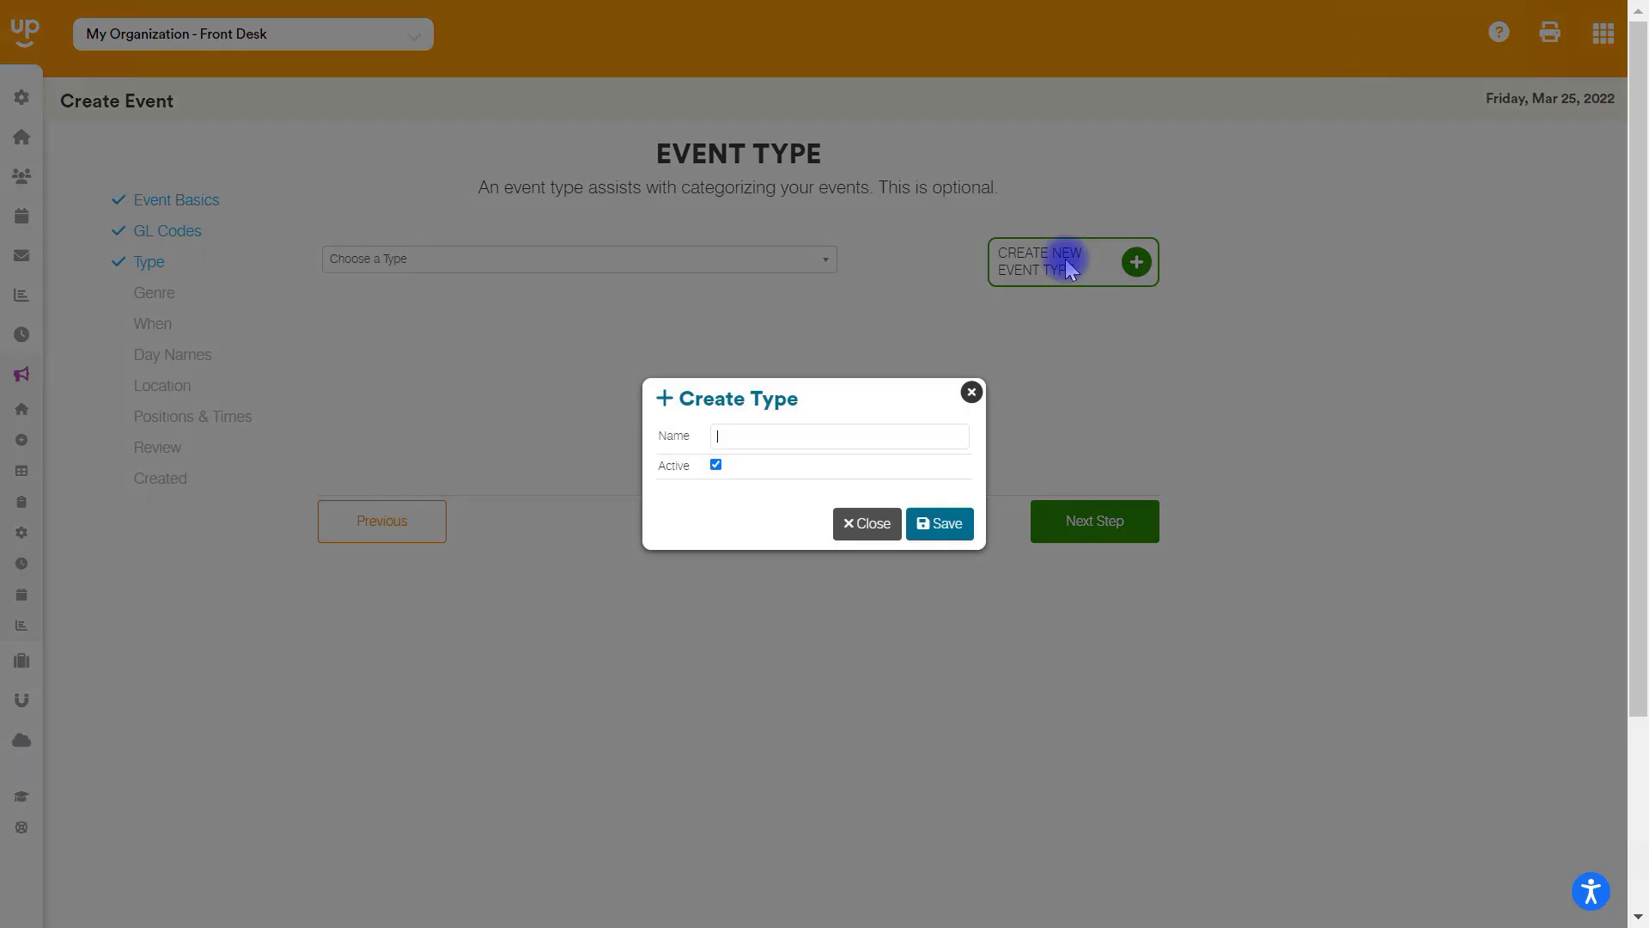
pyautogui.click(786, 432)
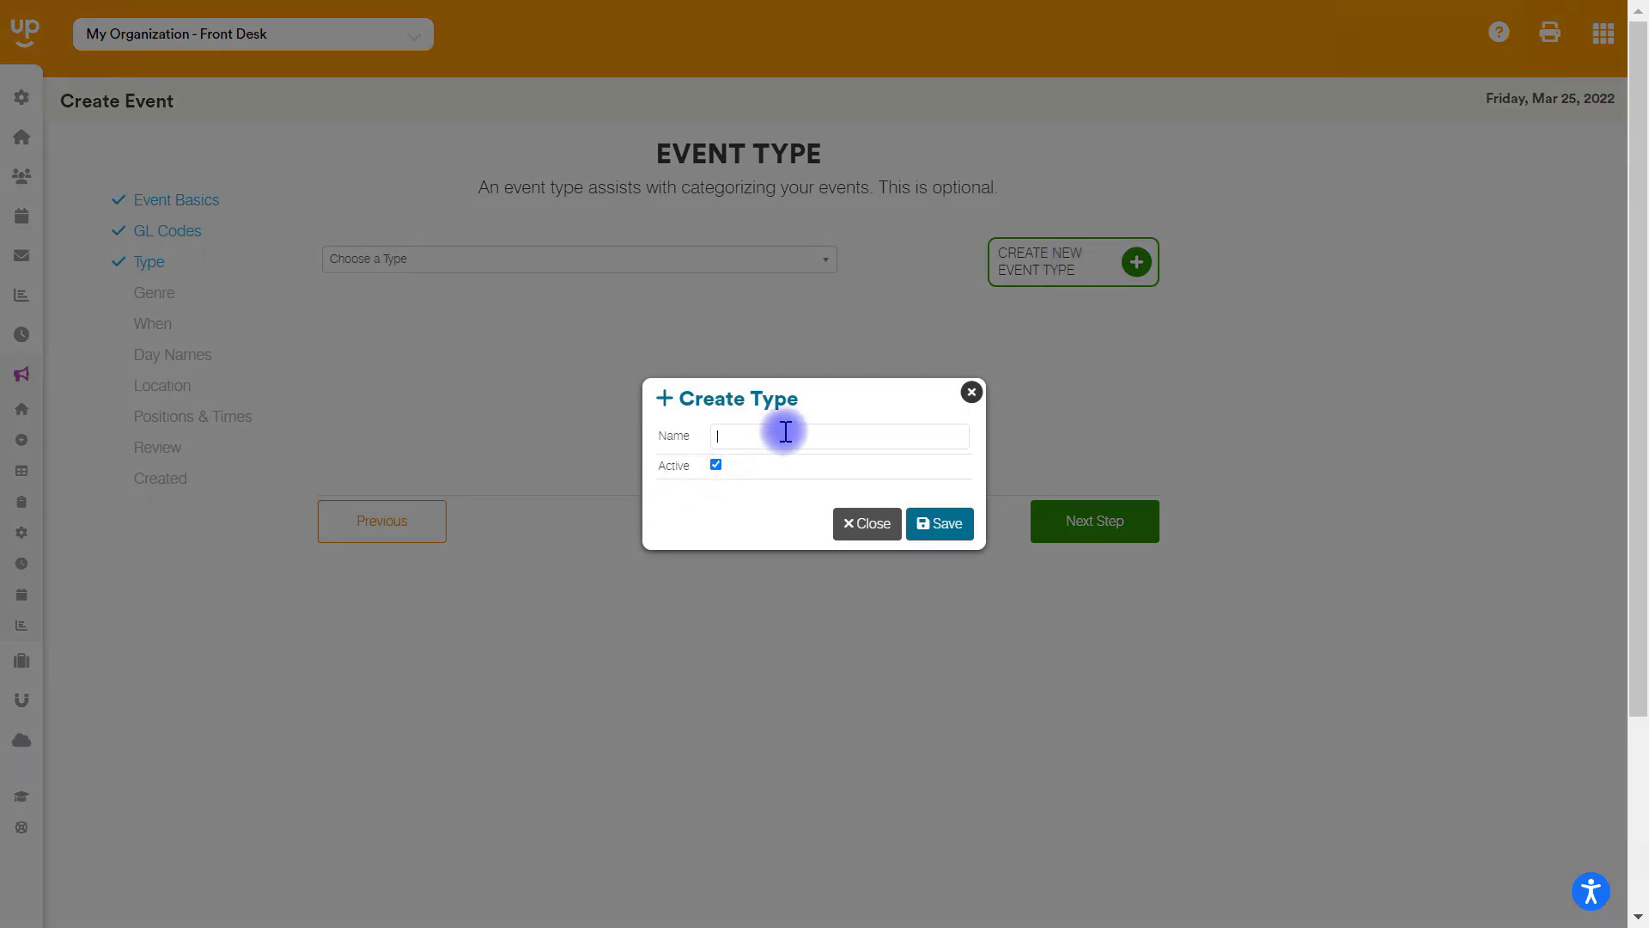
pyautogui.click(972, 393)
pyautogui.click(1085, 520)
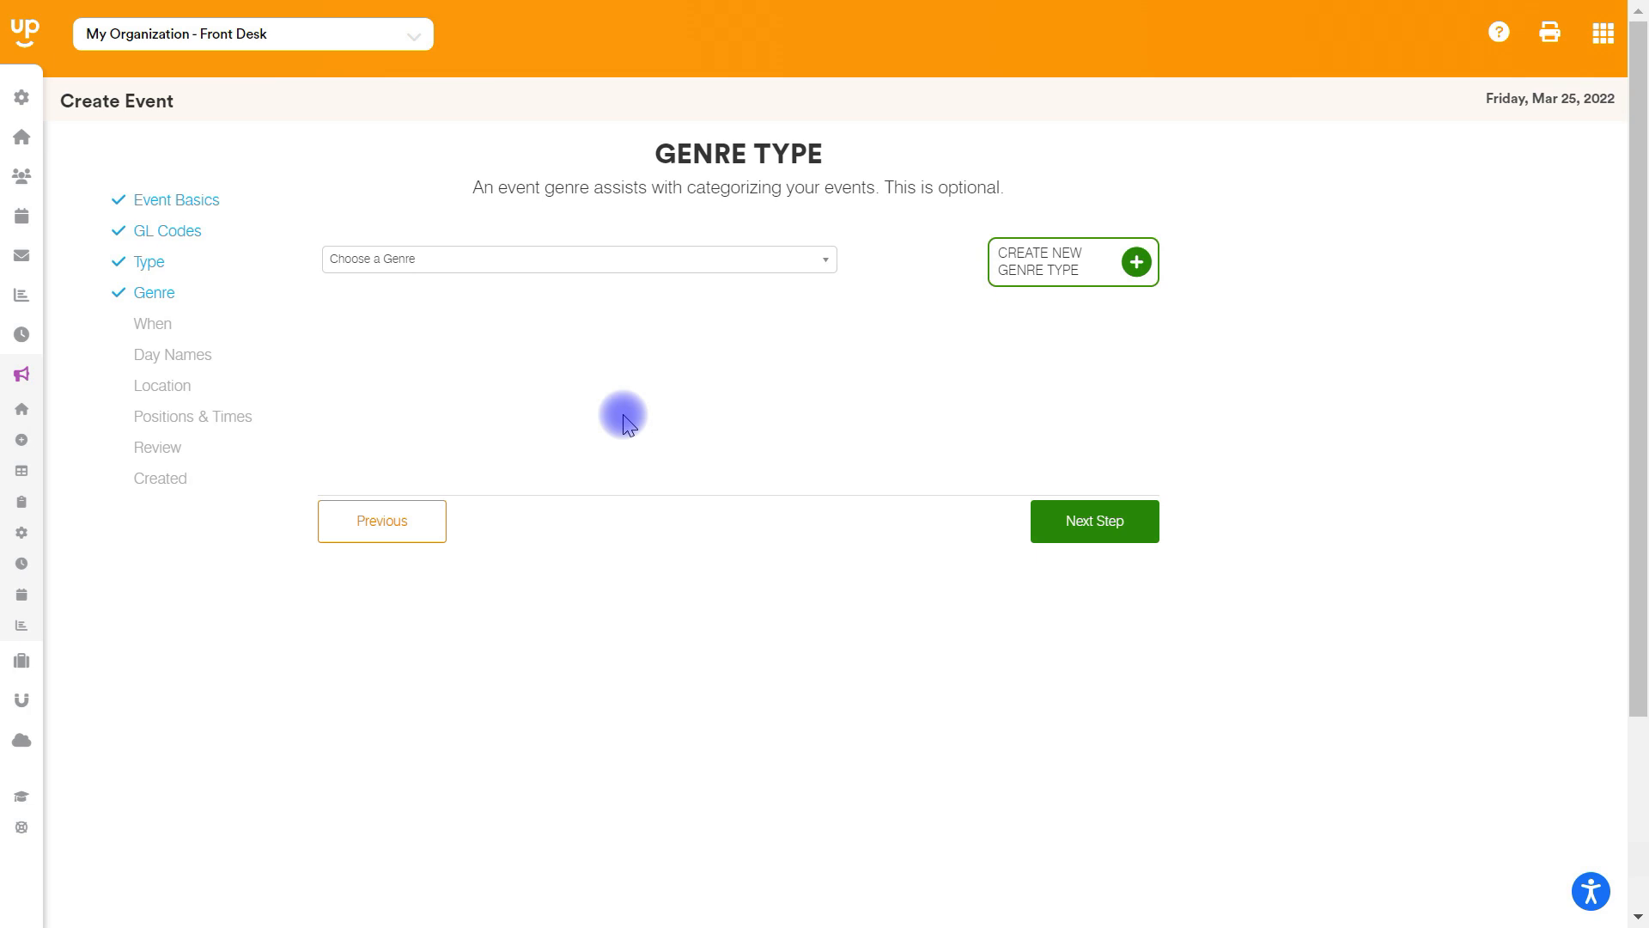
# Step: Look over the genre choices and the new genre form, and continue to the event dates without selecting a genre
pyautogui.click(615, 261)
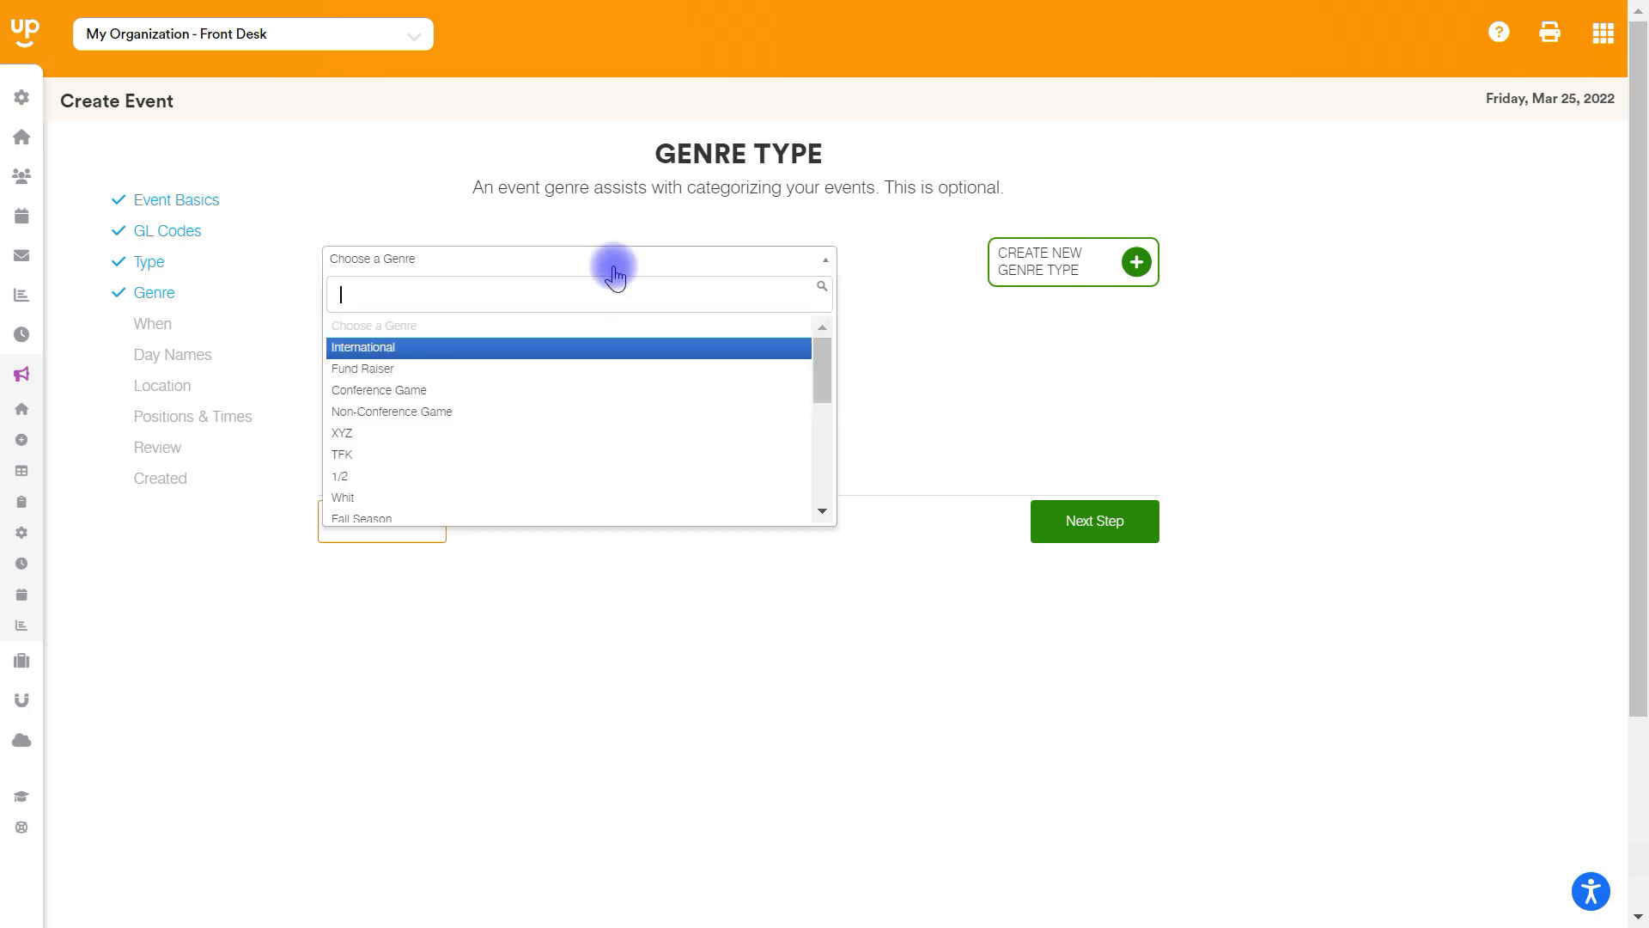
pyautogui.click(917, 378)
pyautogui.click(1097, 264)
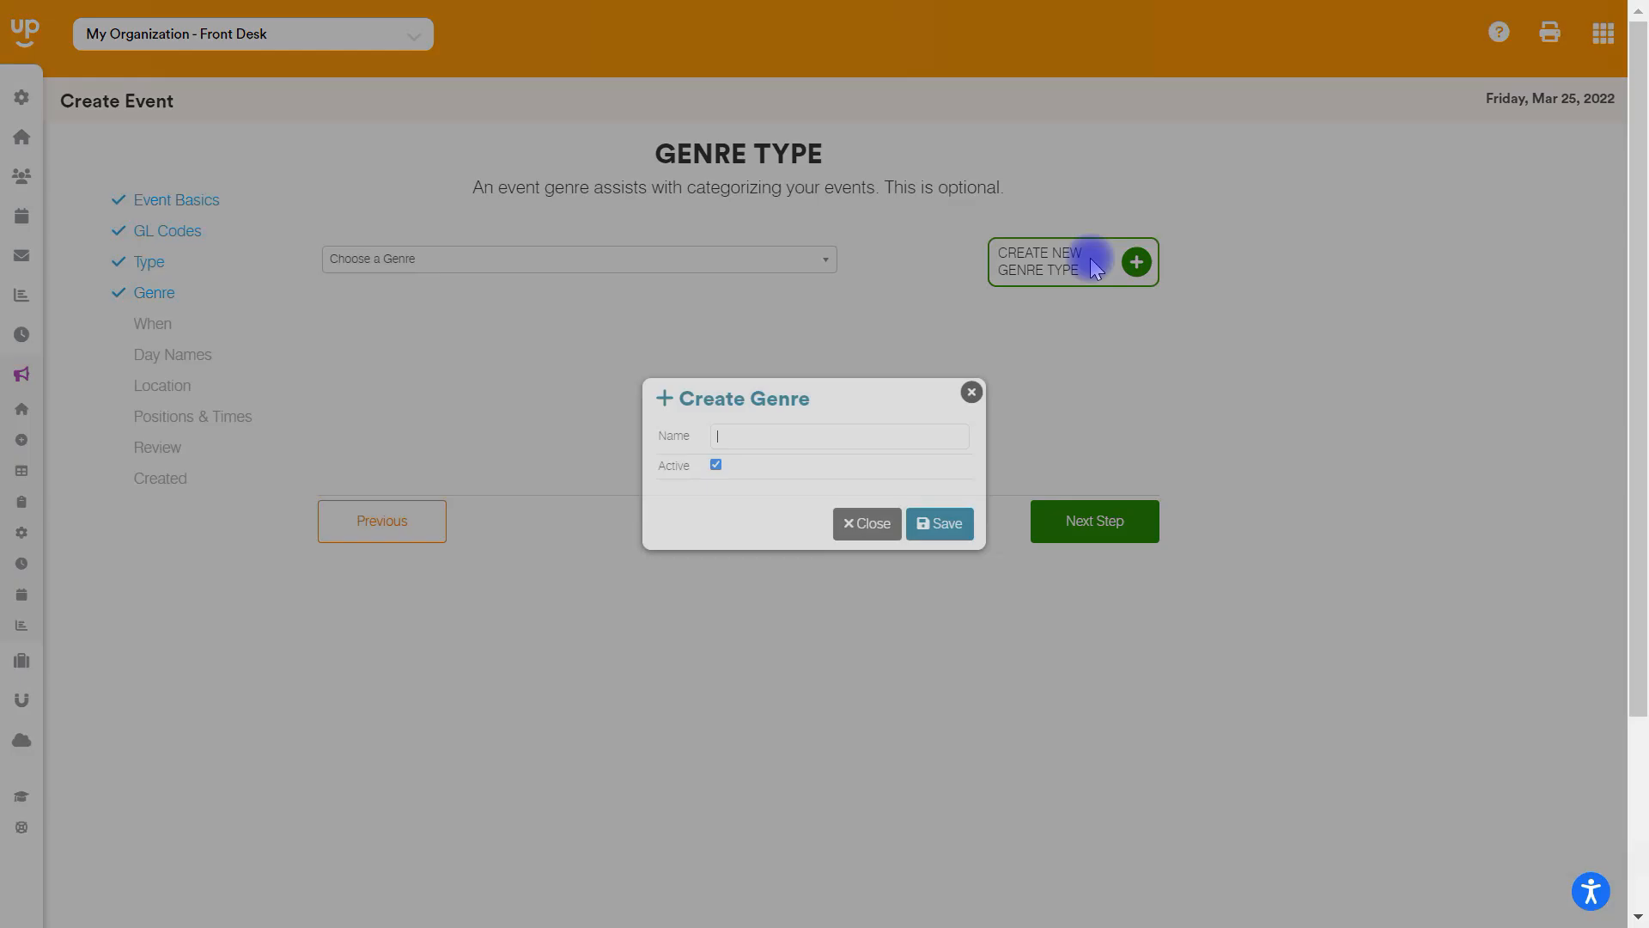
pyautogui.click(972, 388)
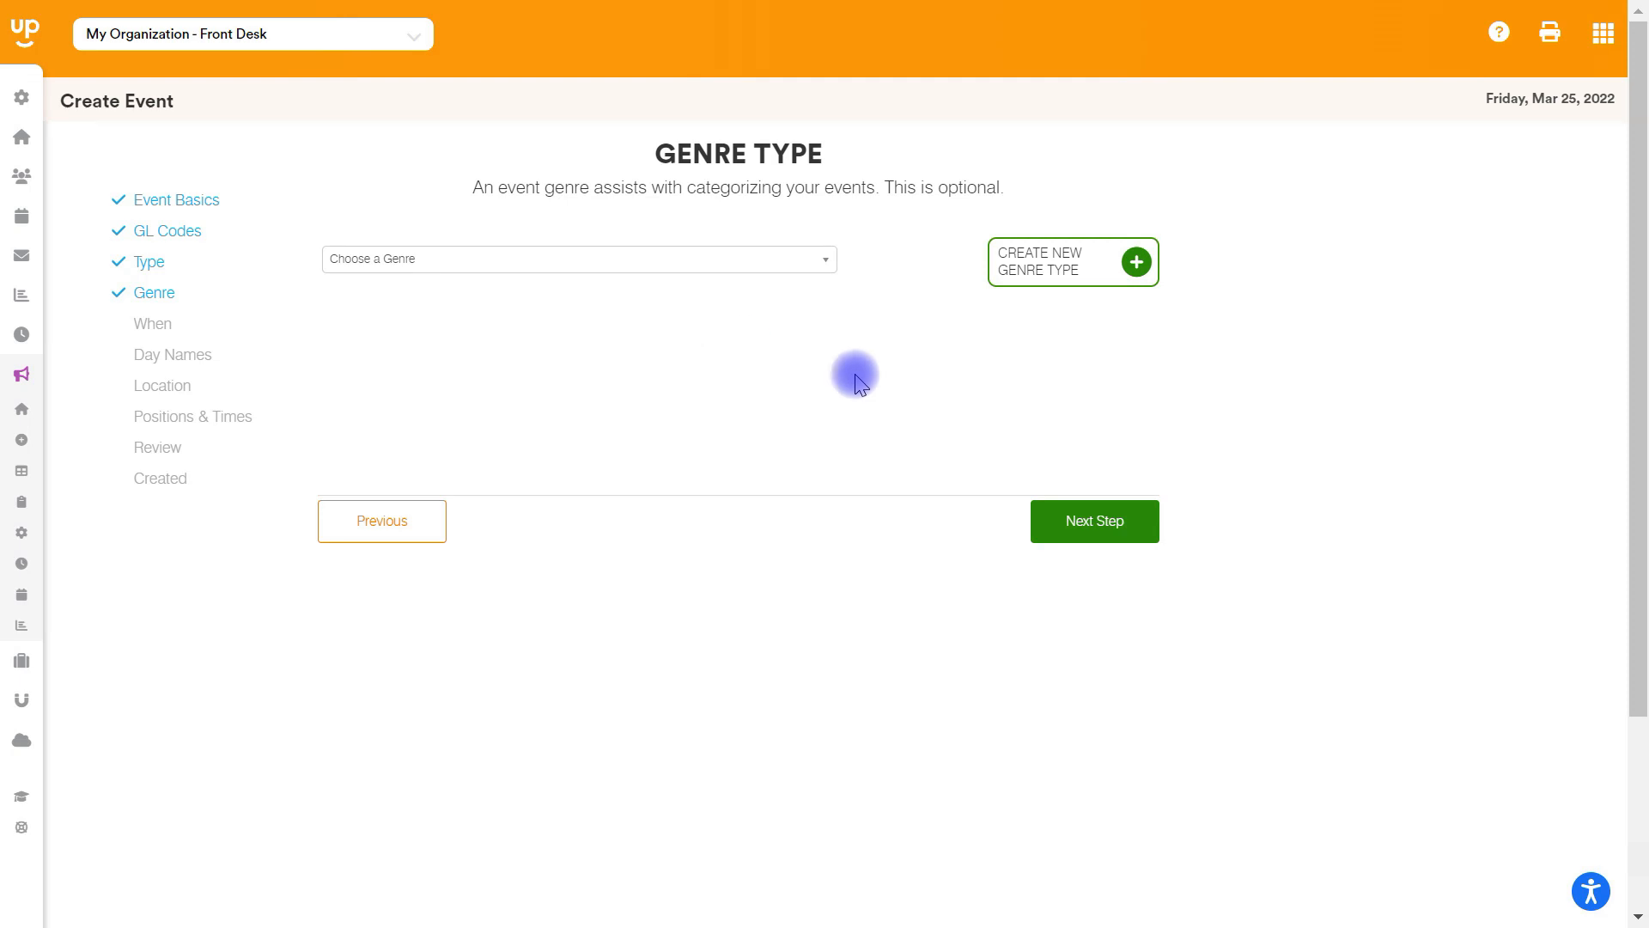
pyautogui.click(1094, 526)
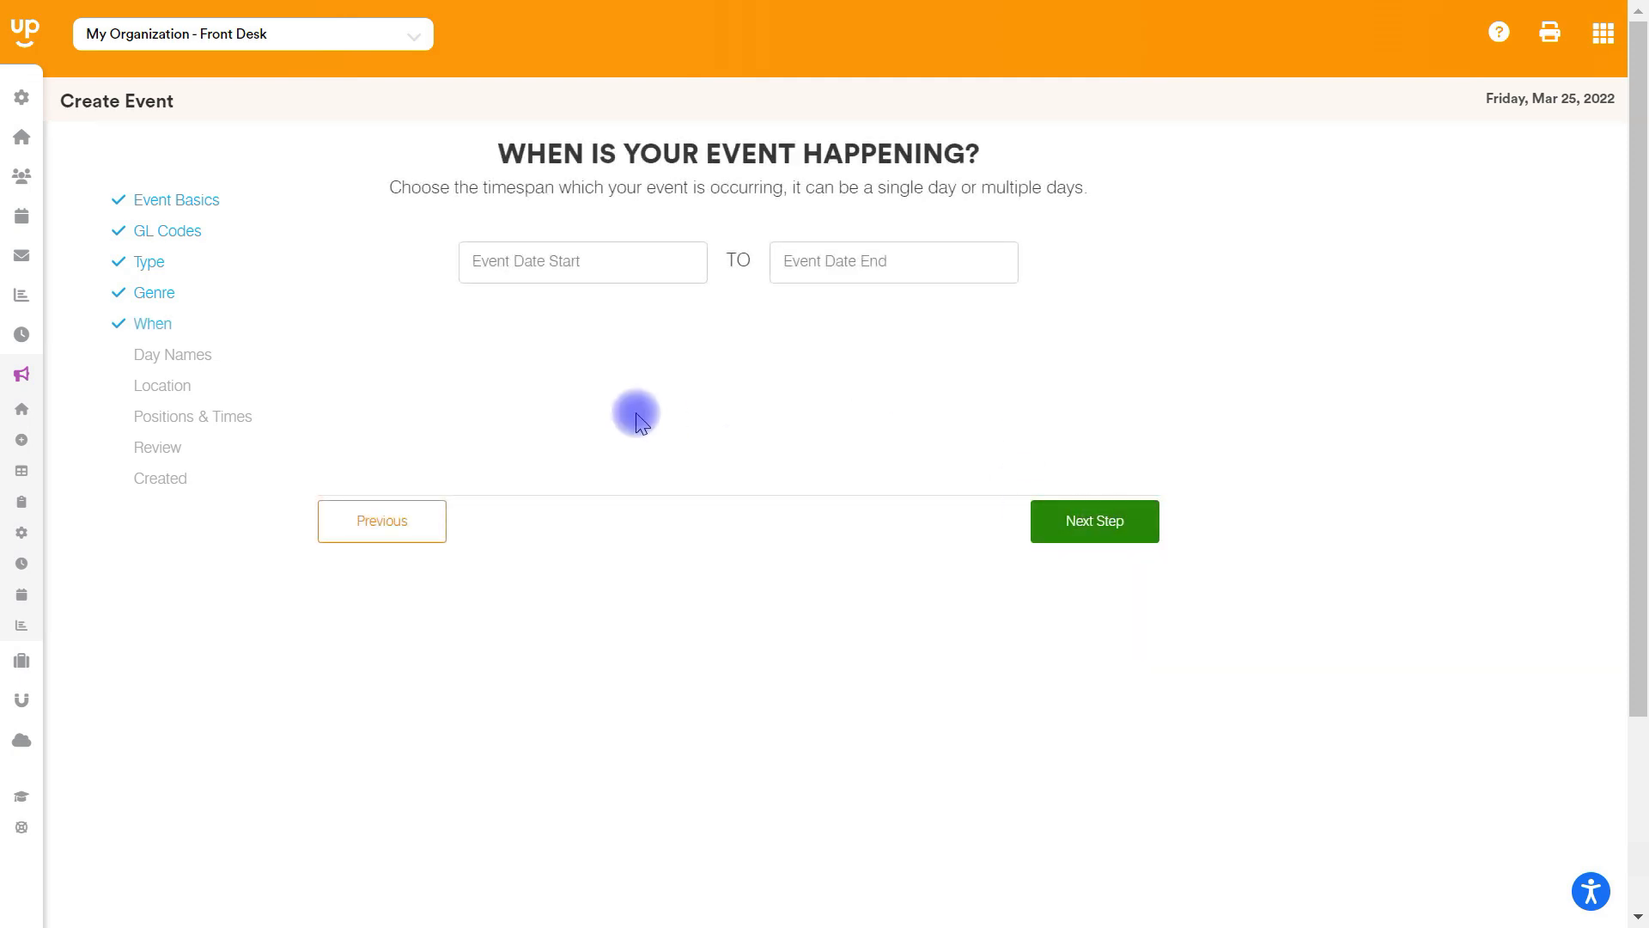
# Step: Set the event's start to 03/28/2022 at 12:00 PM
pyautogui.click(561, 257)
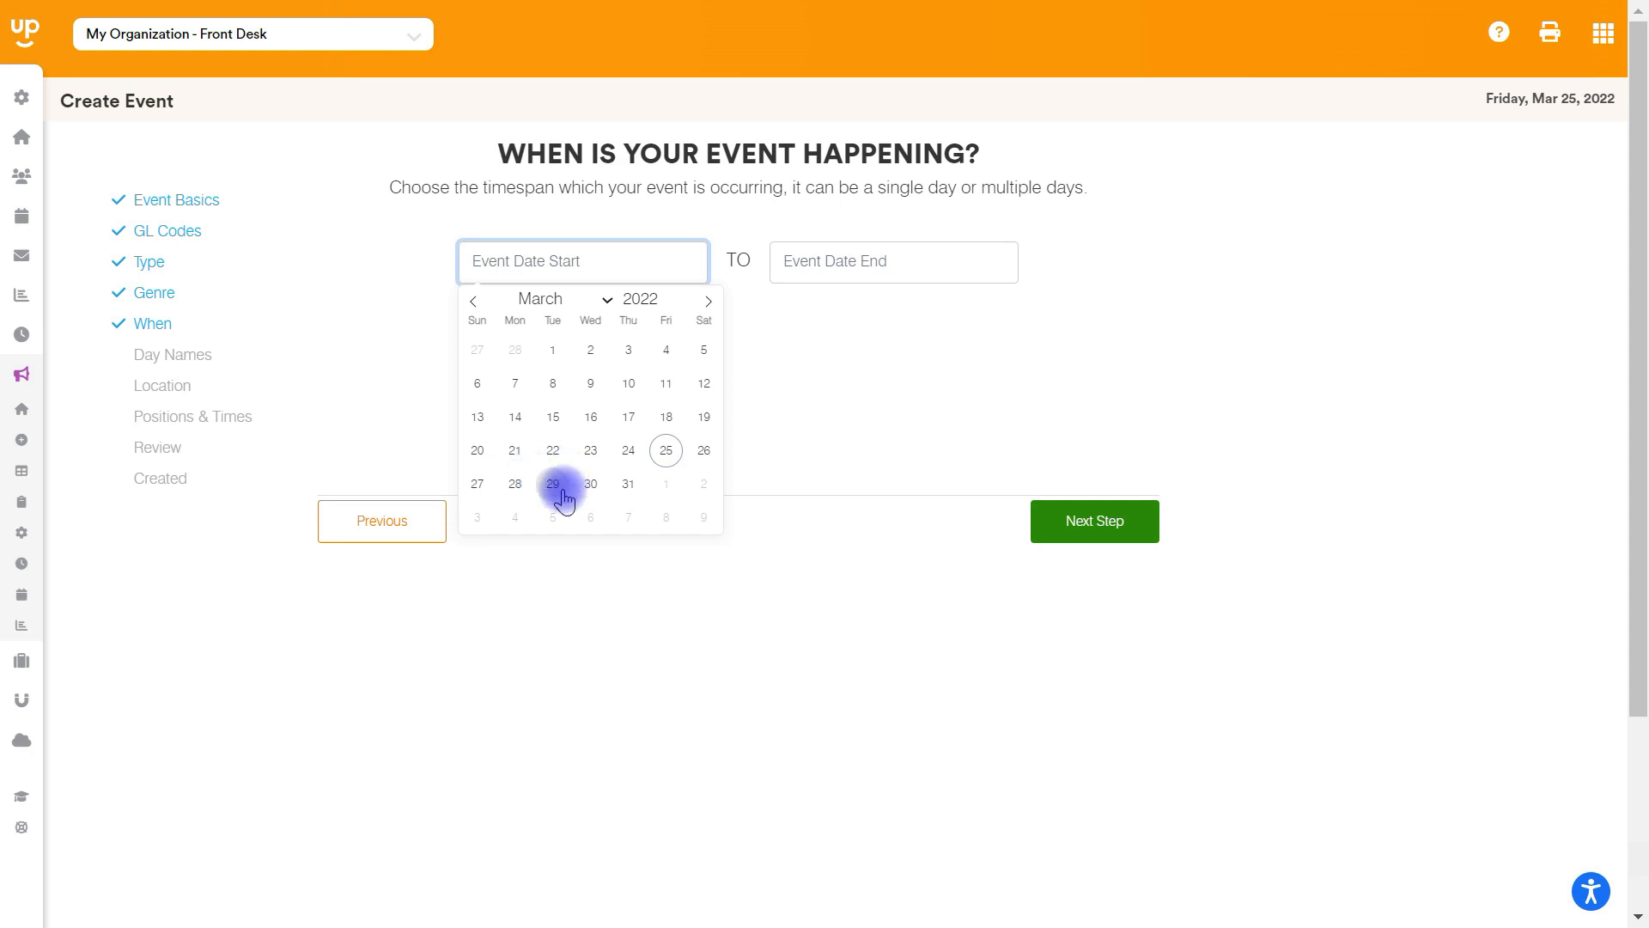
pyautogui.click(516, 484)
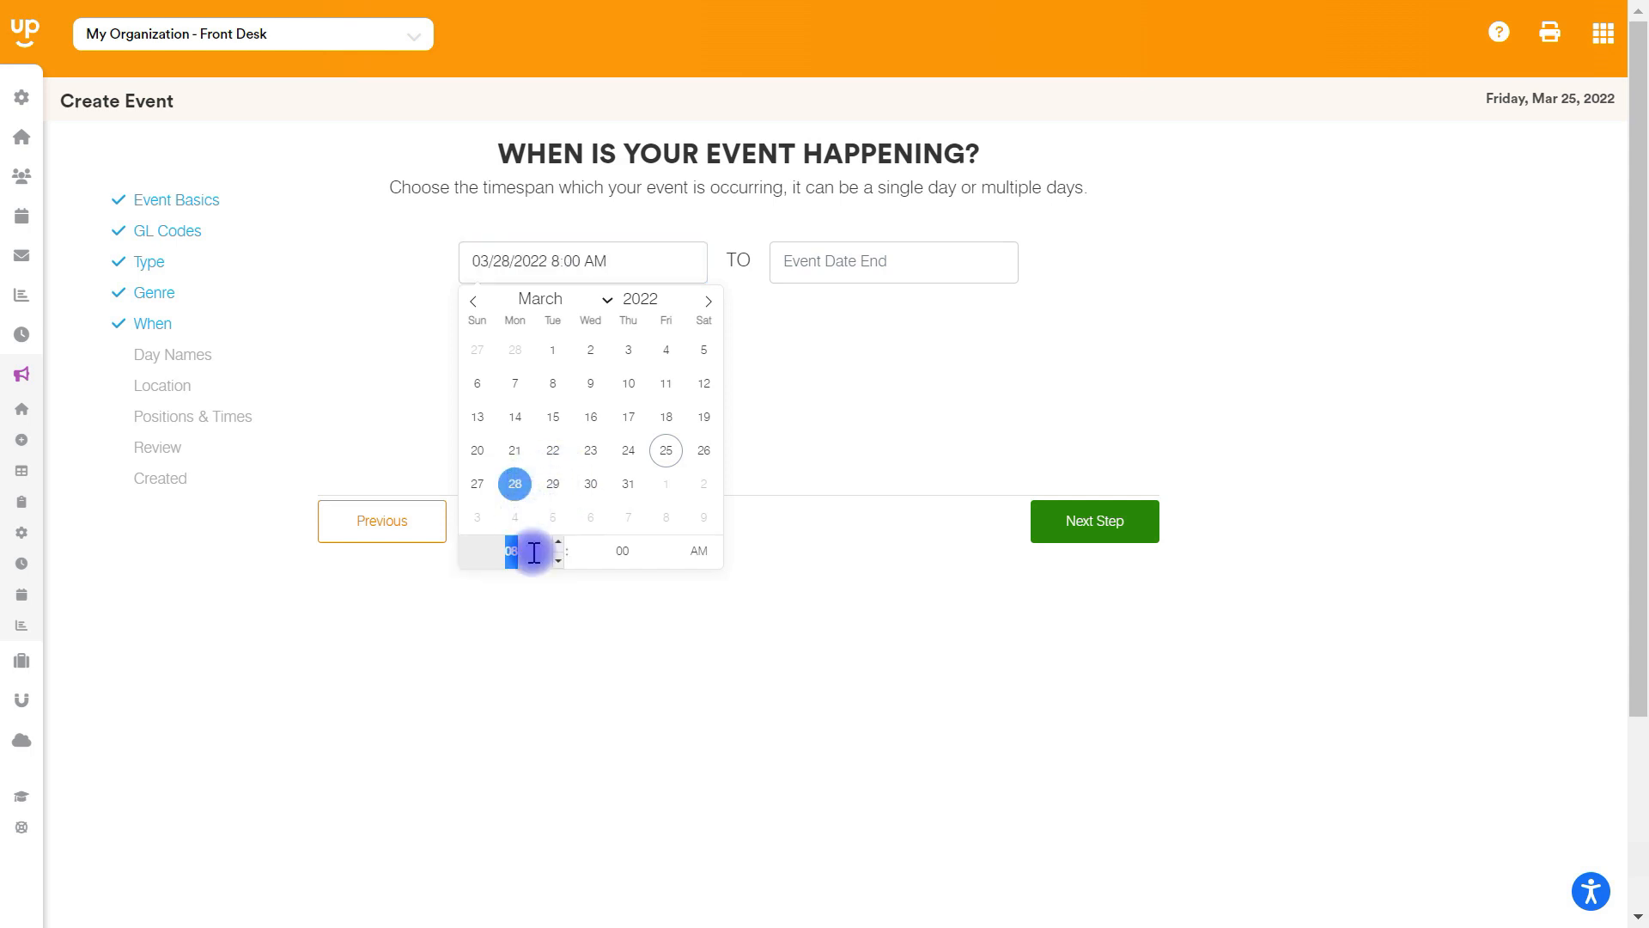
pyautogui.click(559, 539)
pyautogui.click(558, 539)
pyautogui.click(559, 540)
pyautogui.click(558, 540)
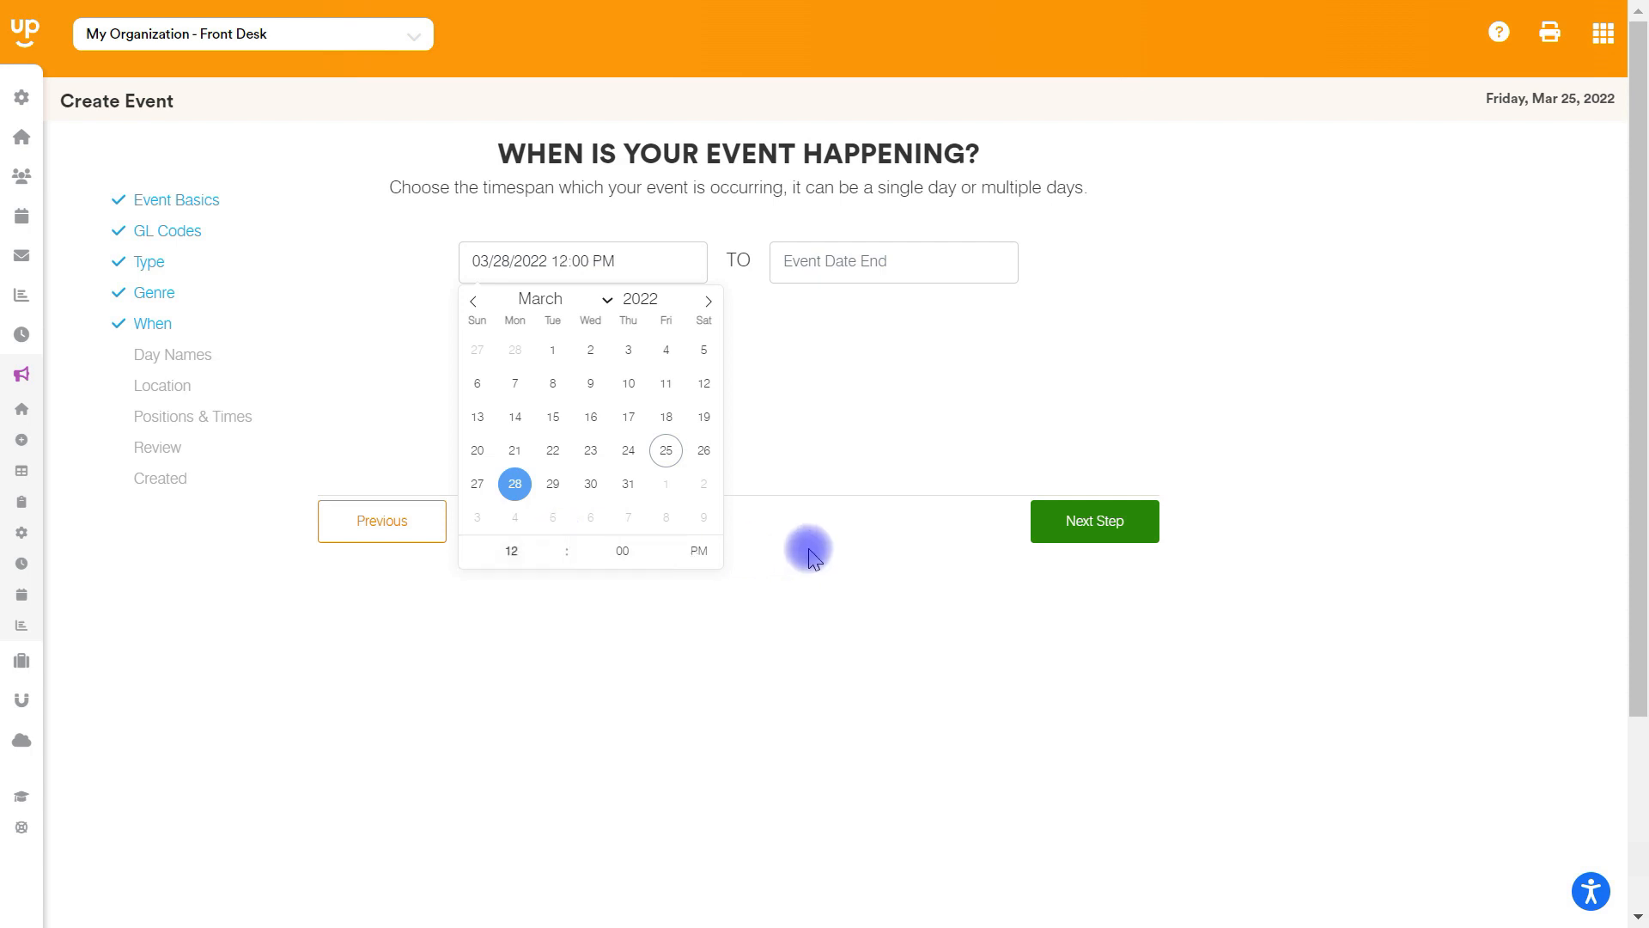
# Step: Set the event's end to 03/29/2022 at 8:00 PM and continue to the day names
pyautogui.click(883, 281)
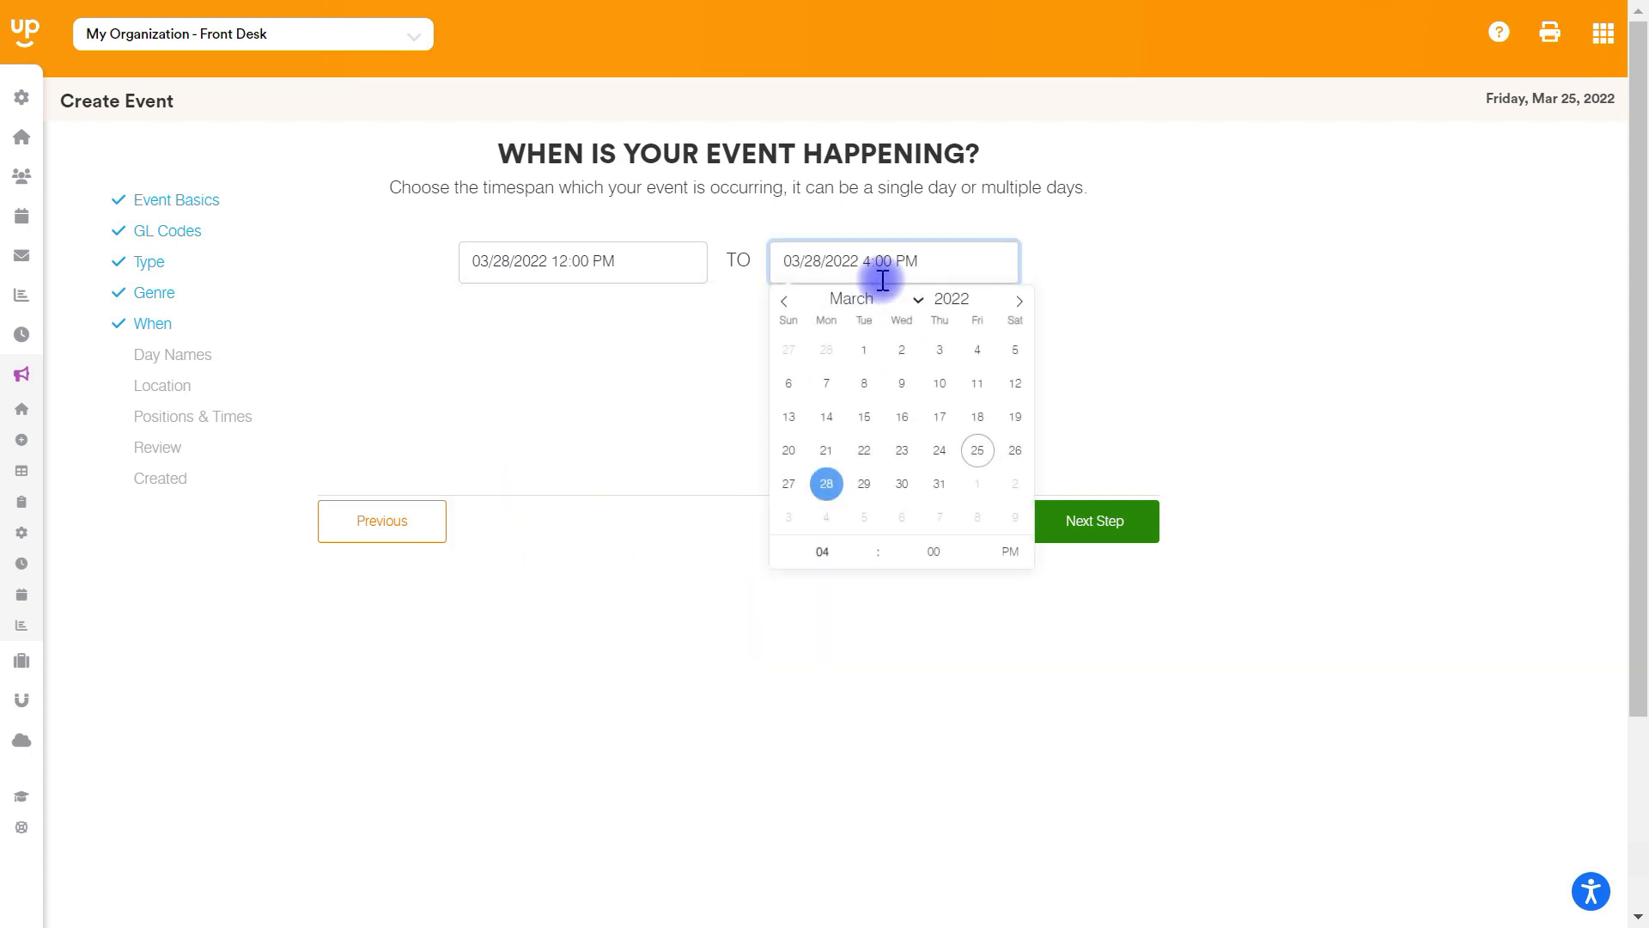
pyautogui.click(864, 484)
pyautogui.click(859, 546)
pyautogui.click(865, 544)
pyautogui.click(865, 544)
pyautogui.click(863, 544)
pyautogui.click(863, 545)
pyautogui.click(1095, 438)
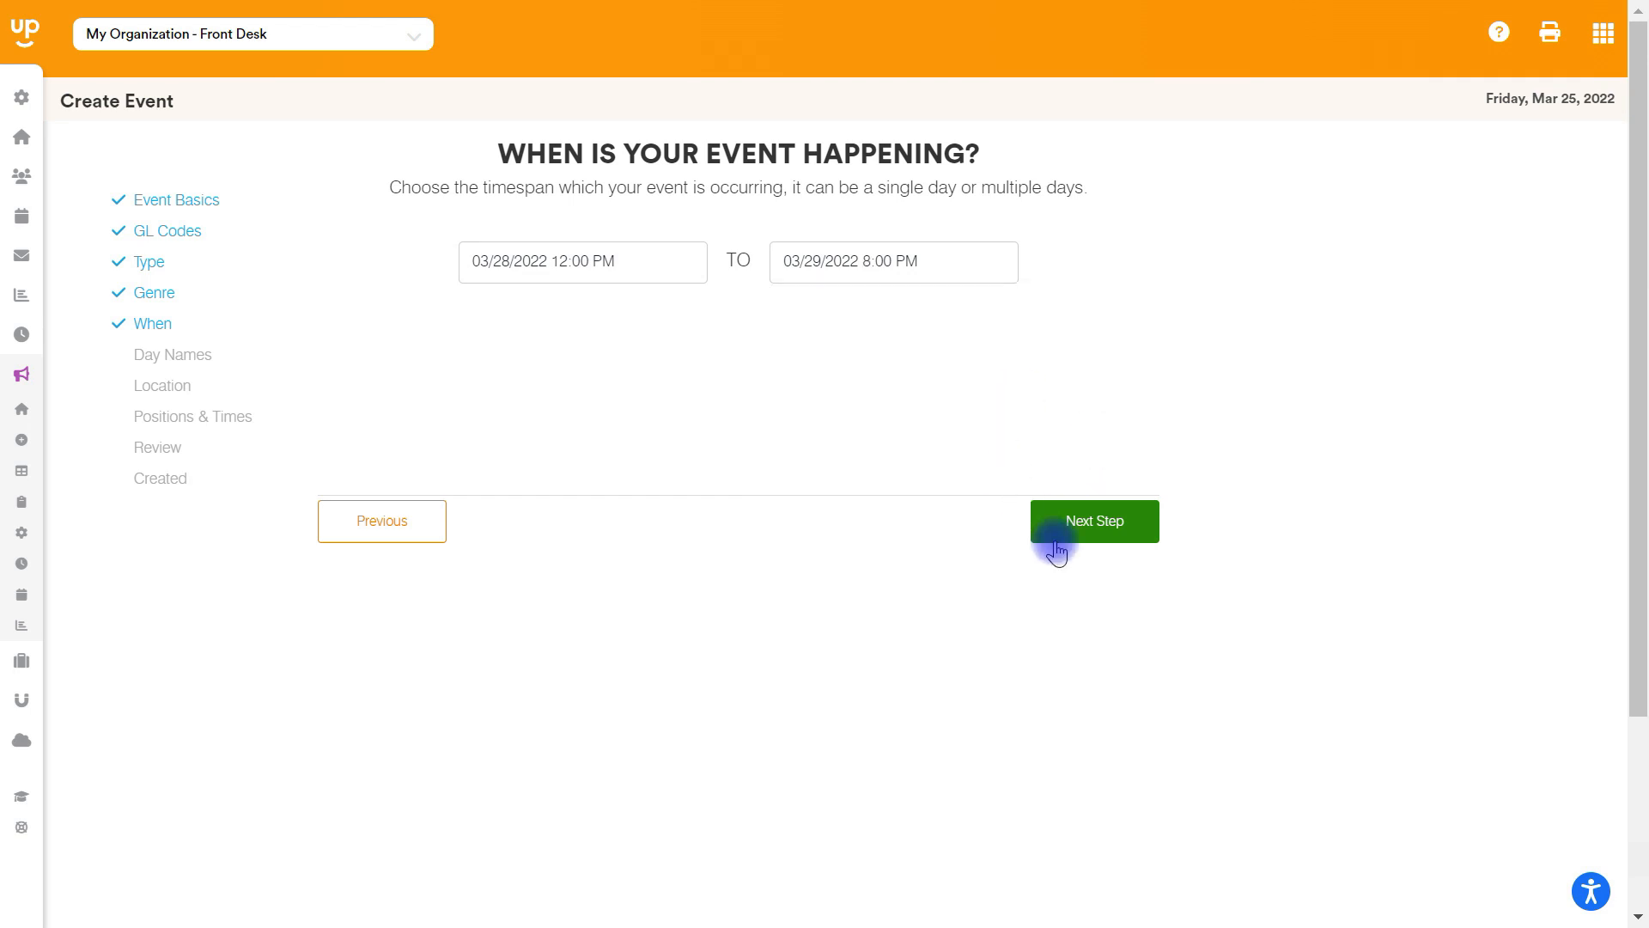
pyautogui.click(1094, 520)
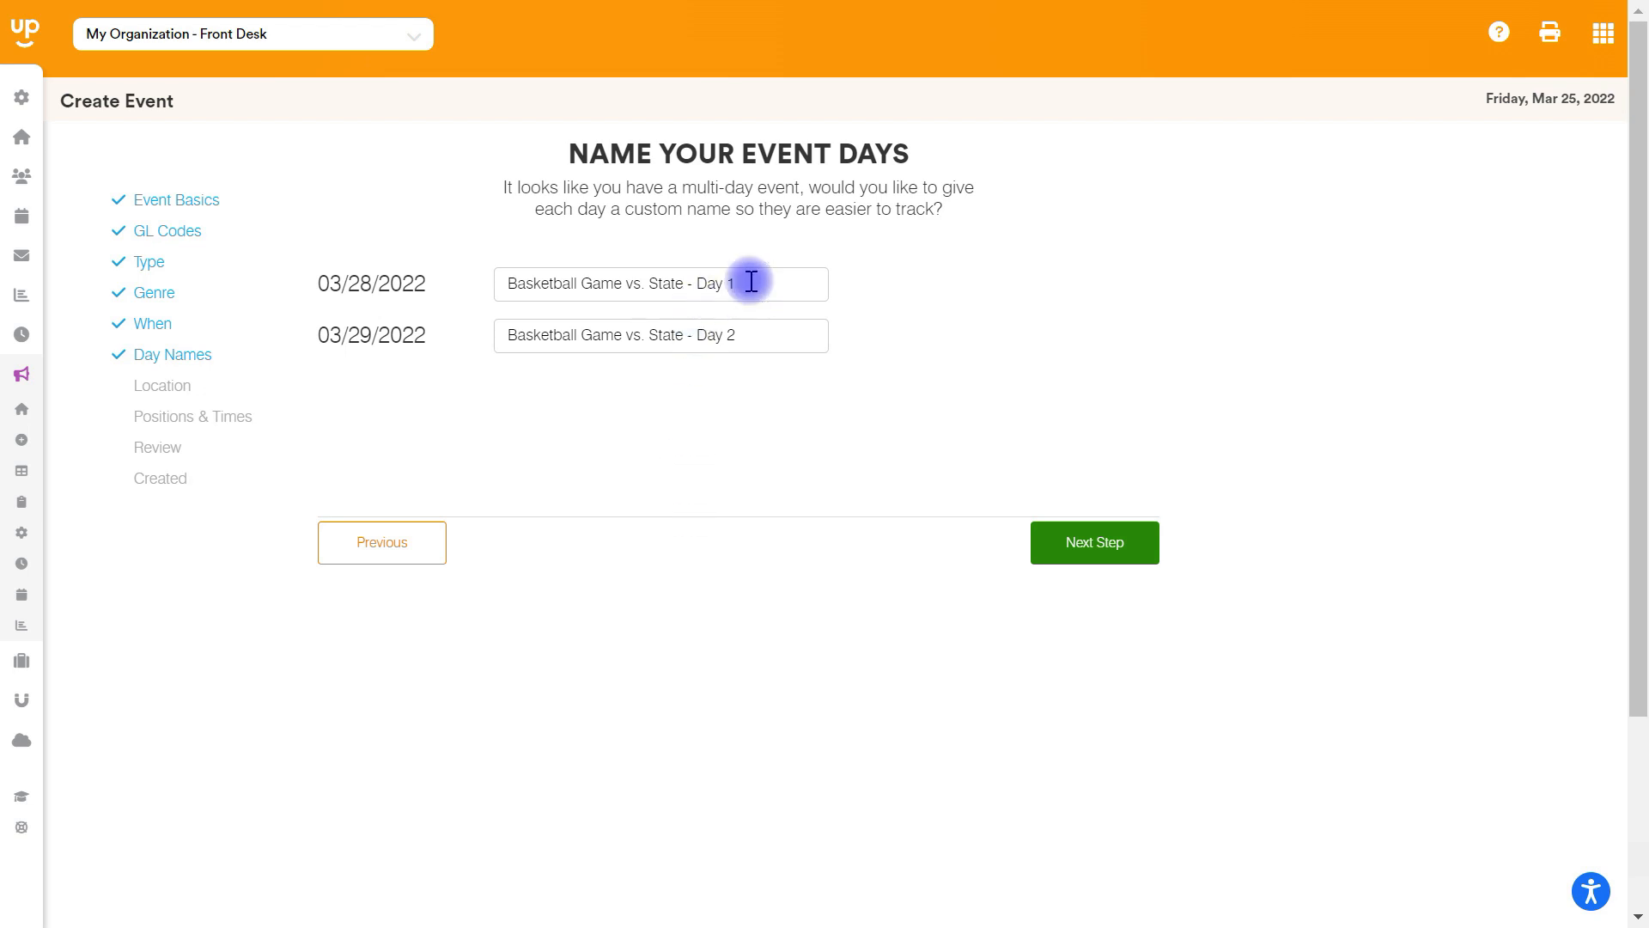
# Step: Rename the 03/29/2022 event day to "Basketball Game vs. State (If Necessary)" and continue to the location
pyautogui.moveTo(756, 333); pyautogui.dragTo(692, 334)
pyautogui.press('BackSpace')
pyautogui.press('BackSpace')
pyautogui.press('BackSpace')
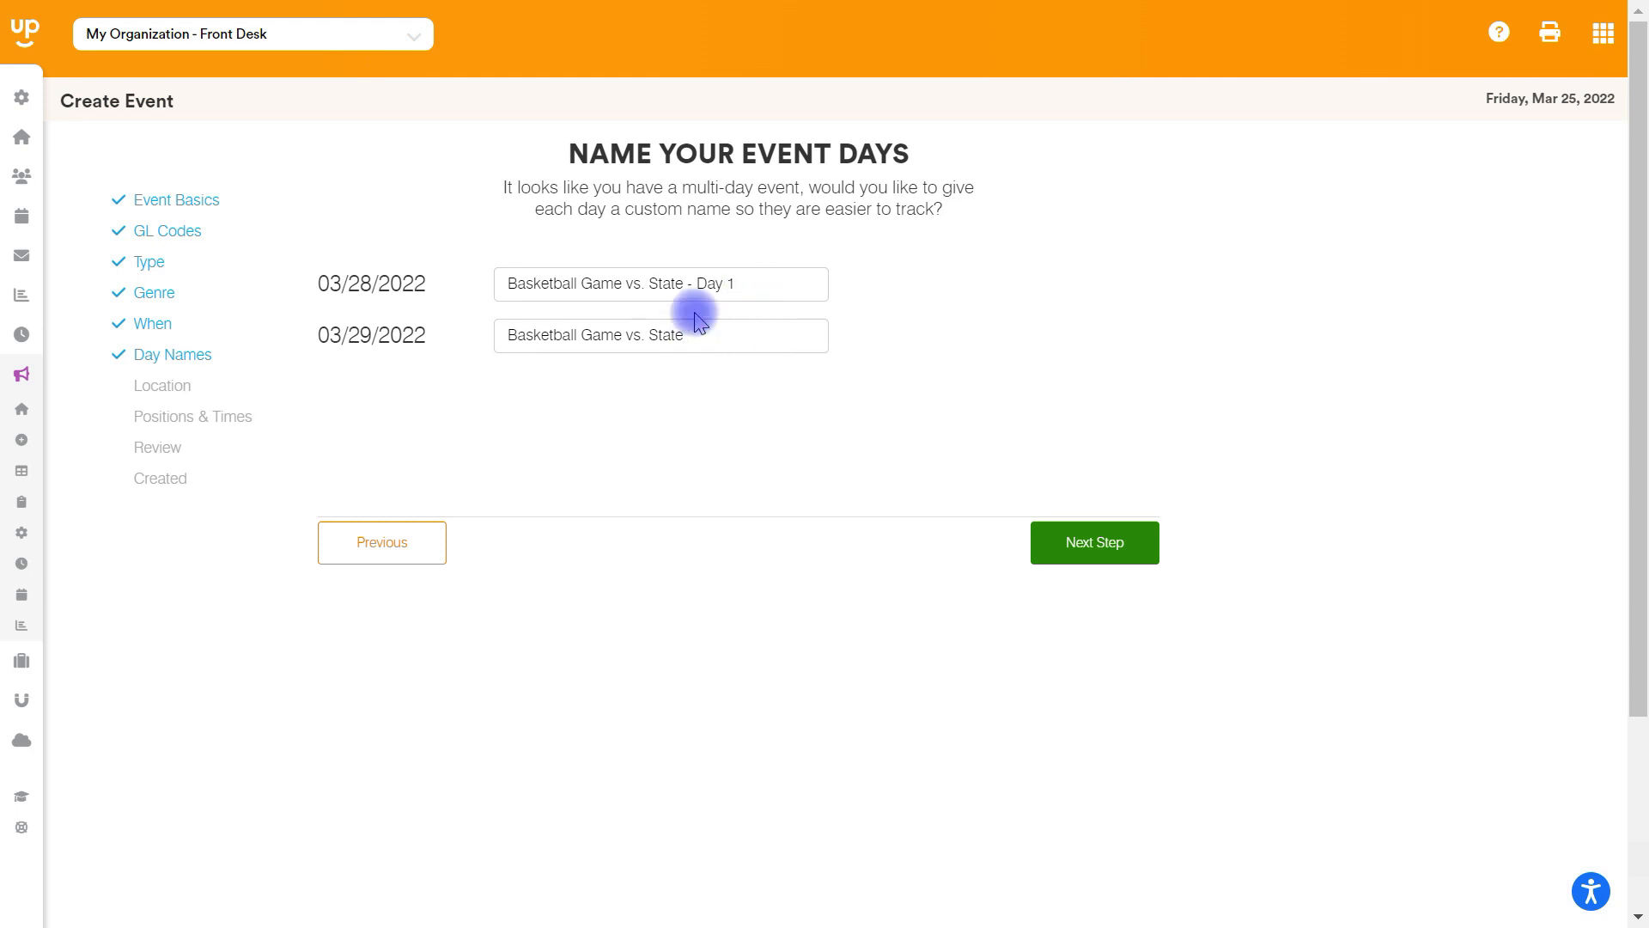
pyautogui.write('(If Necessary)')
pyautogui.click(1073, 540)
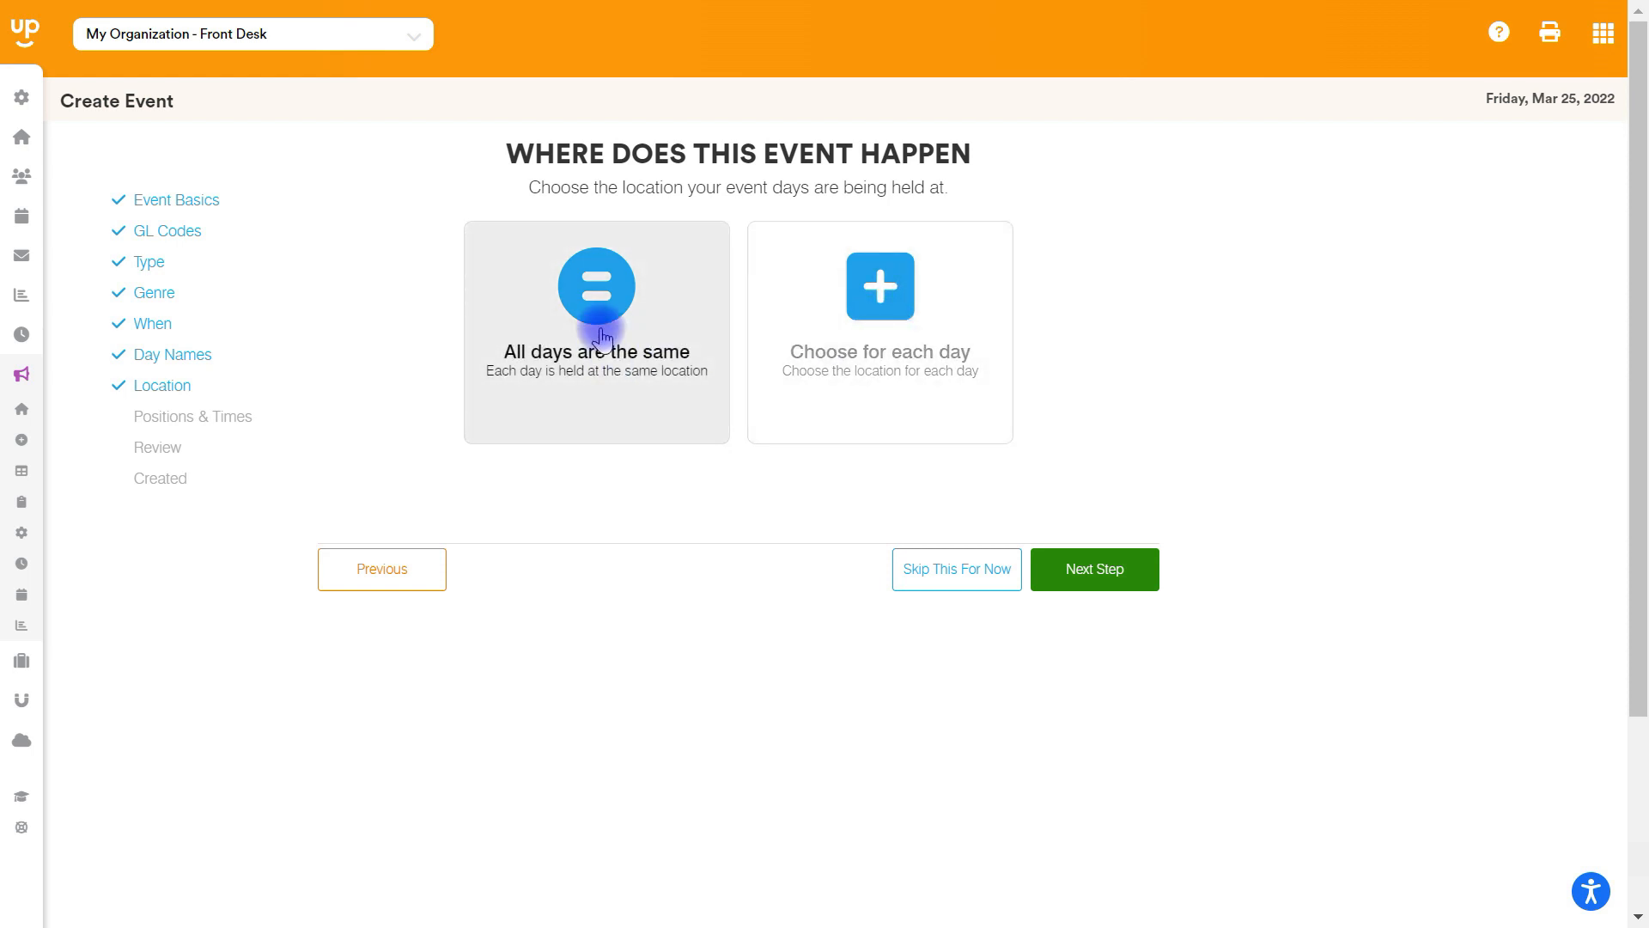
# Step: Choose a location for each day: Arena for 03/28/2022 and Doak Field for 03/29/2022
pyautogui.click(872, 360)
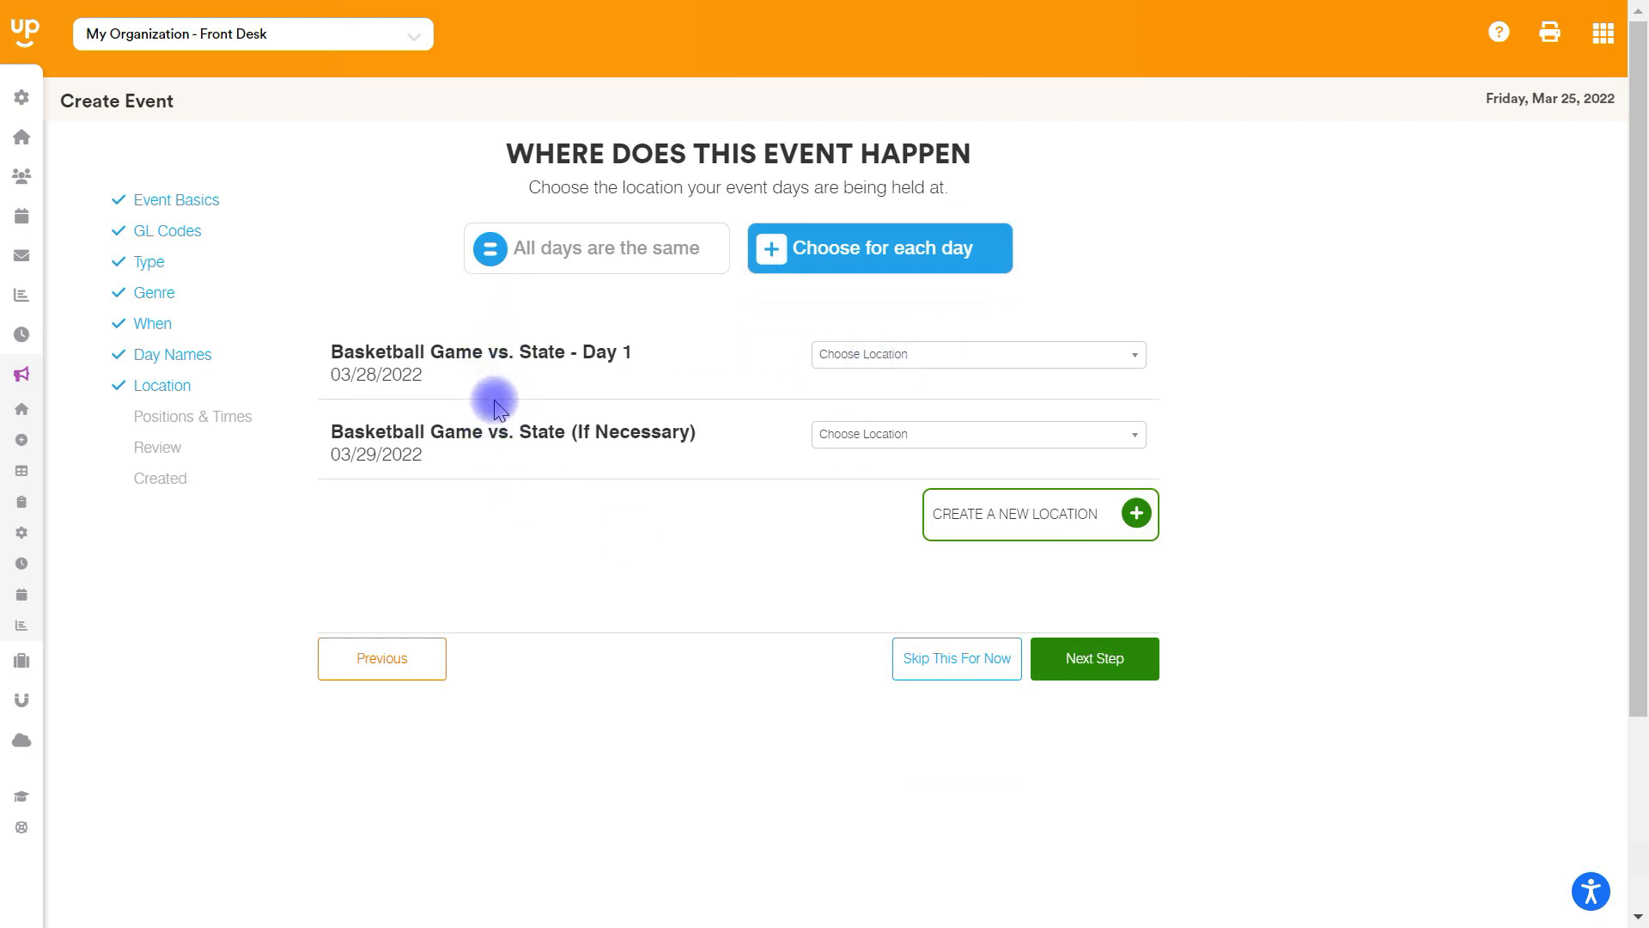
pyautogui.click(961, 356)
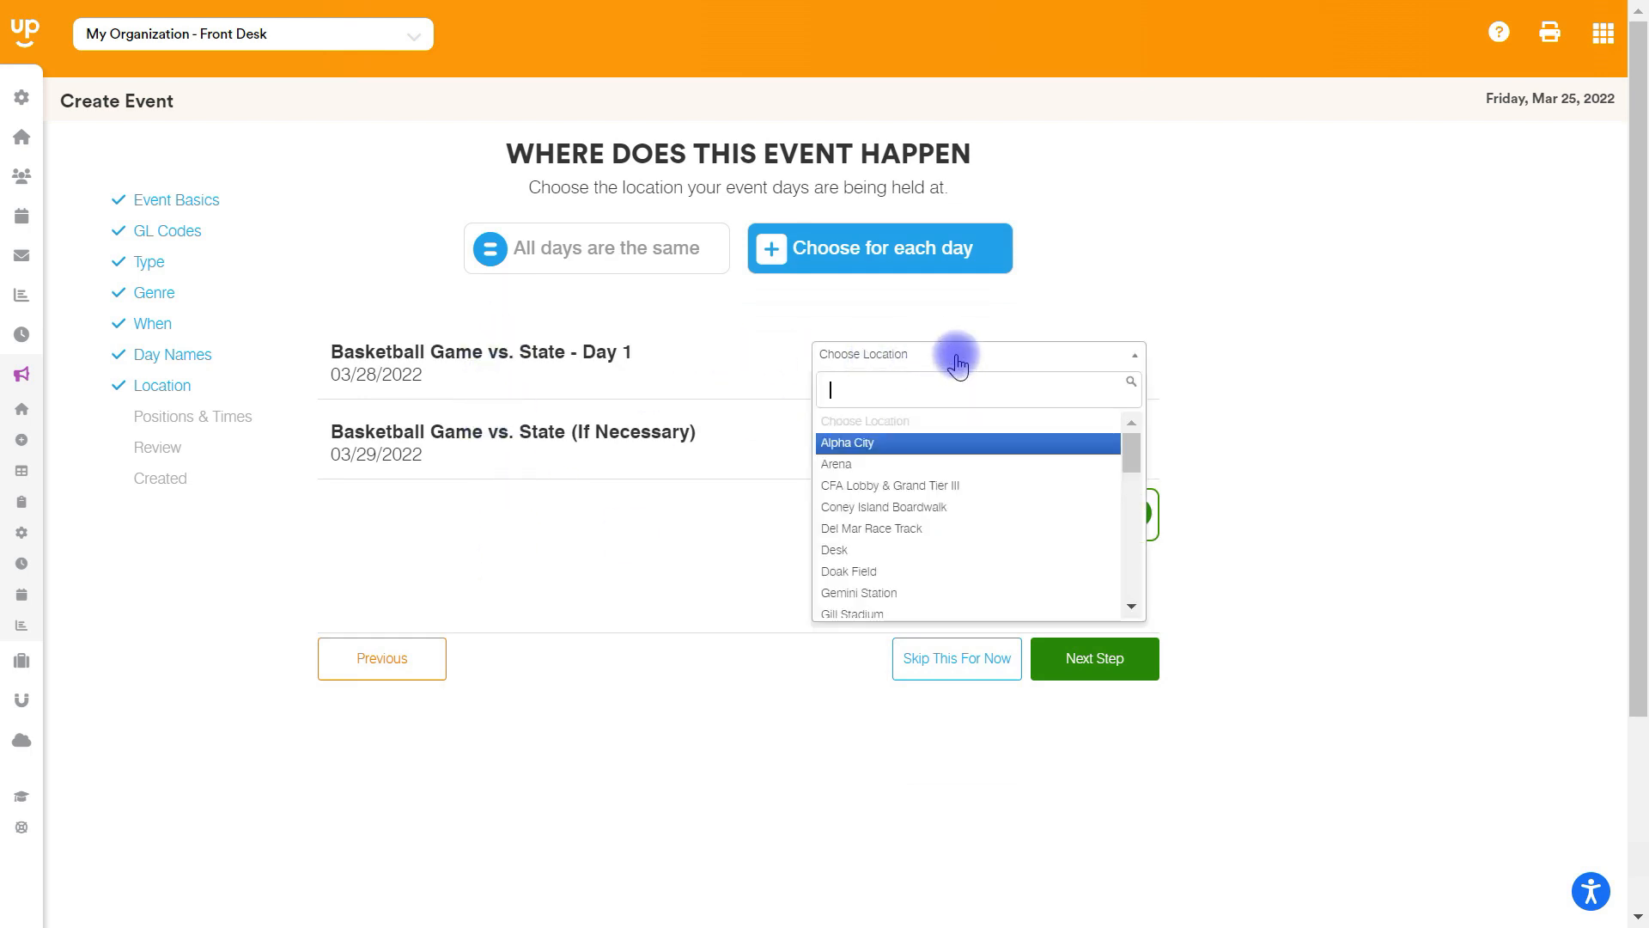
pyautogui.click(910, 474)
pyautogui.click(946, 434)
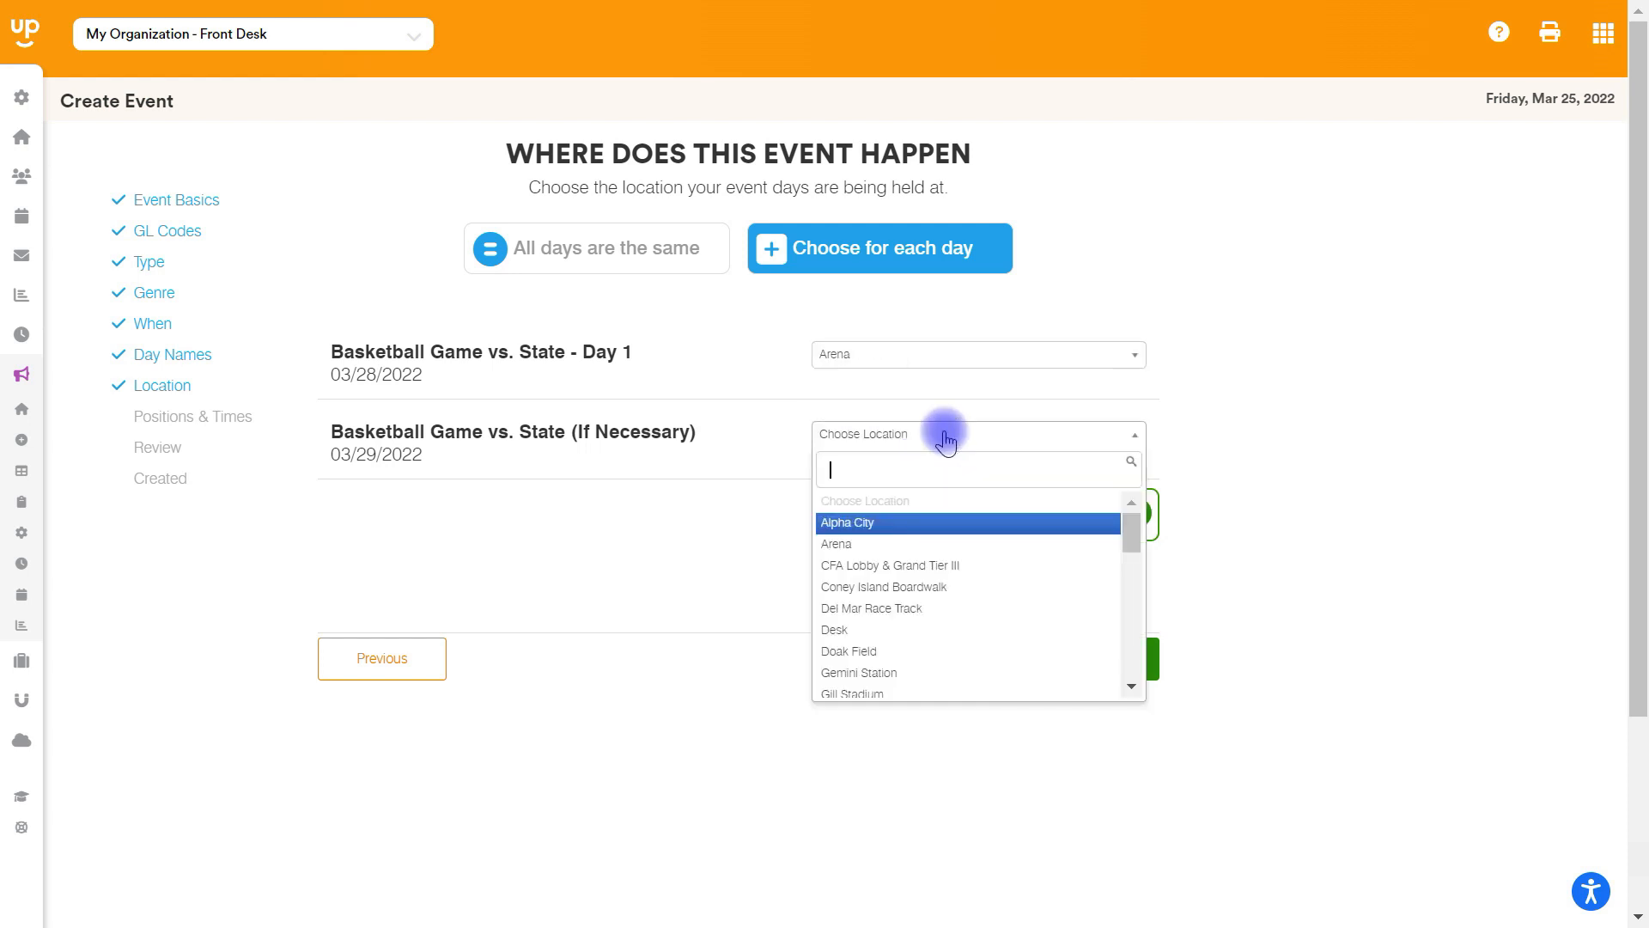
pyautogui.click(923, 651)
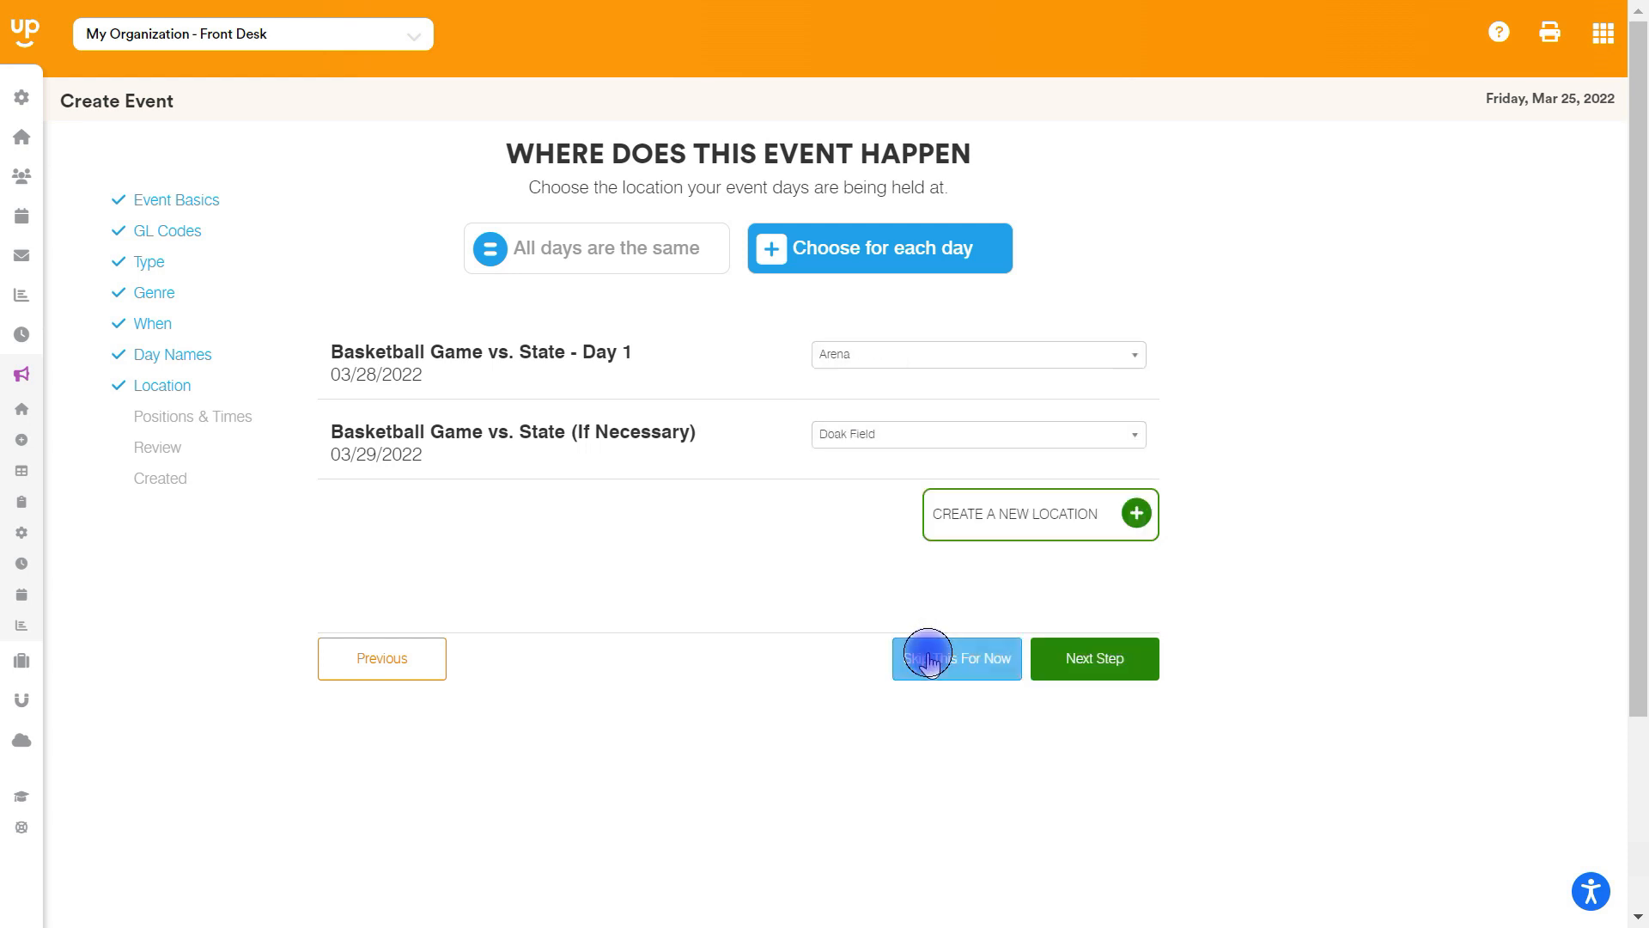
# Step: Look over the new location form, close it without creating one, and continue to the positions
pyautogui.click(995, 525)
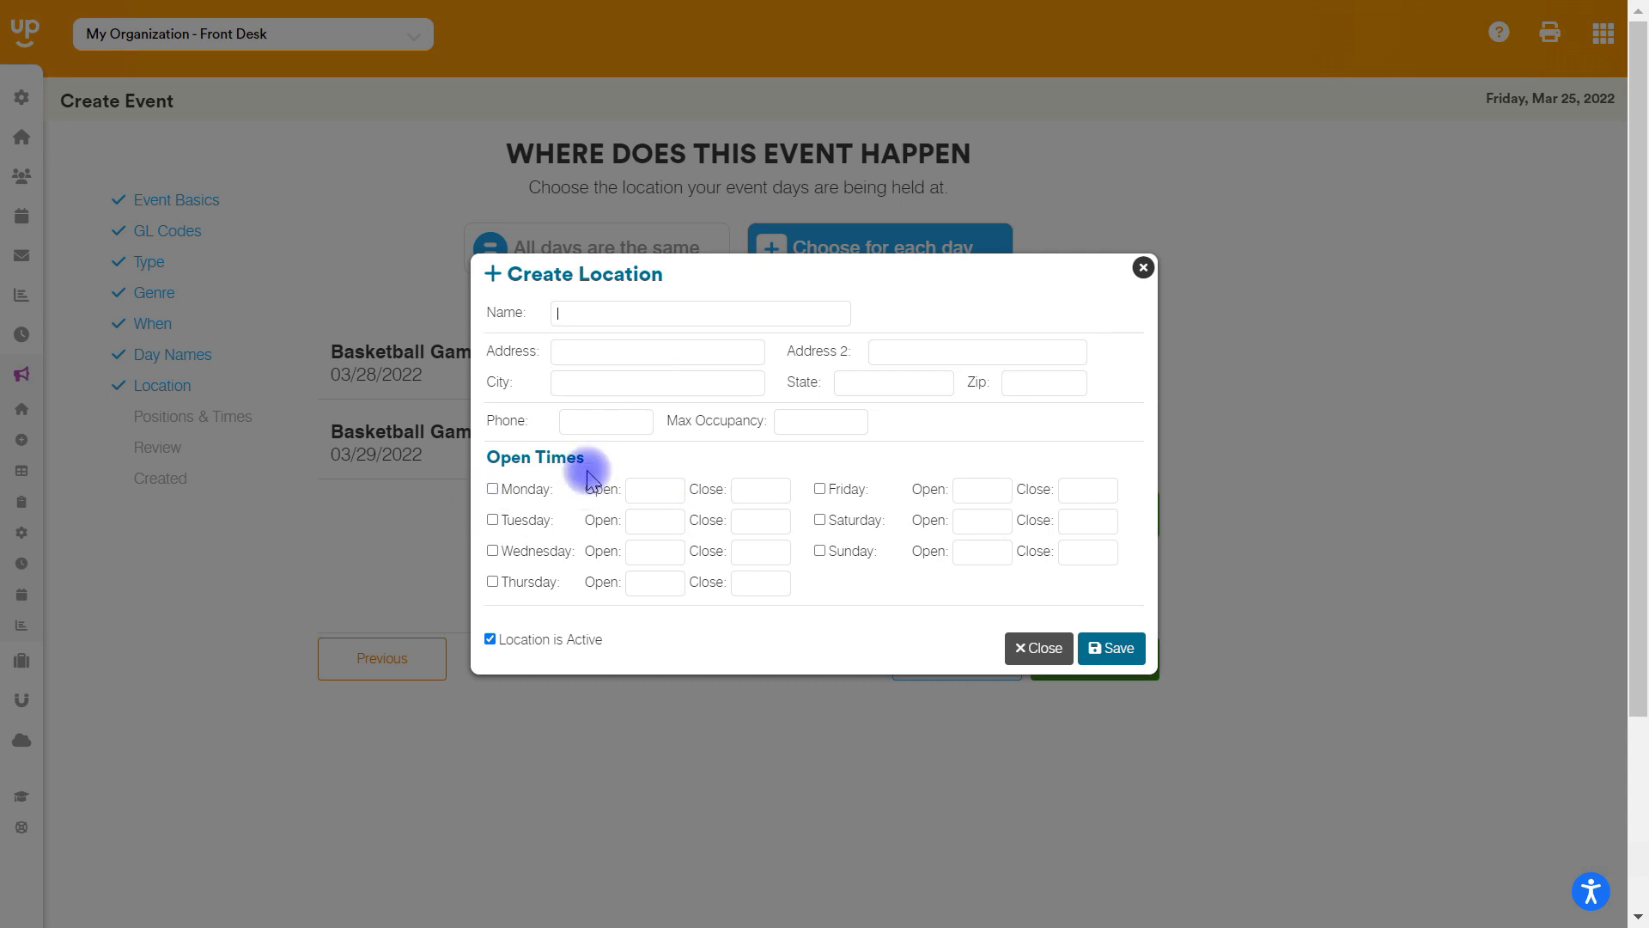
pyautogui.click(1144, 267)
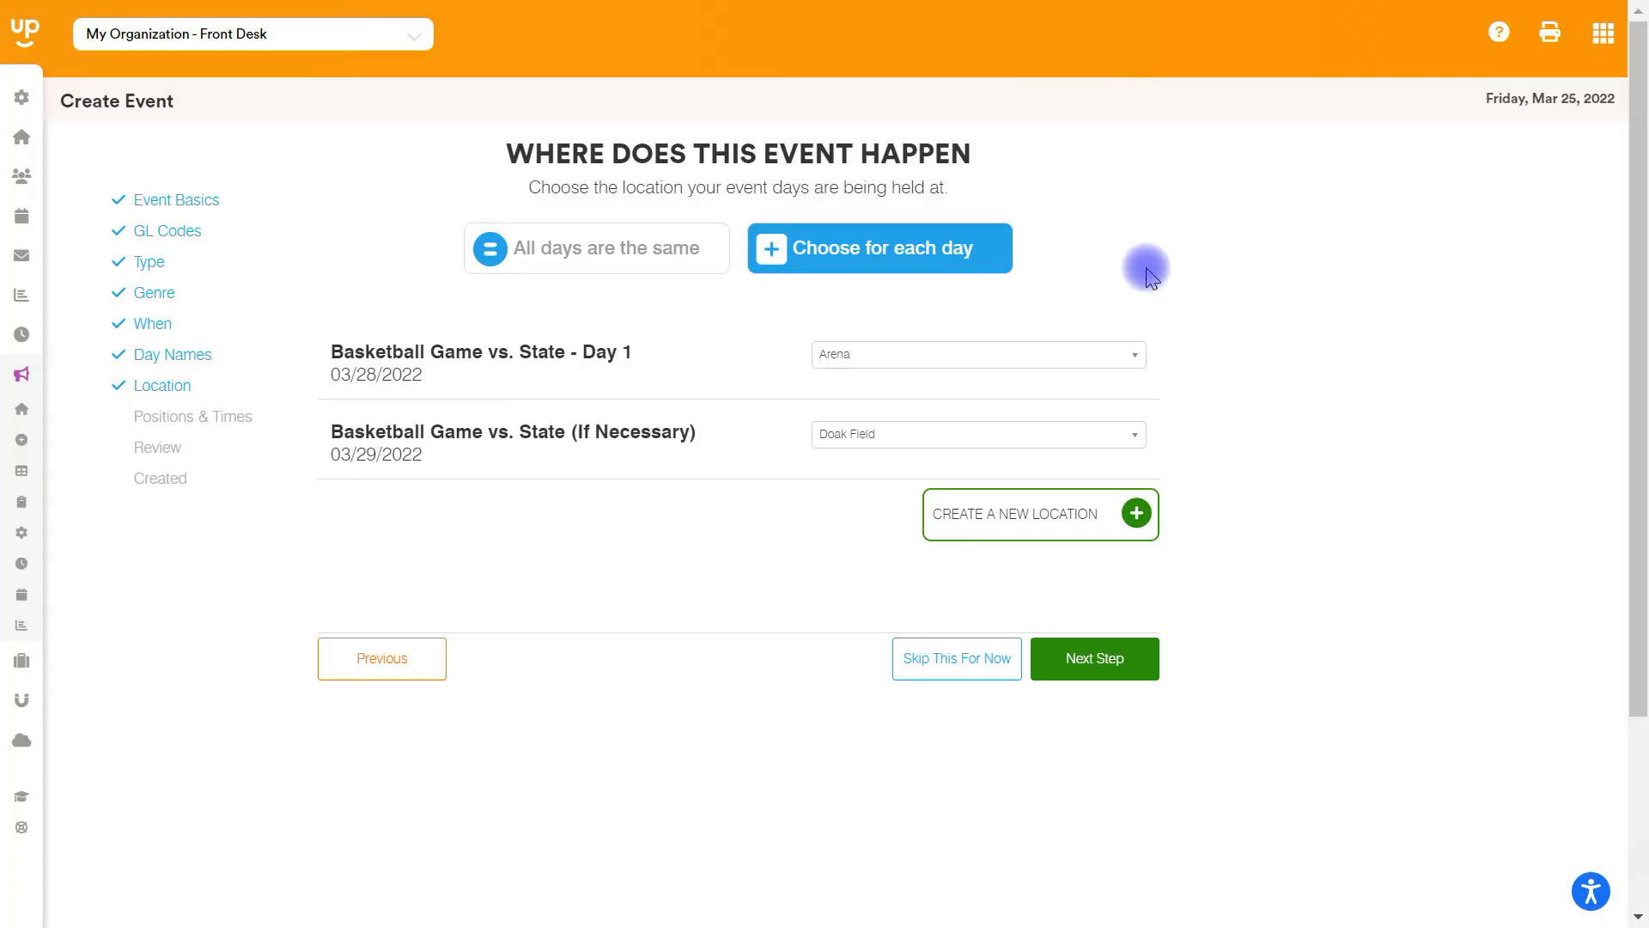
pyautogui.click(1070, 654)
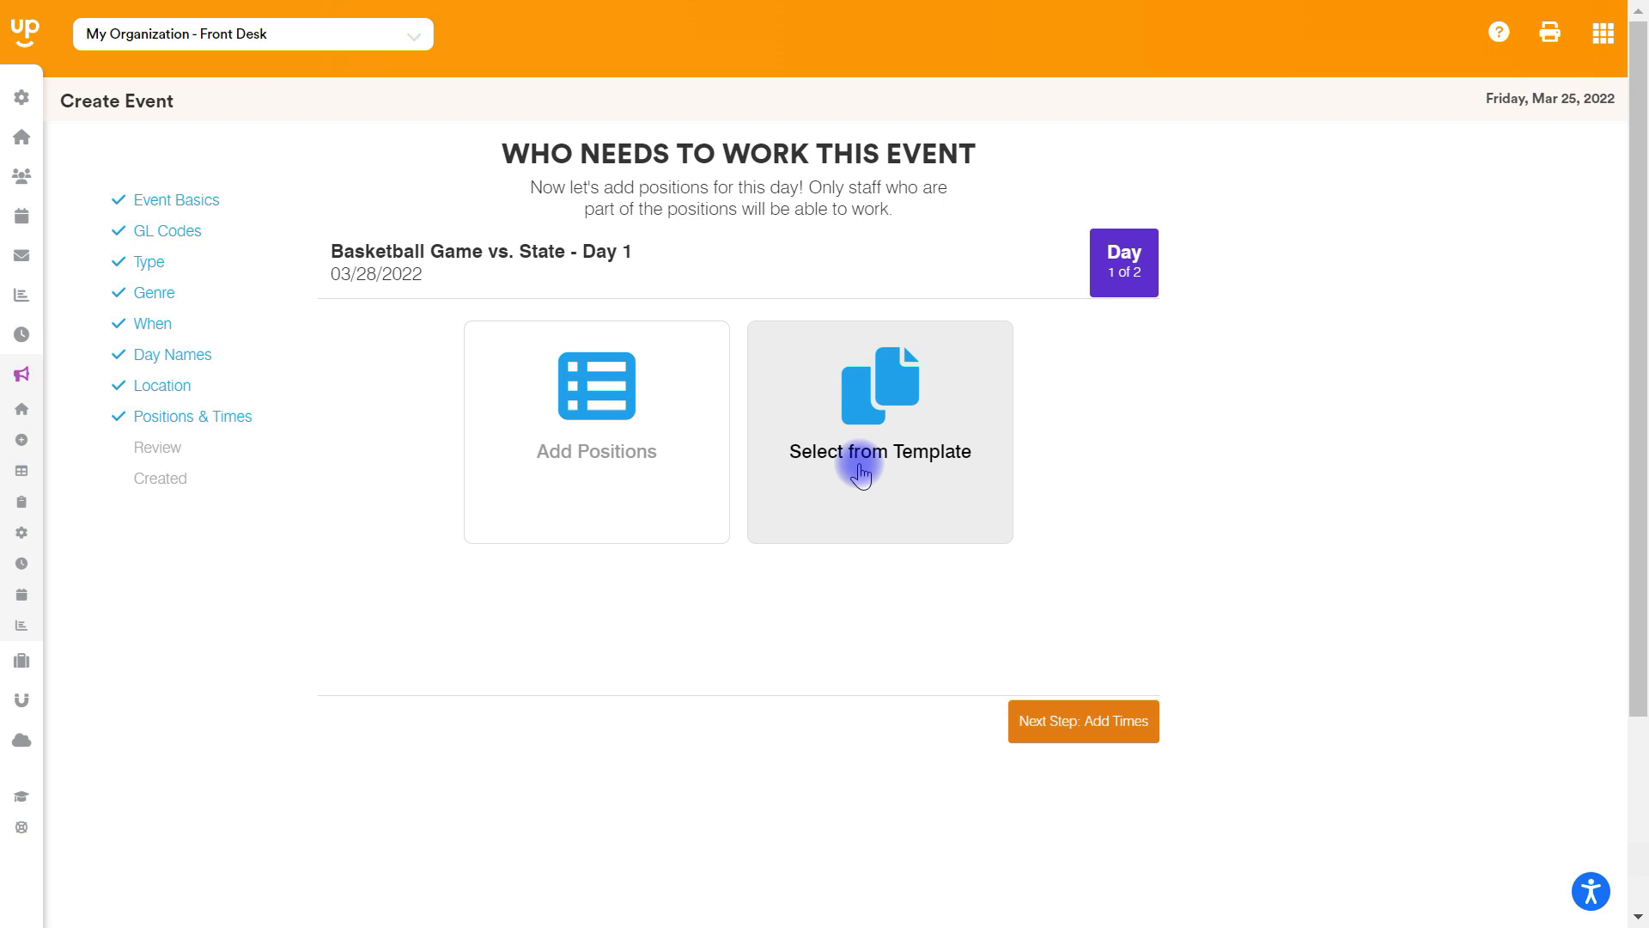
# Step: Add the Front Desk and Equipment Staff positions to Day 1 and continue to their times
pyautogui.click(572, 438)
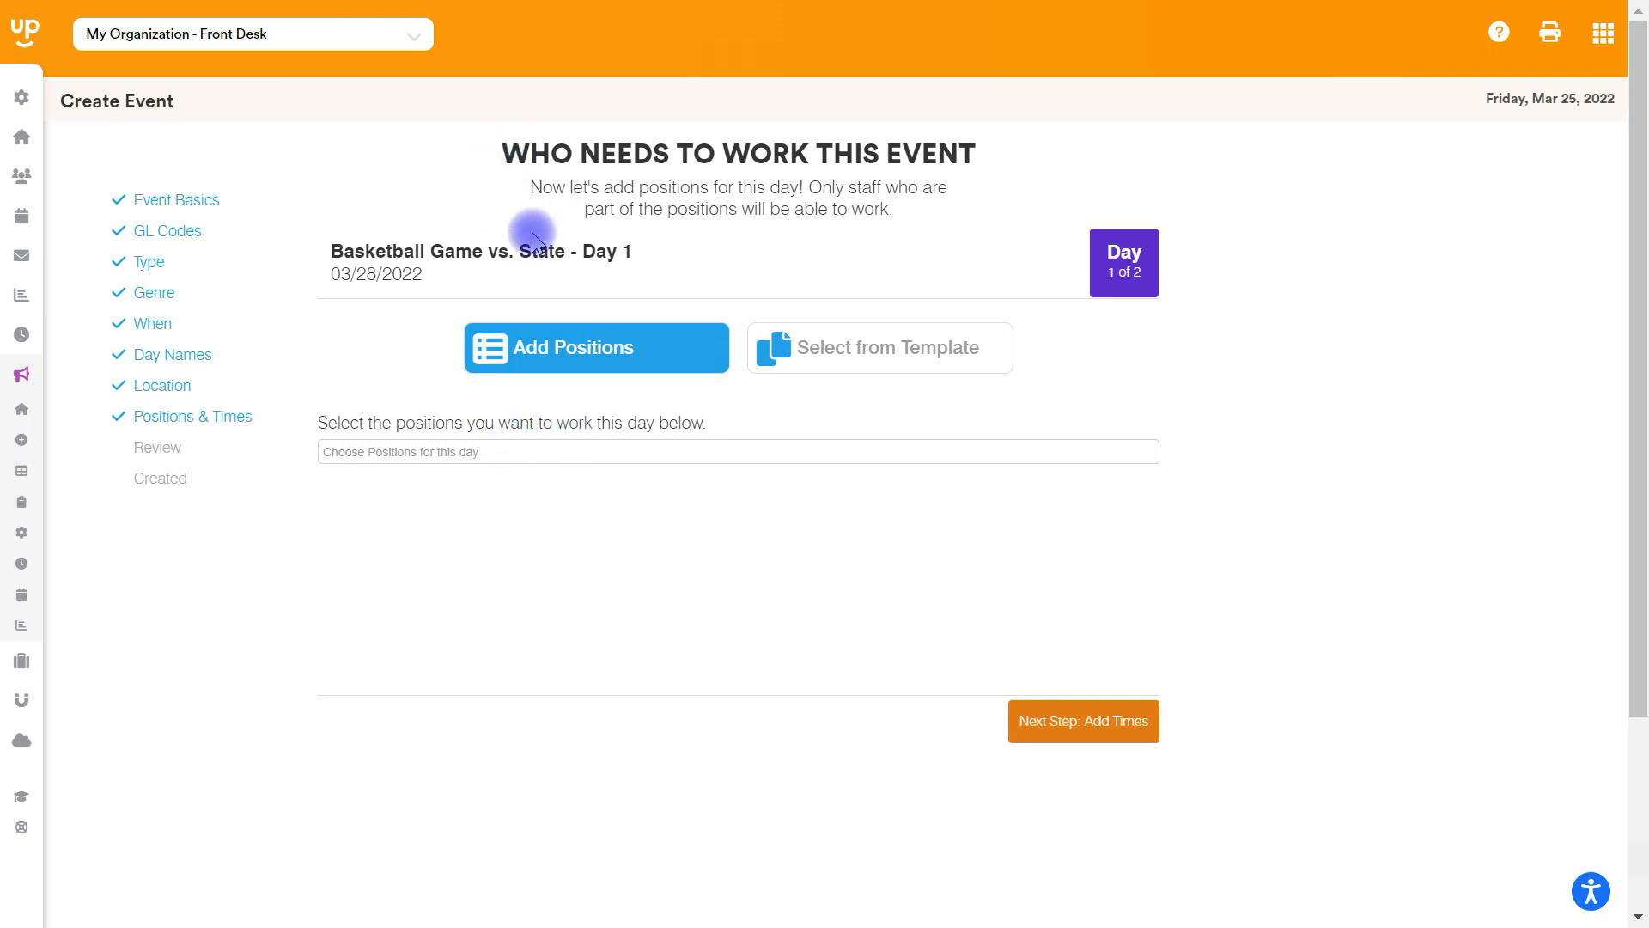
pyautogui.click(481, 446)
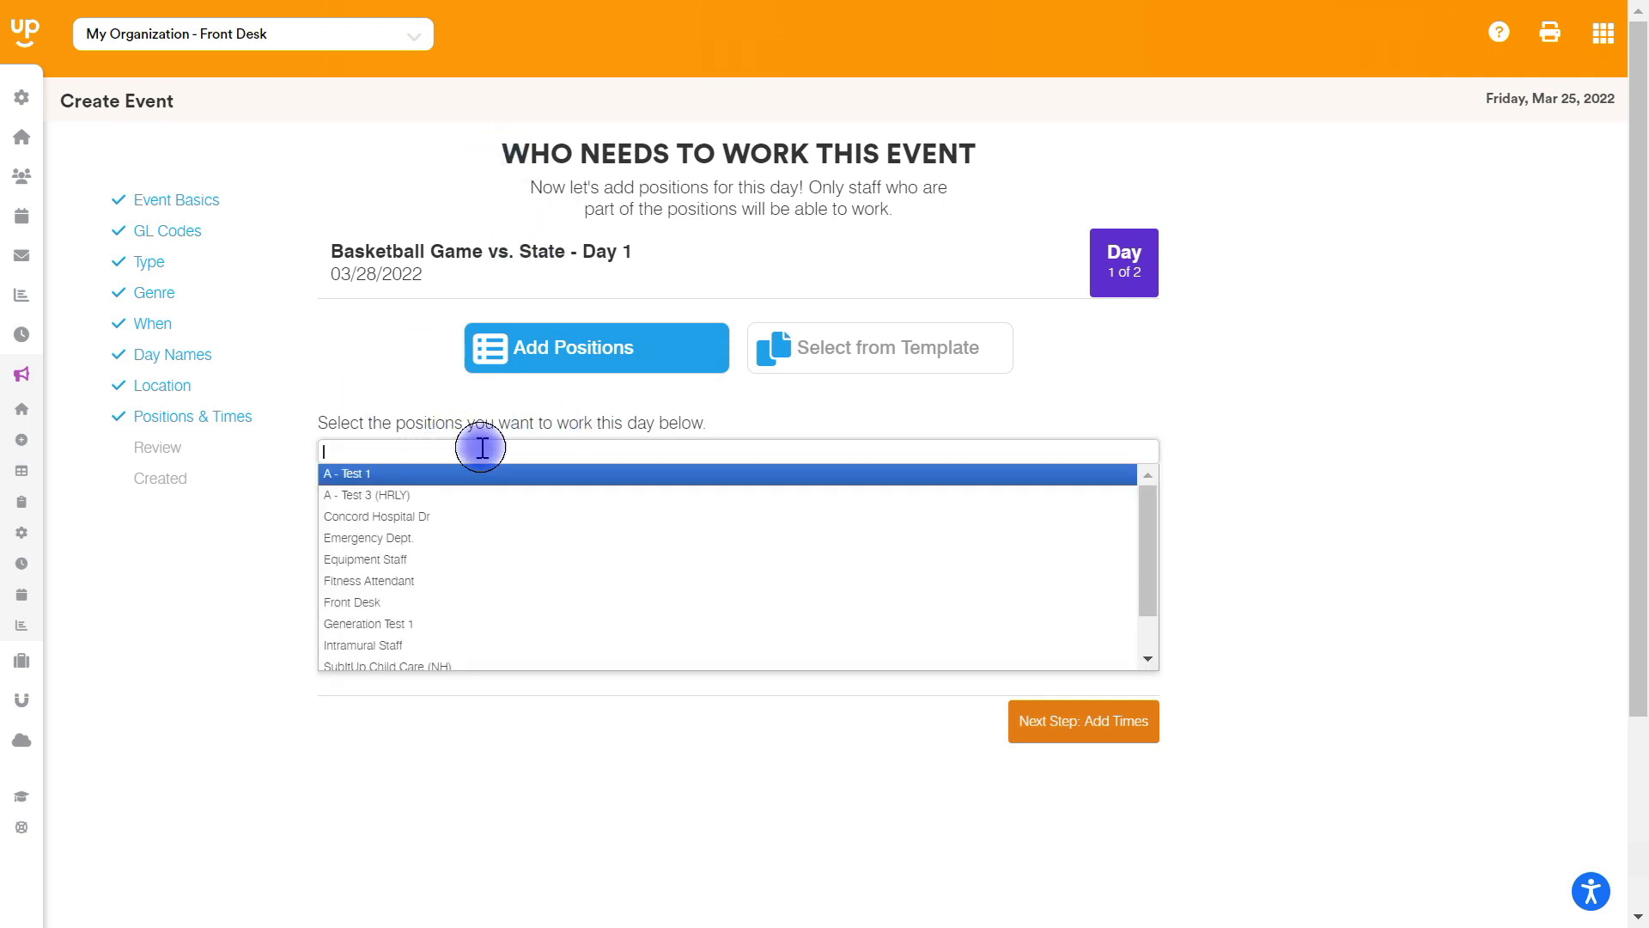
pyautogui.click(430, 600)
pyautogui.click(562, 447)
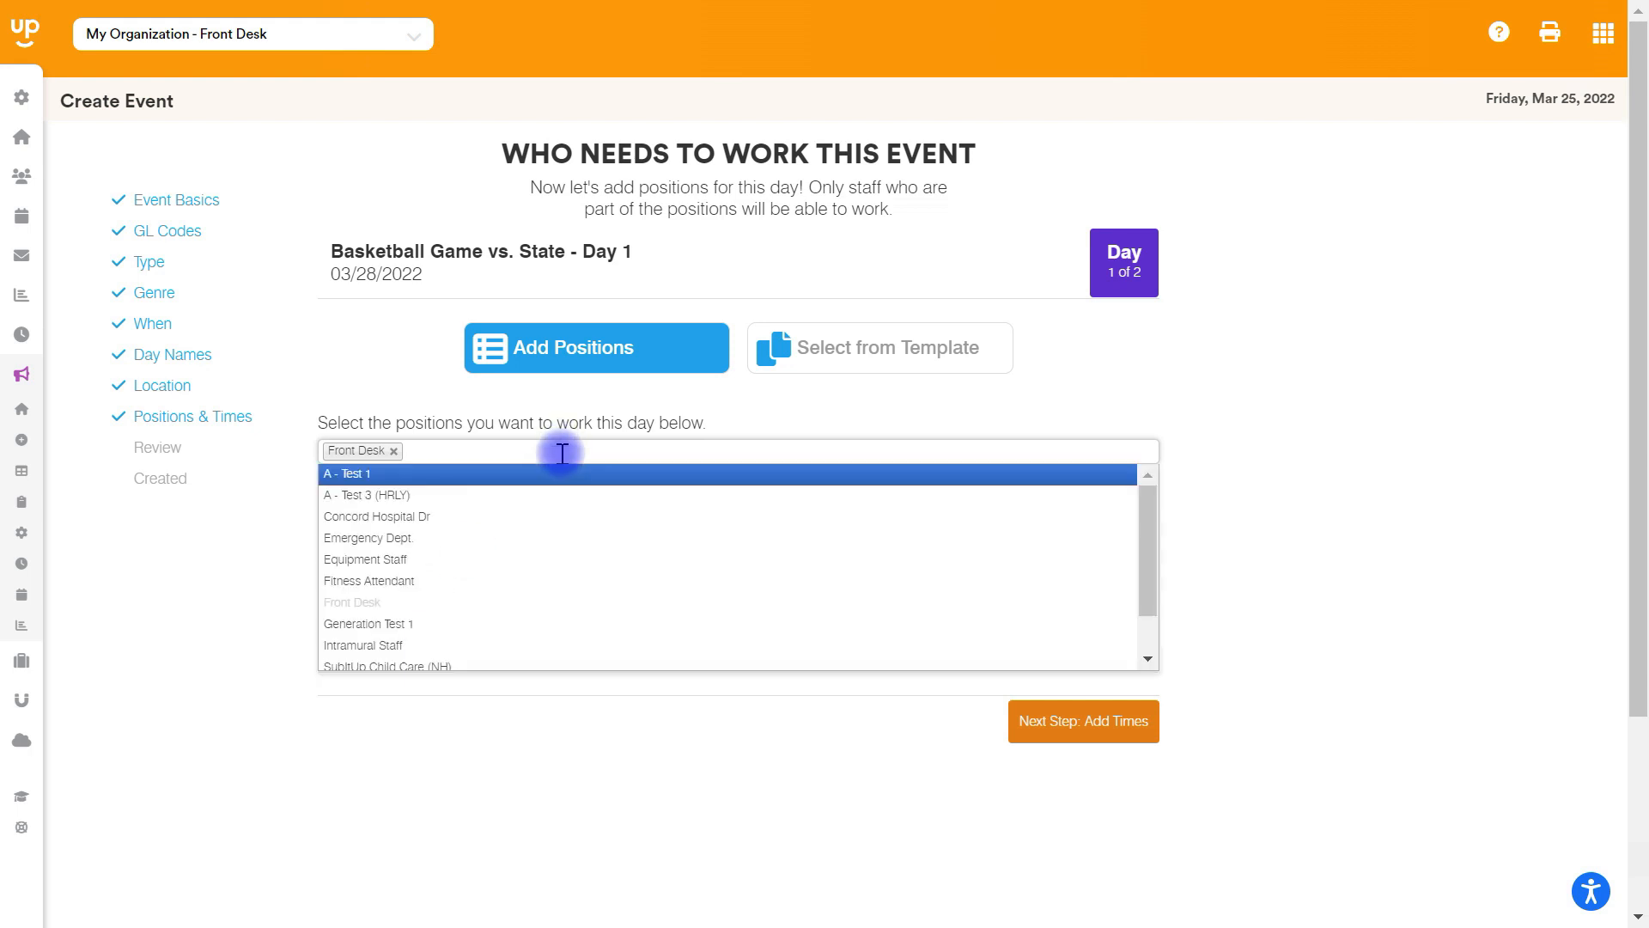
pyautogui.click(505, 559)
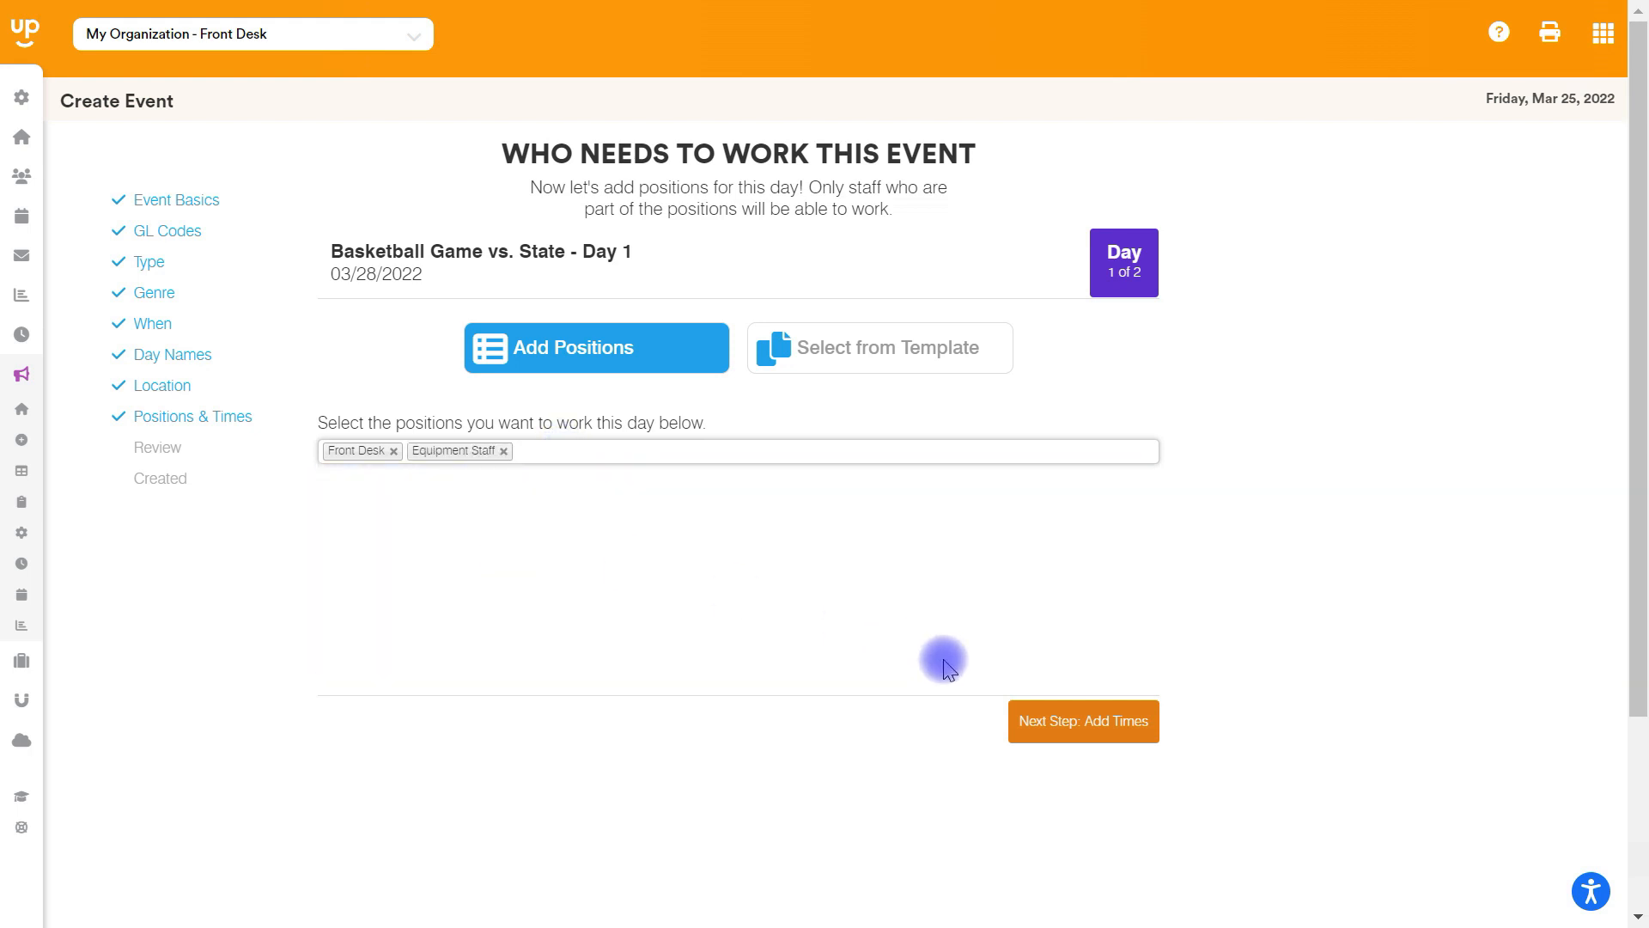
pyautogui.click(1069, 730)
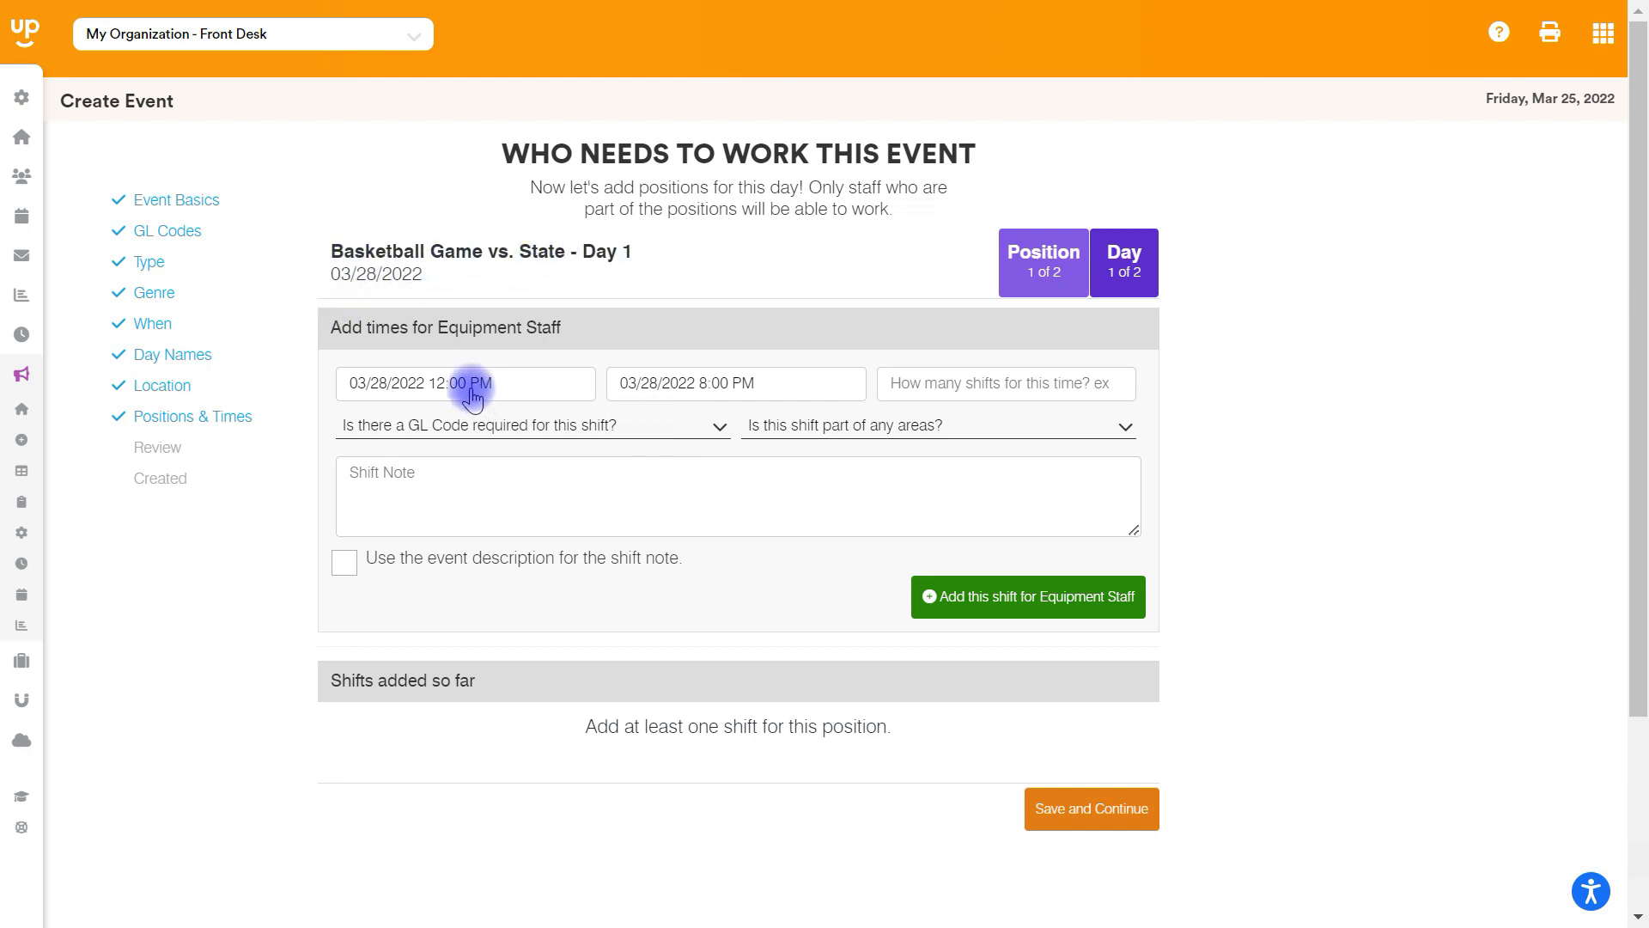
pyautogui.click(732, 390)
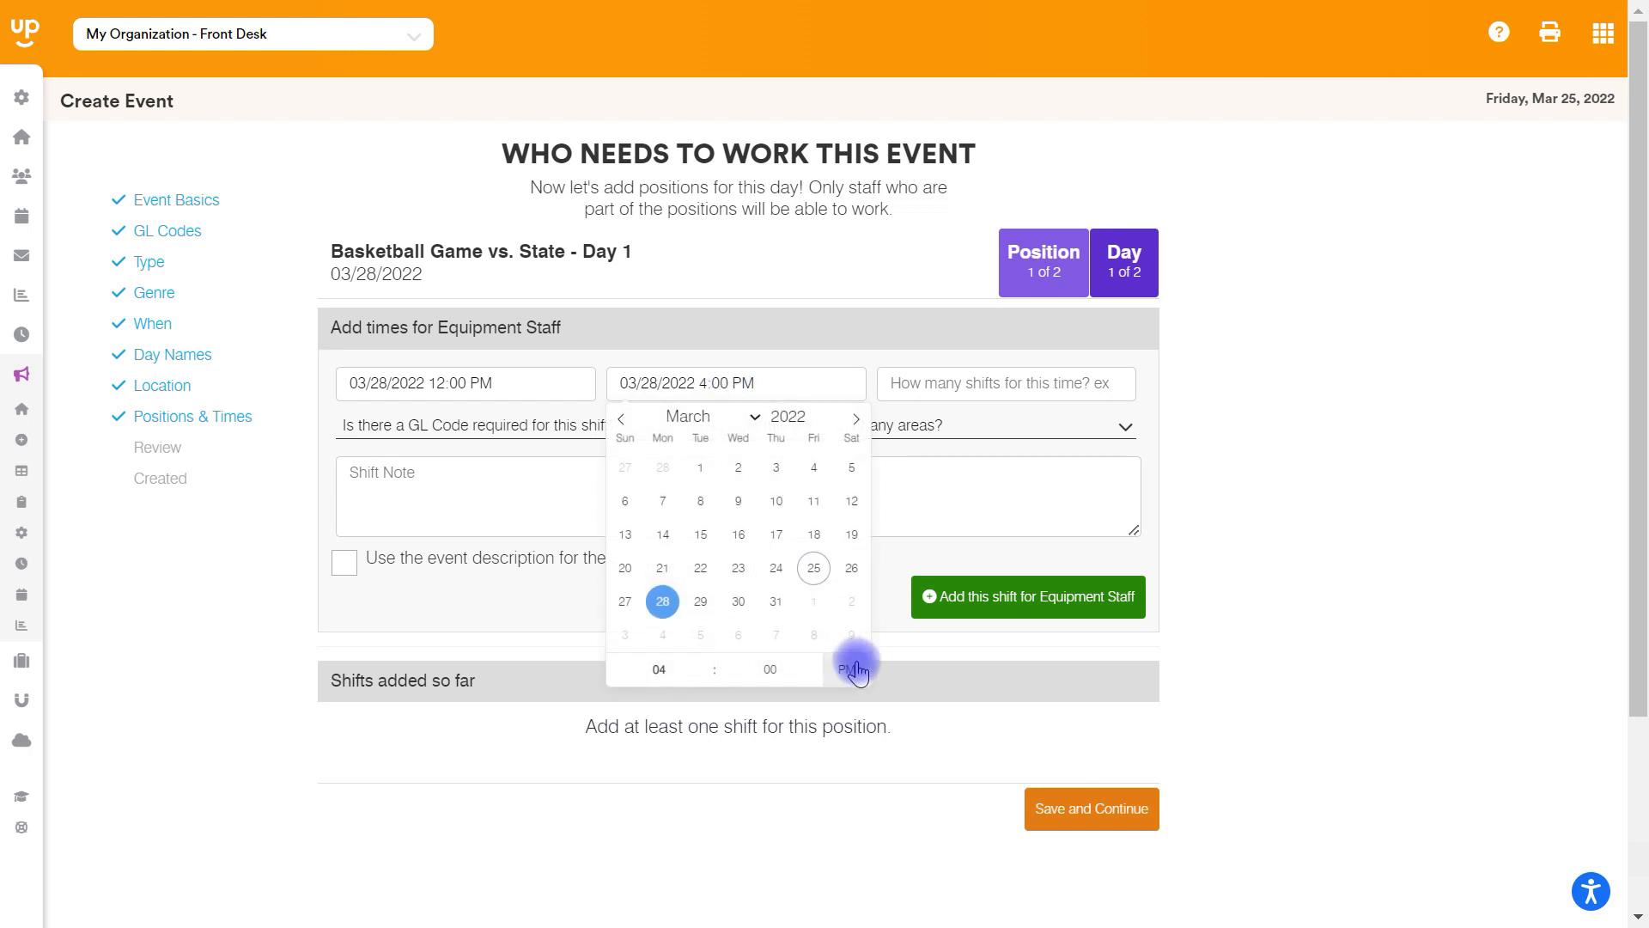
pyautogui.click(1196, 475)
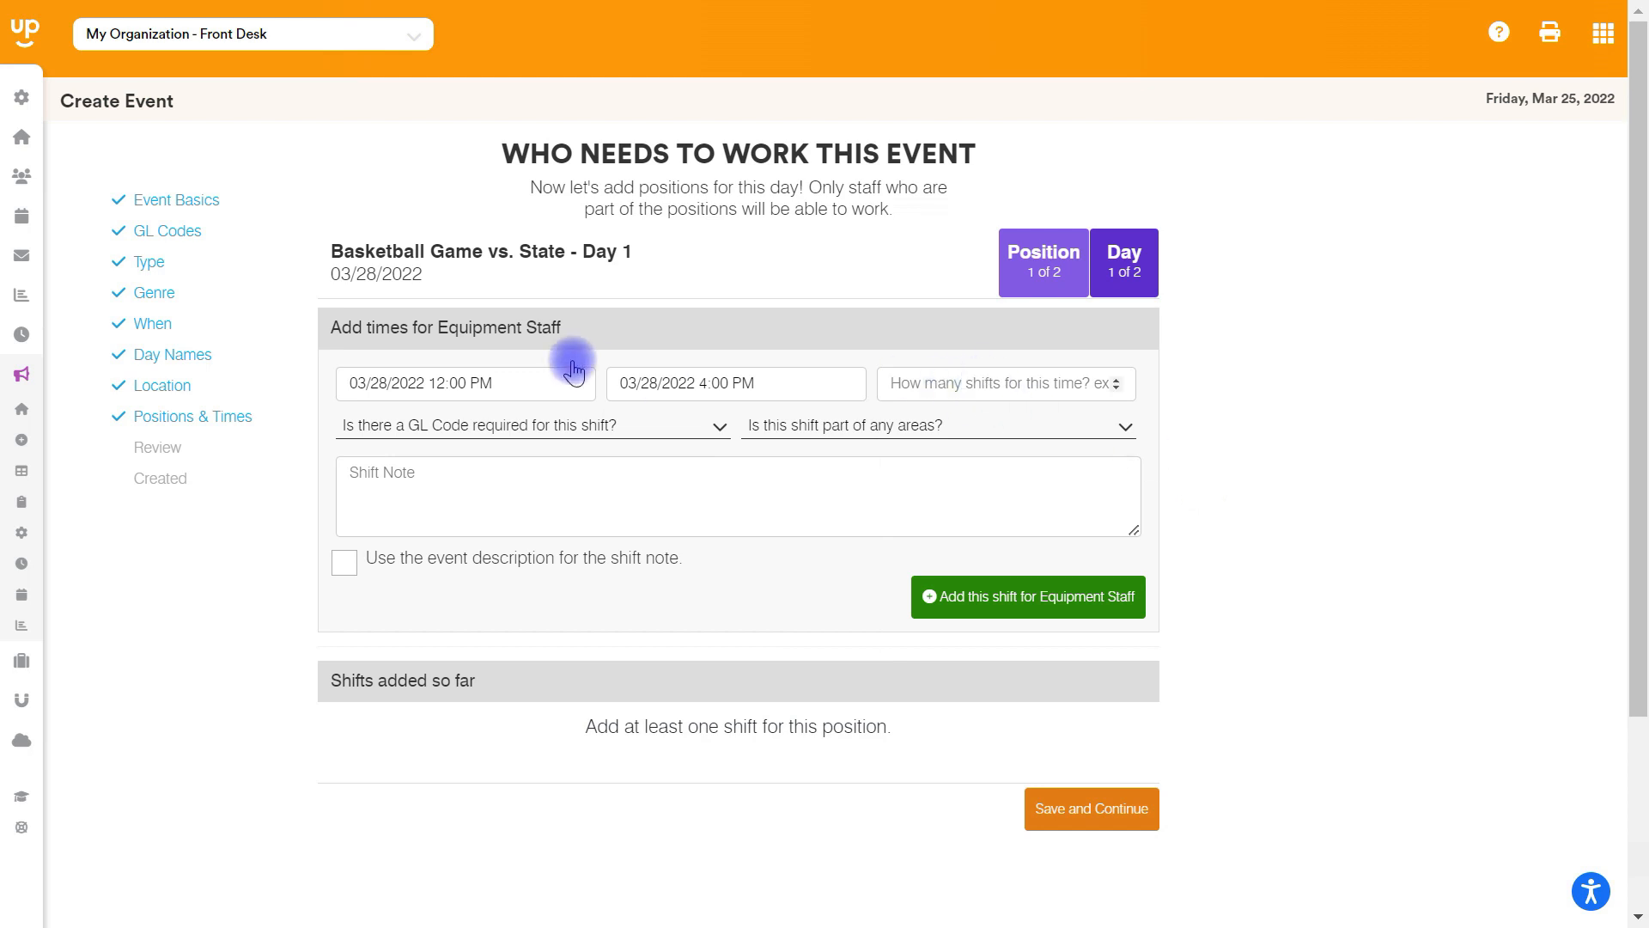
pyautogui.write('3')
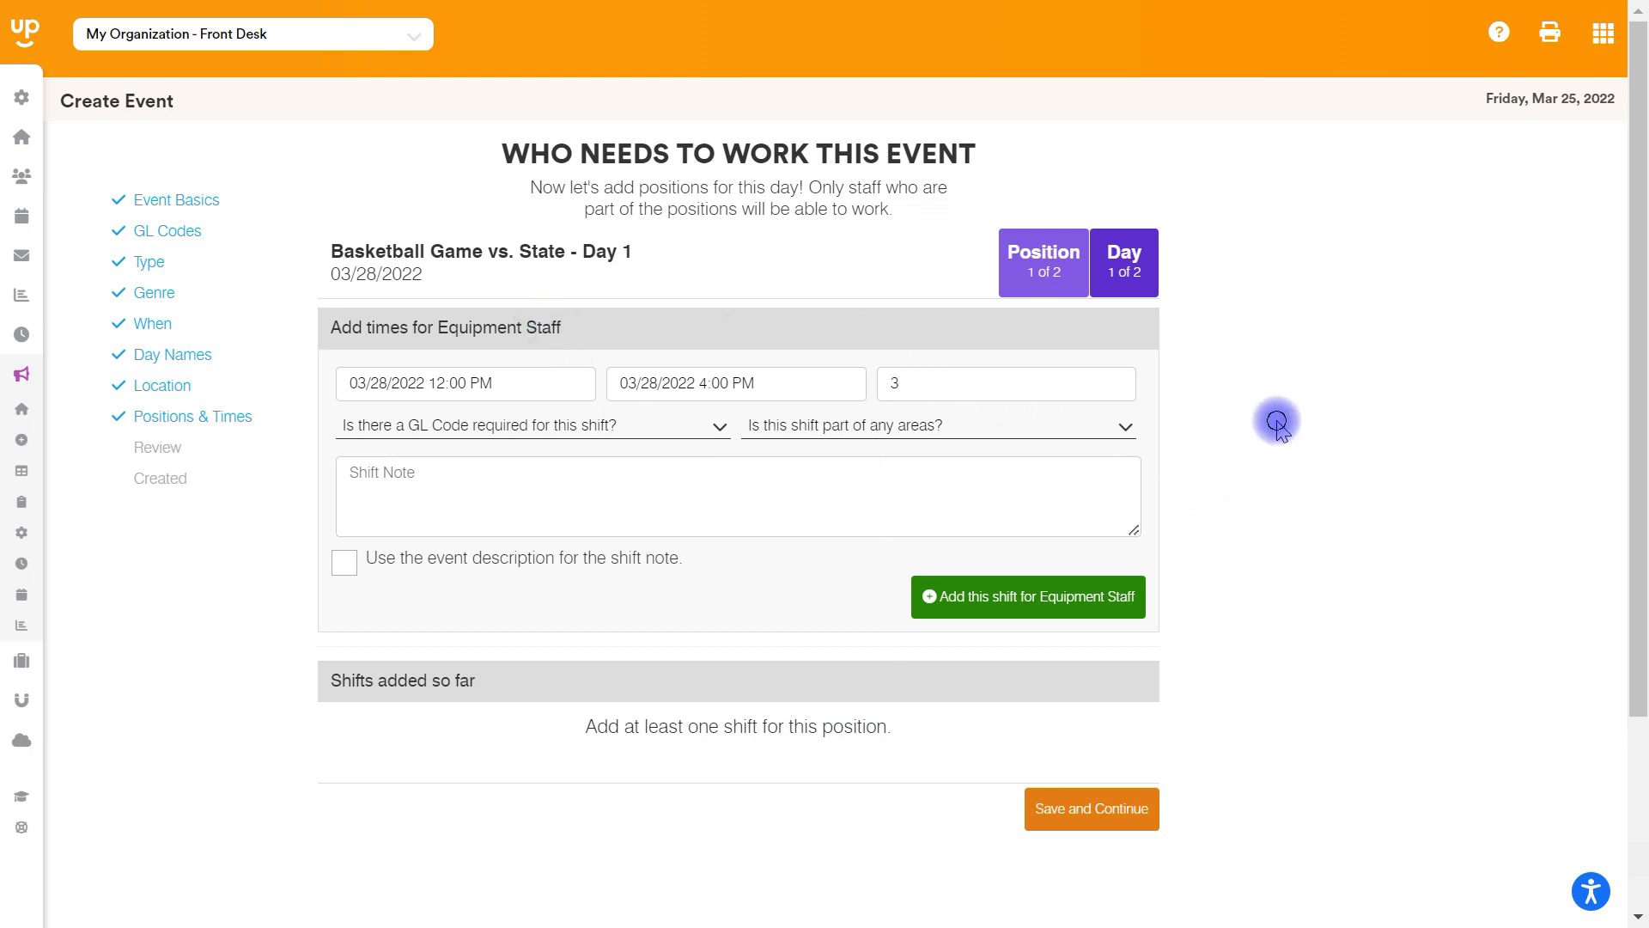
pyautogui.click(584, 430)
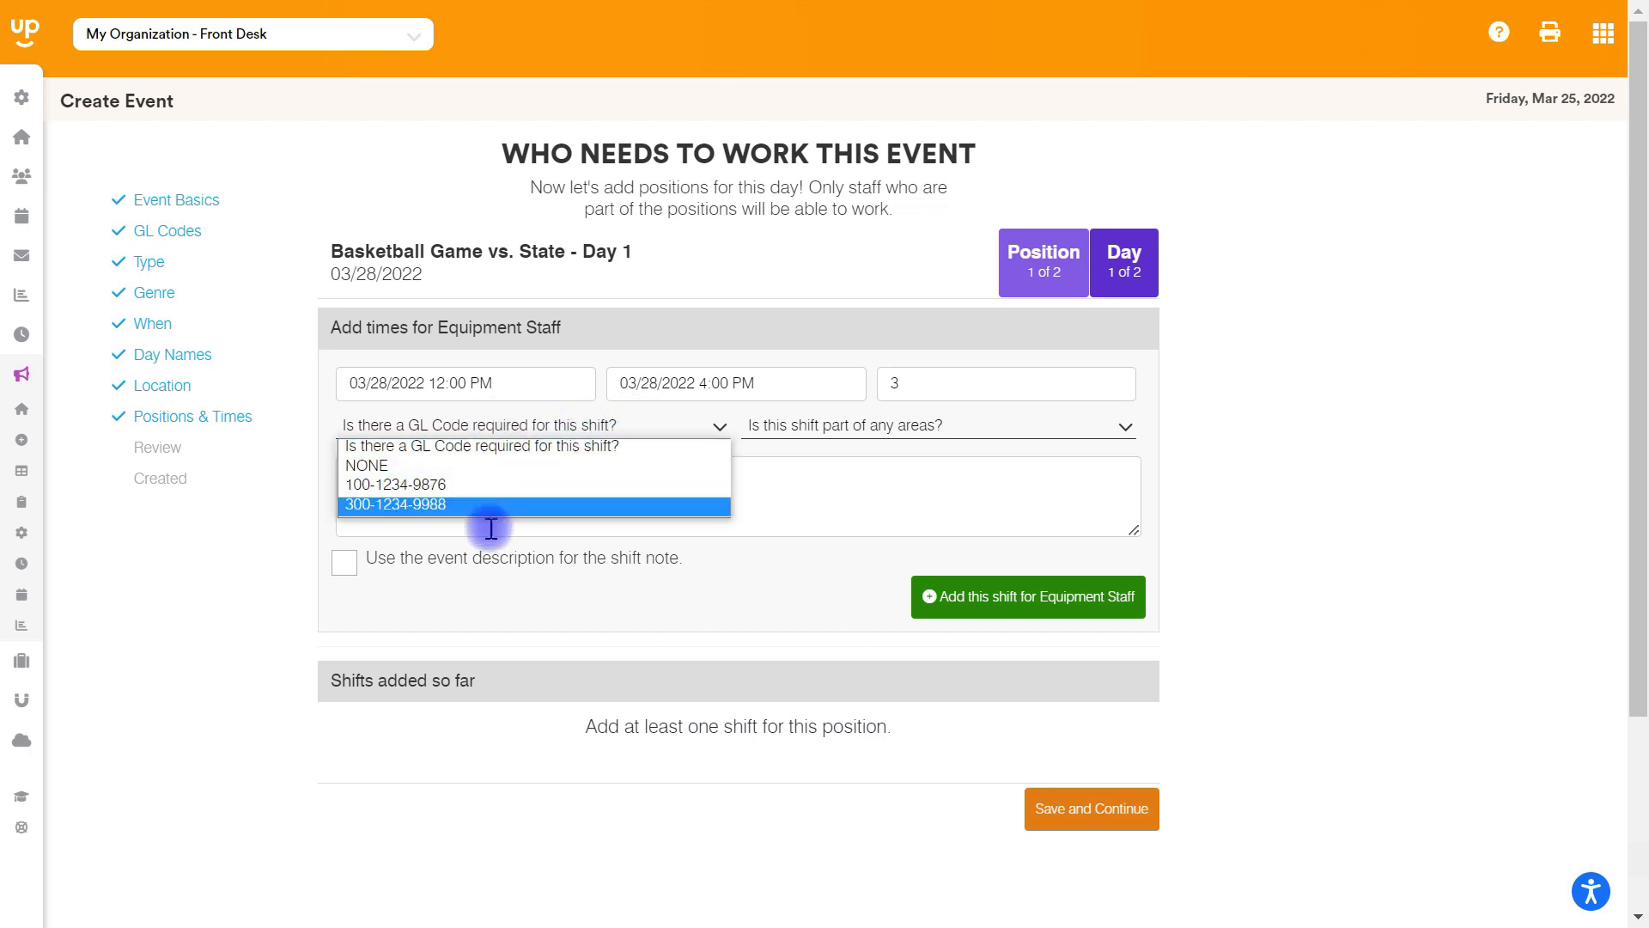
pyautogui.click(487, 485)
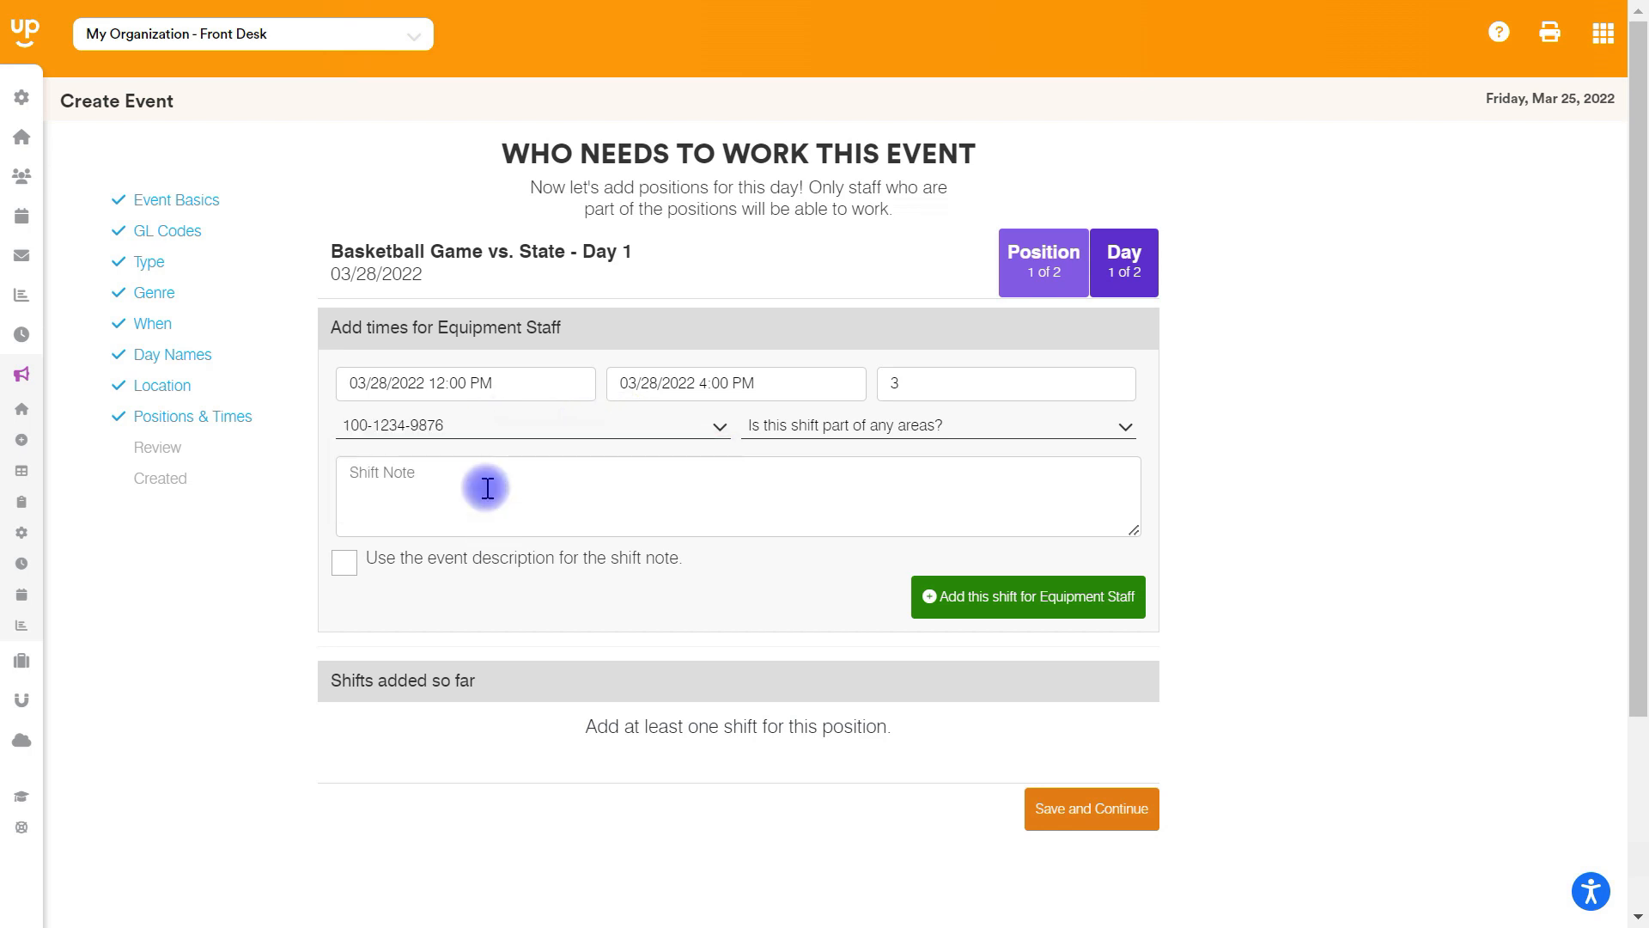
# Step: Examine the area choices for the Equipment Staff shift and where event settings are managed
pyautogui.click(903, 429)
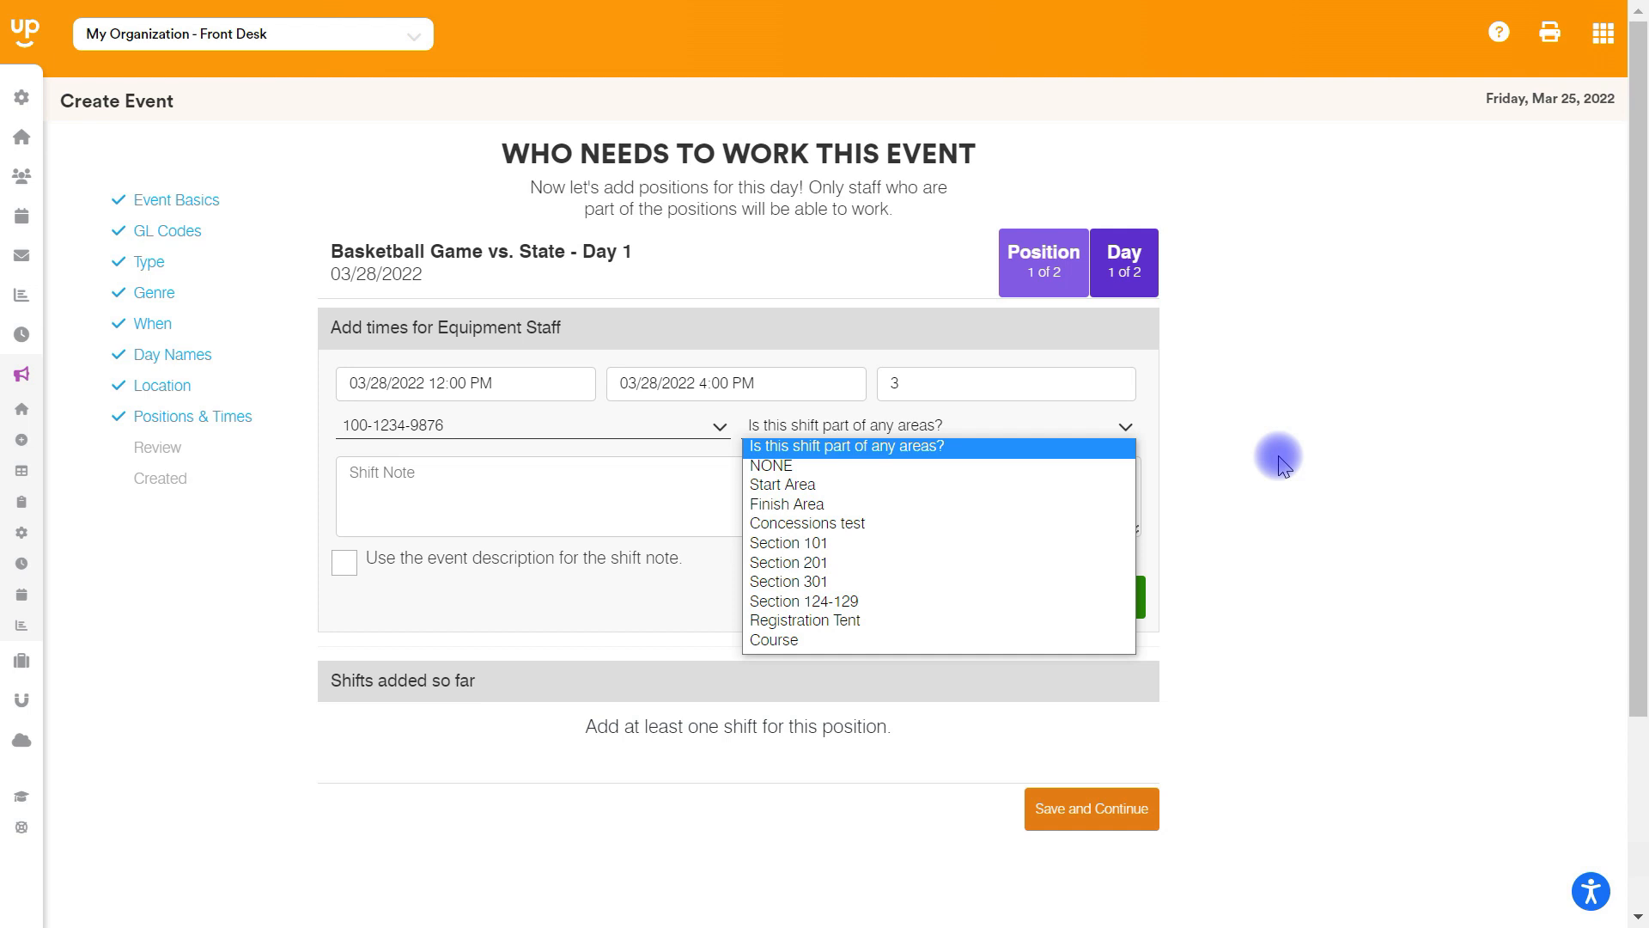
pyautogui.click(1314, 465)
pyautogui.click(986, 431)
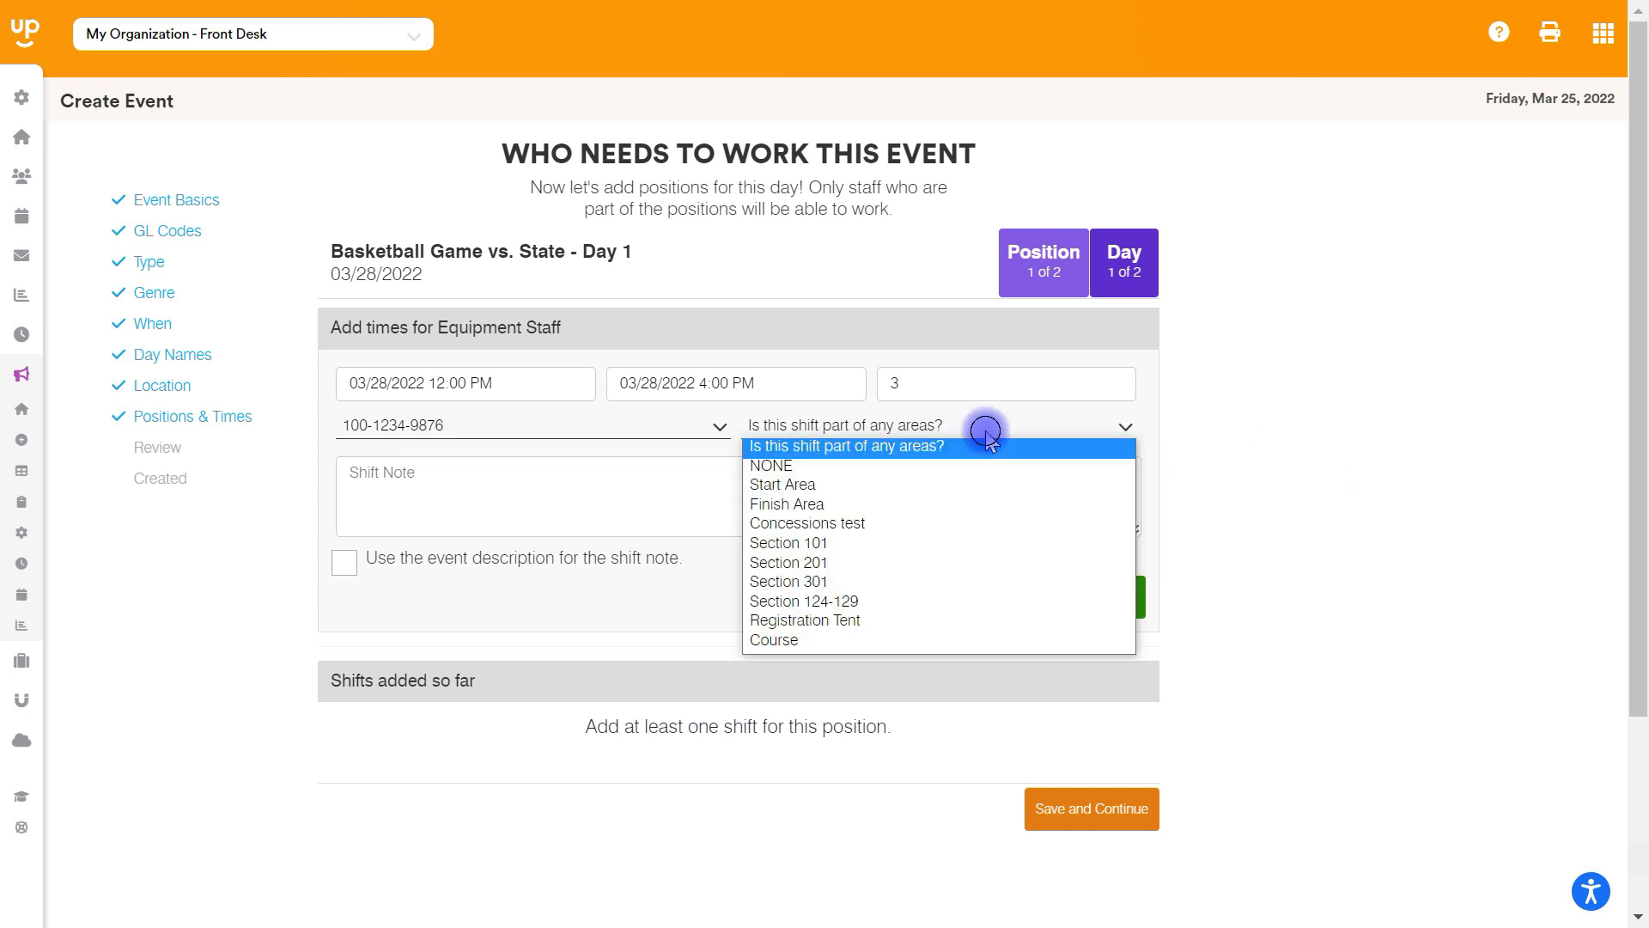
pyautogui.click(1254, 541)
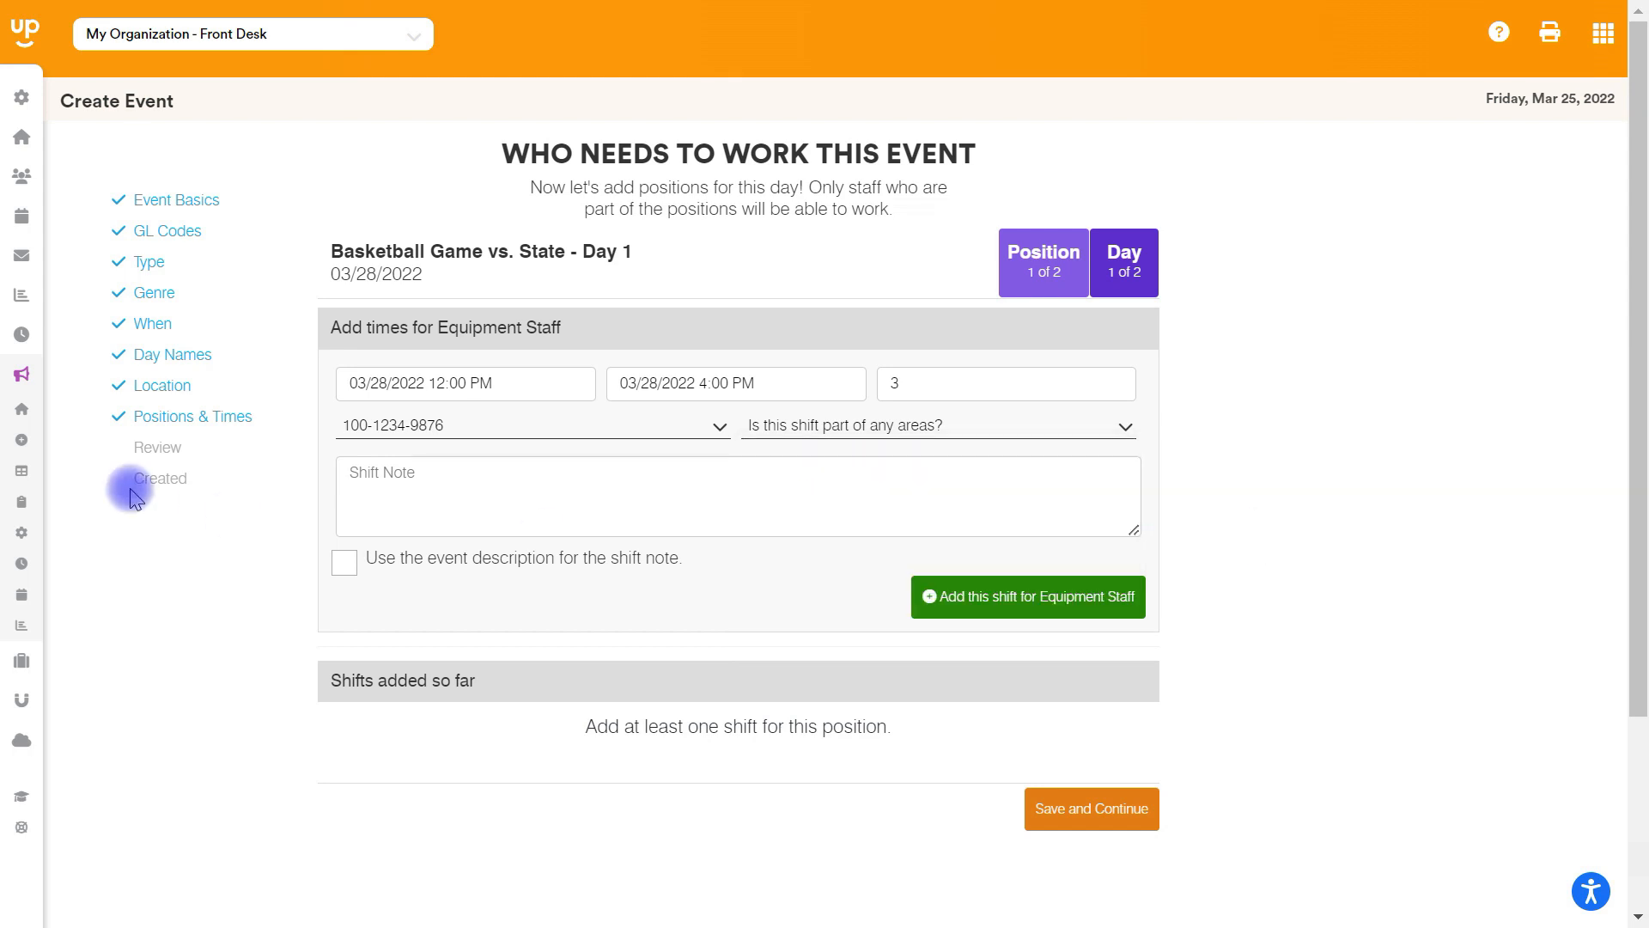
pyautogui.moveTo(17, 340)
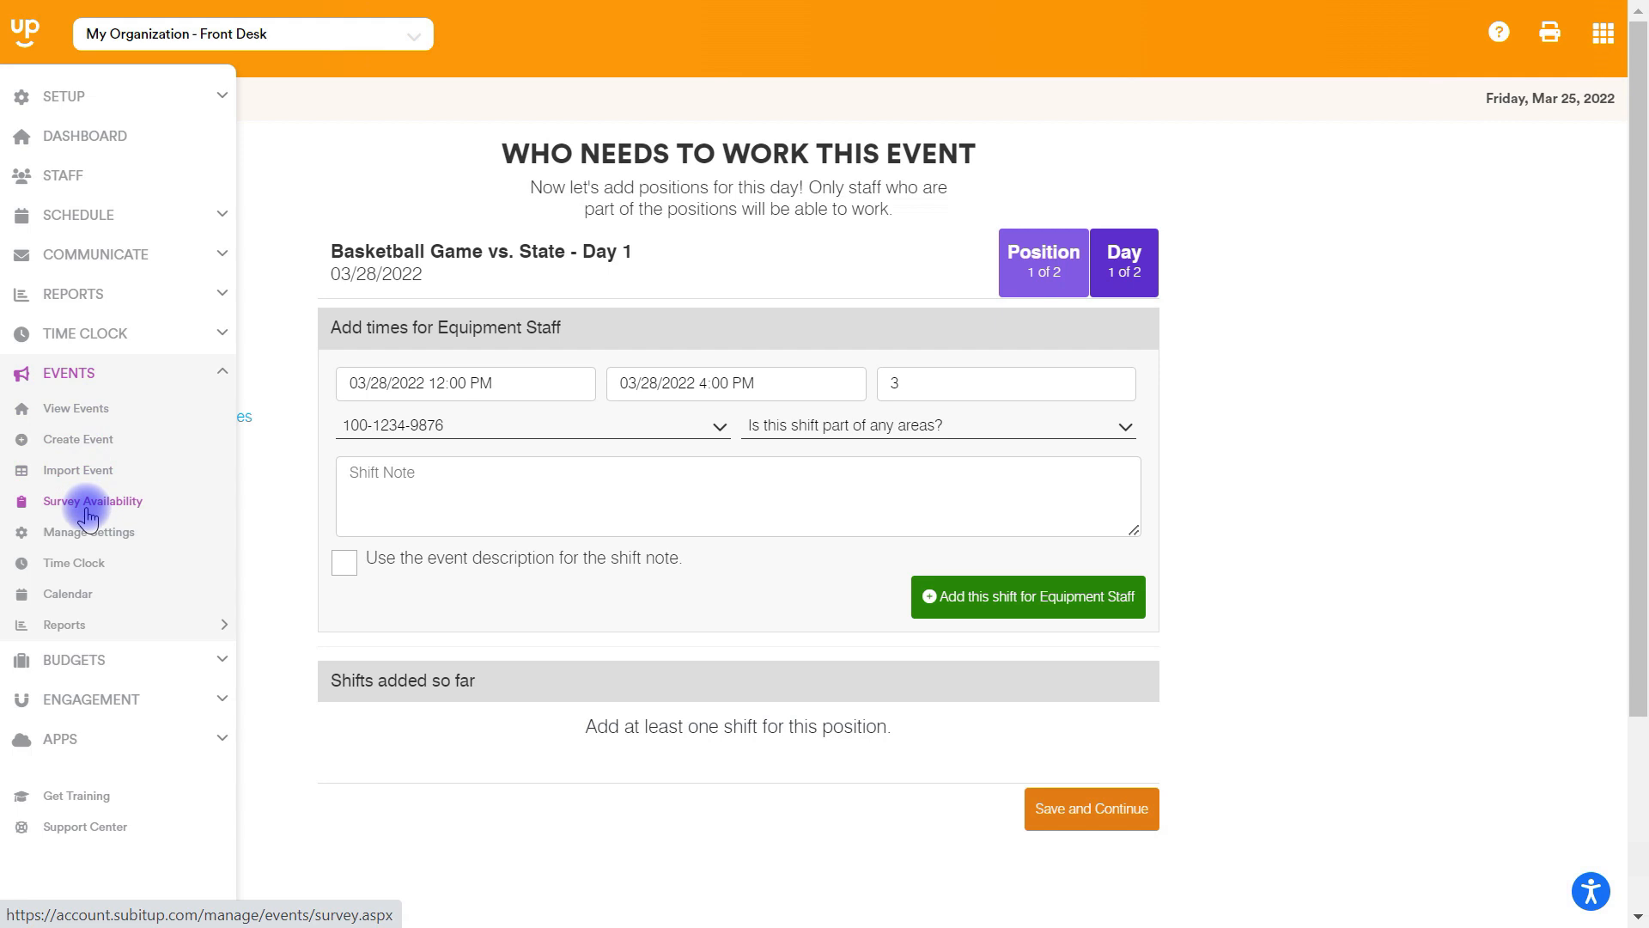
# Step: Use the event description as the shift note and add the shift for Equipment Staff
pyautogui.click(530, 504)
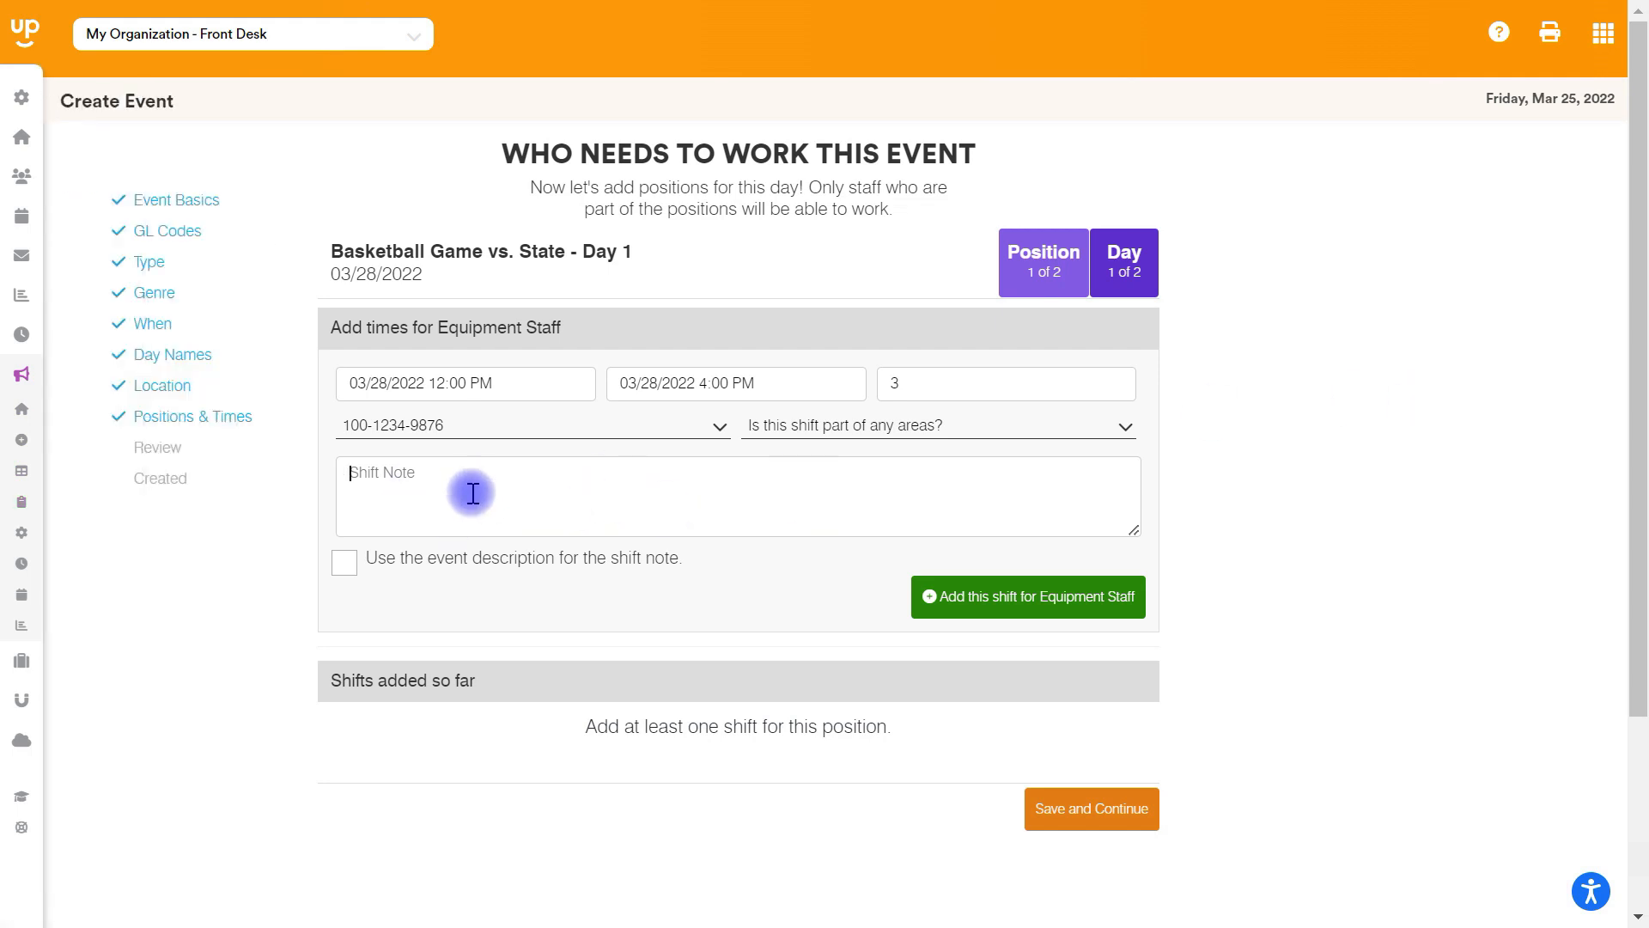
pyautogui.click(344, 563)
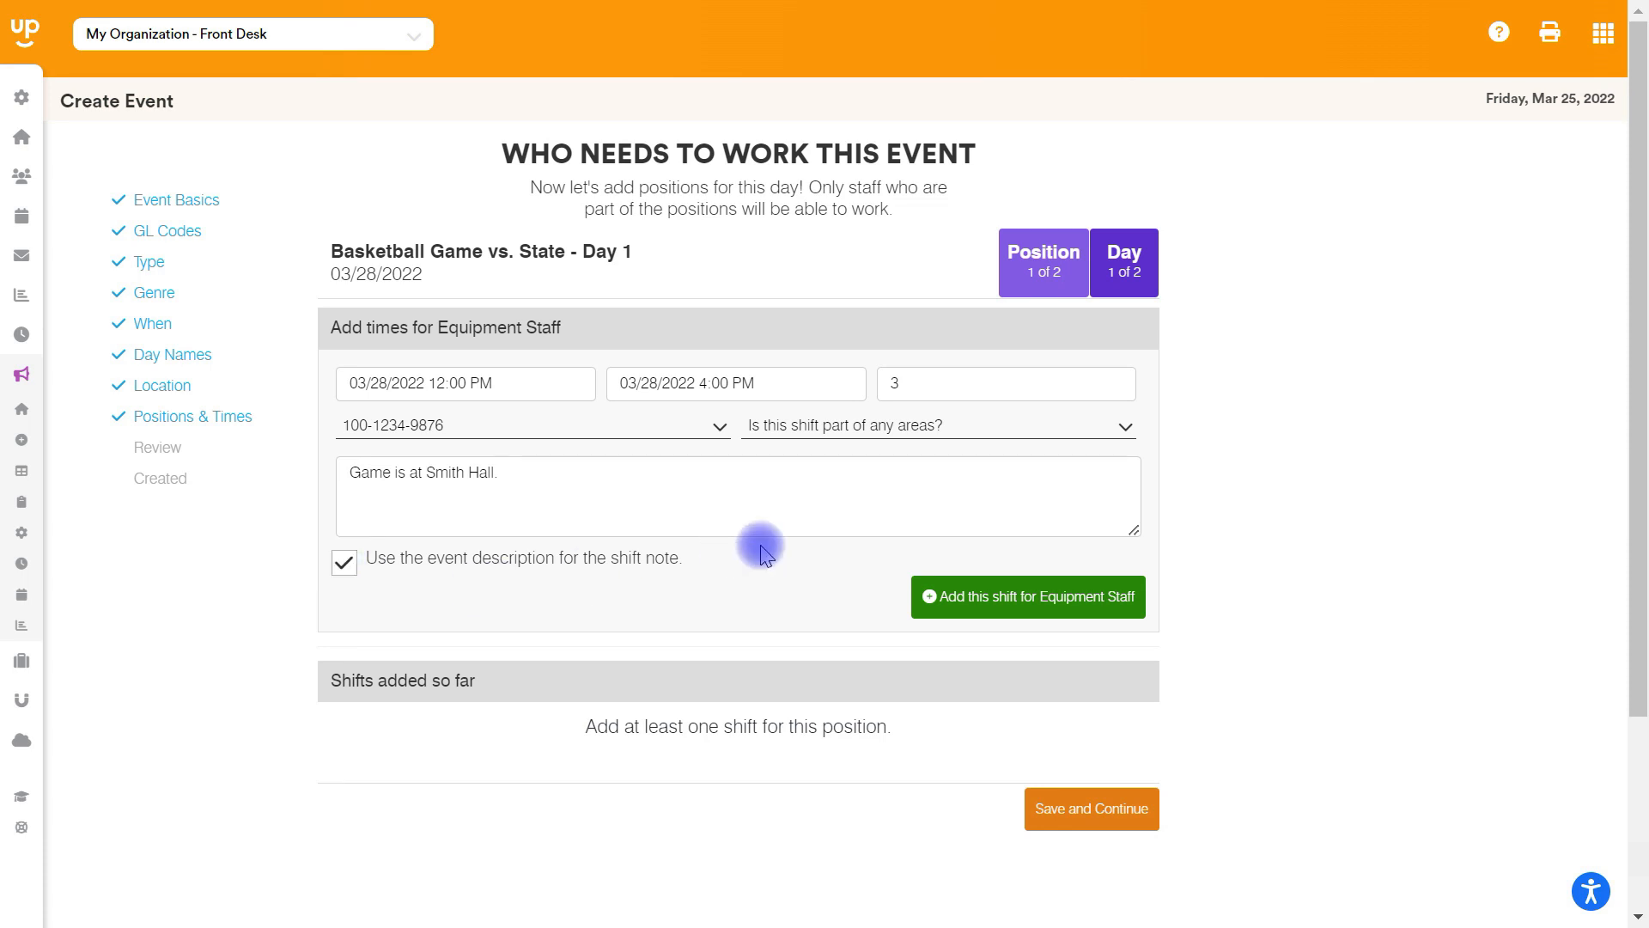
pyautogui.click(980, 601)
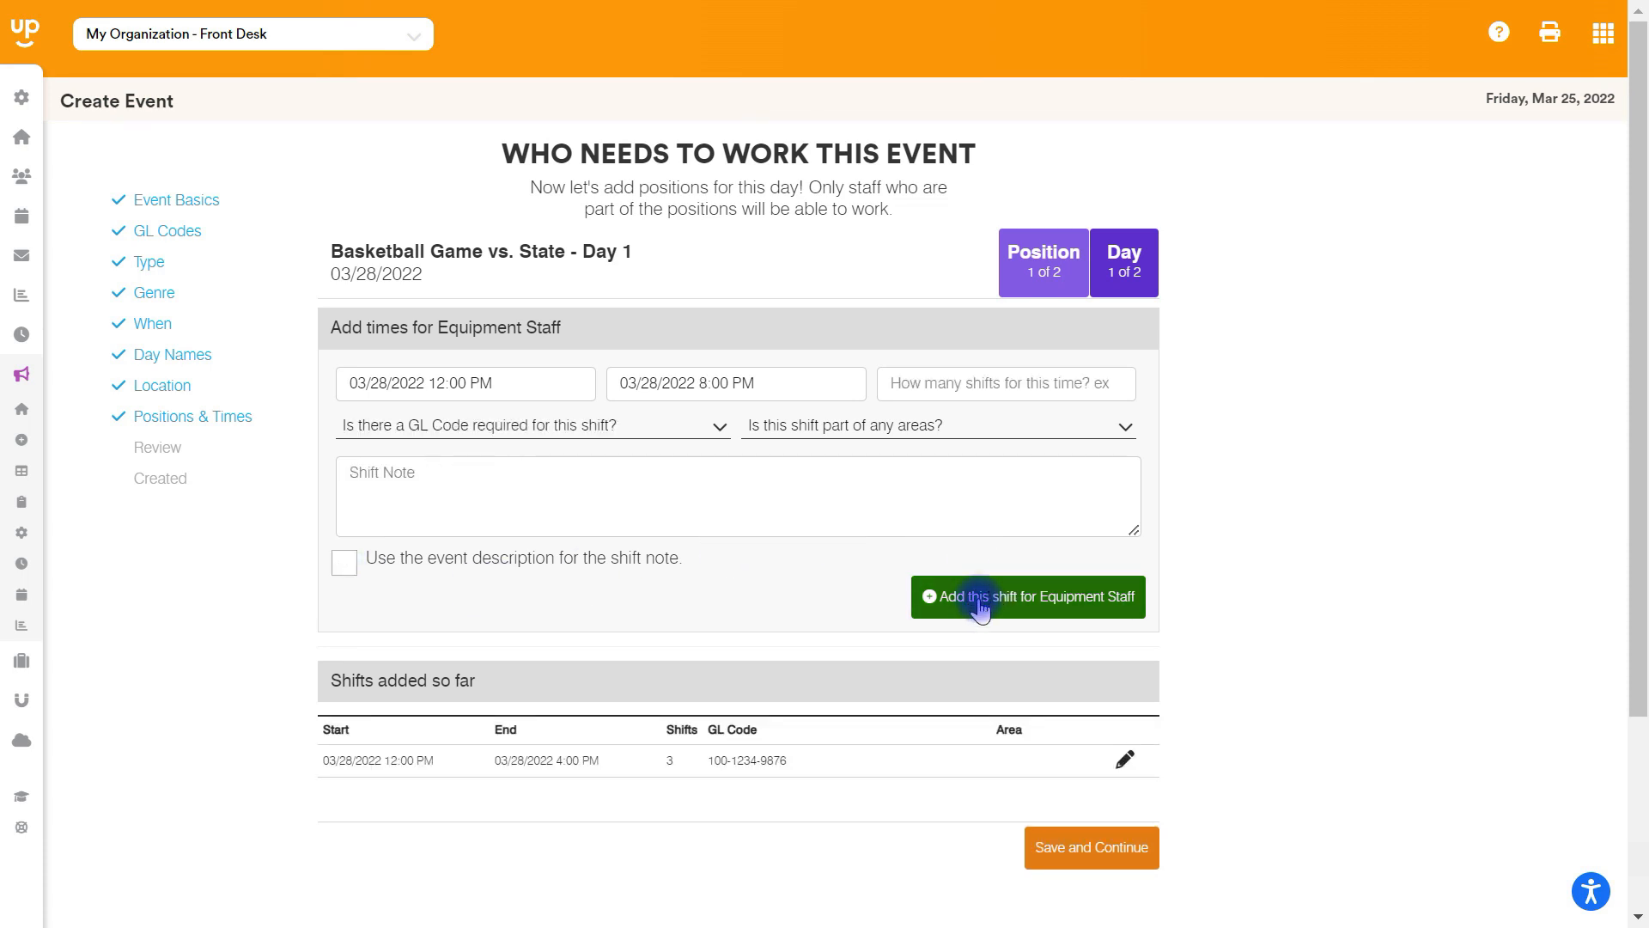
pyautogui.click(499, 384)
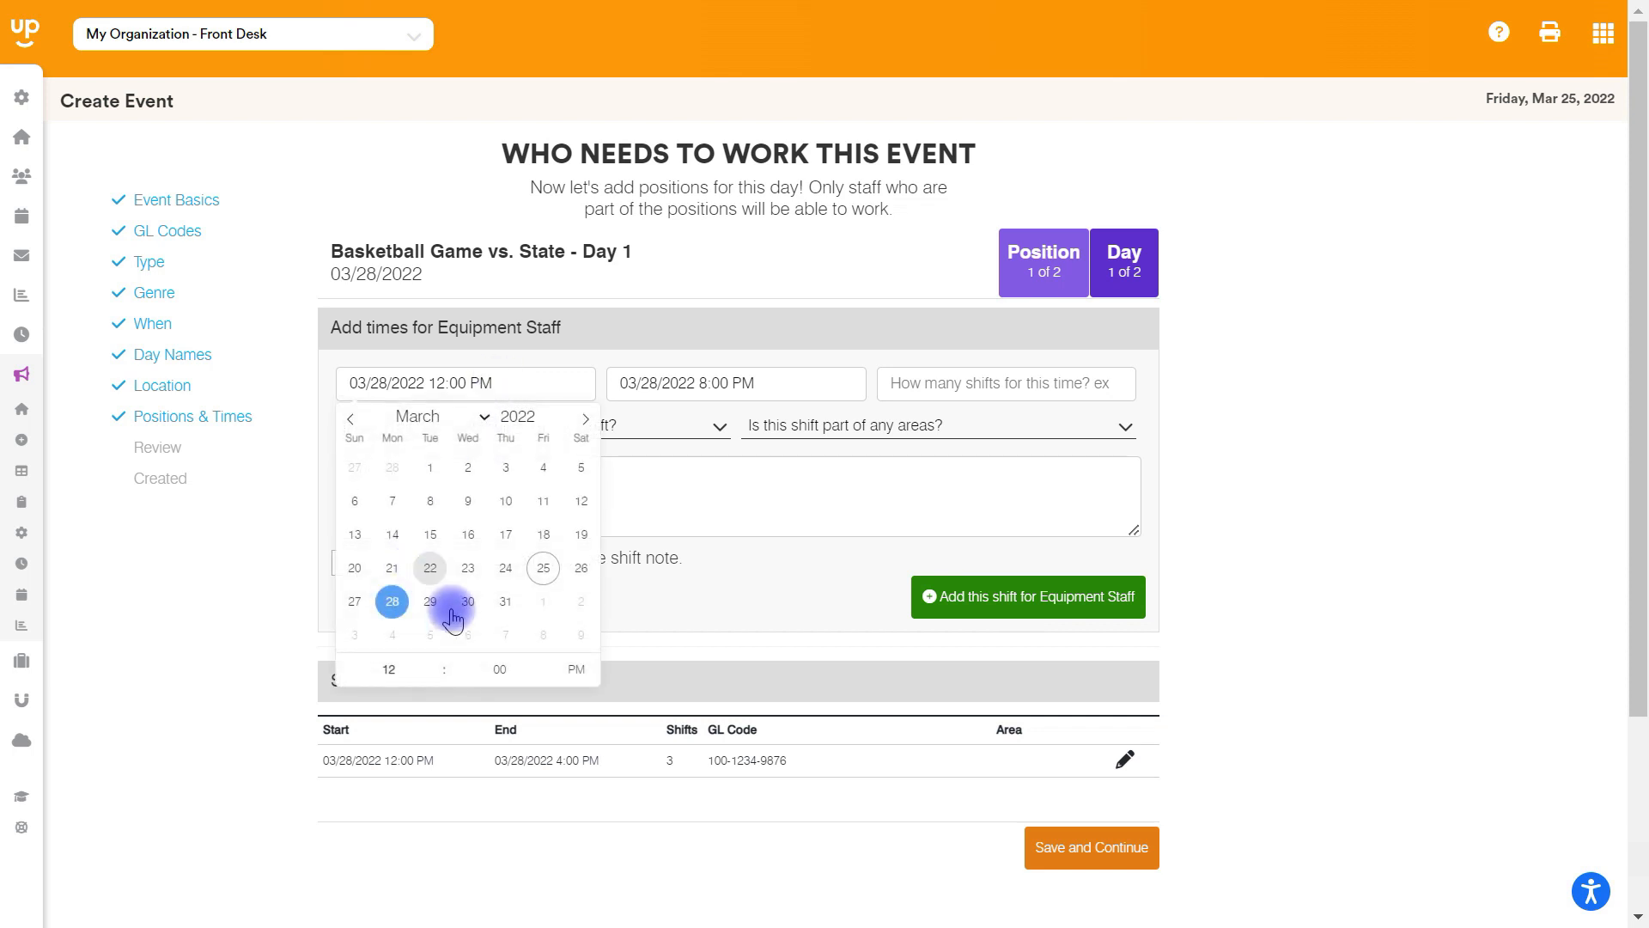
pyautogui.click(436, 660)
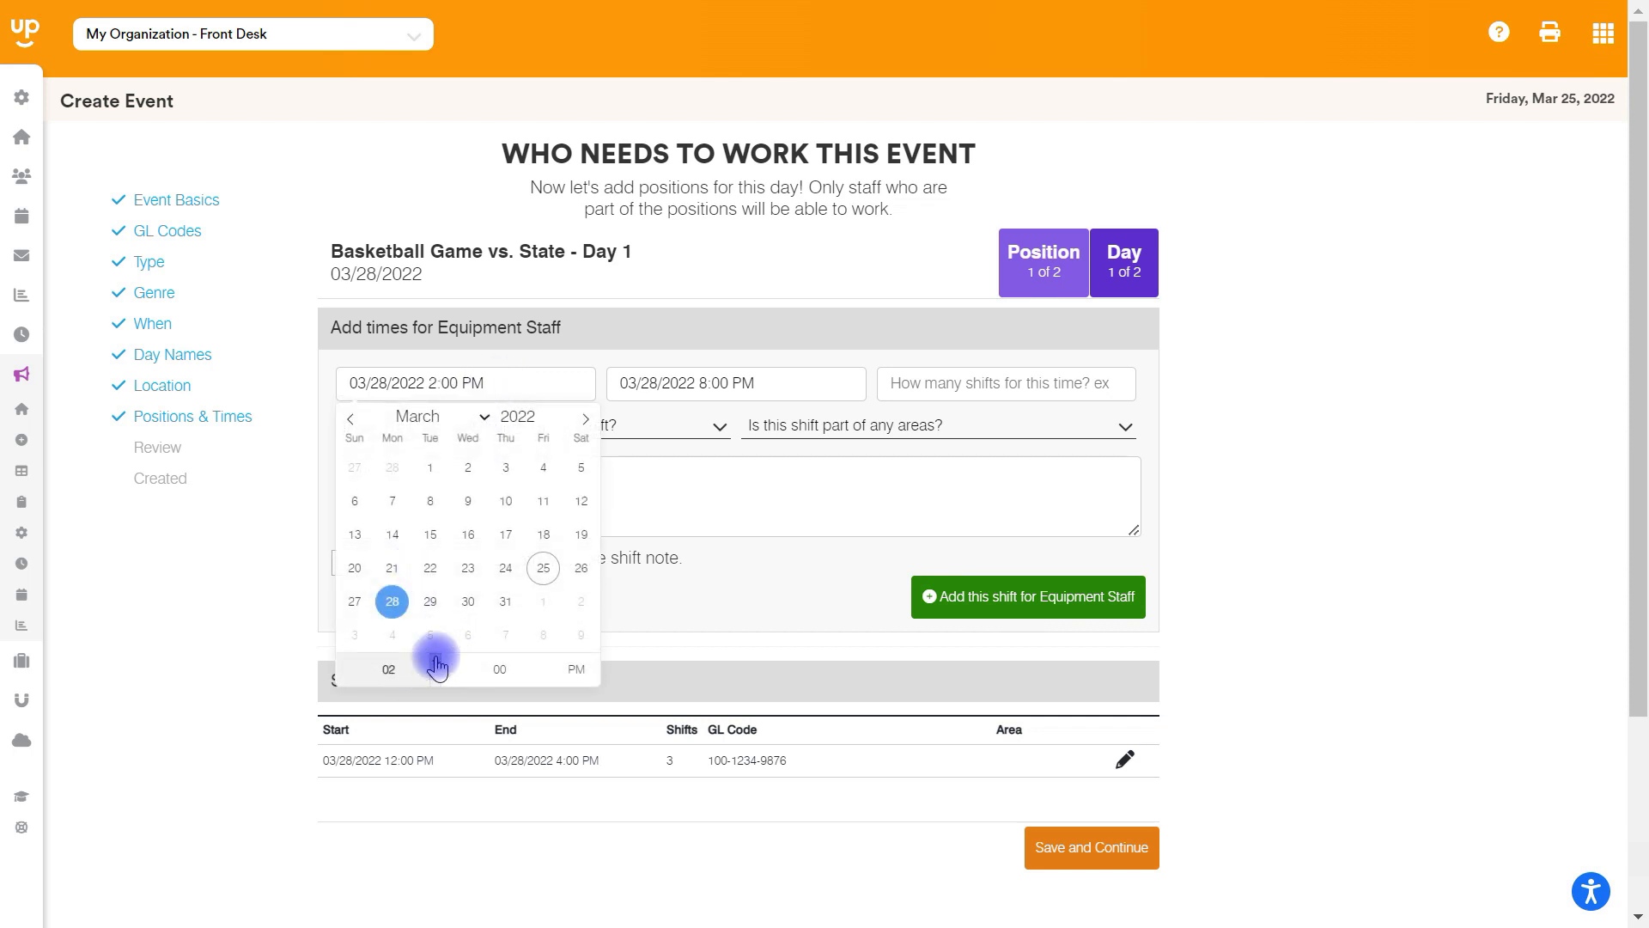
pyautogui.click(243, 544)
pyautogui.write('3')
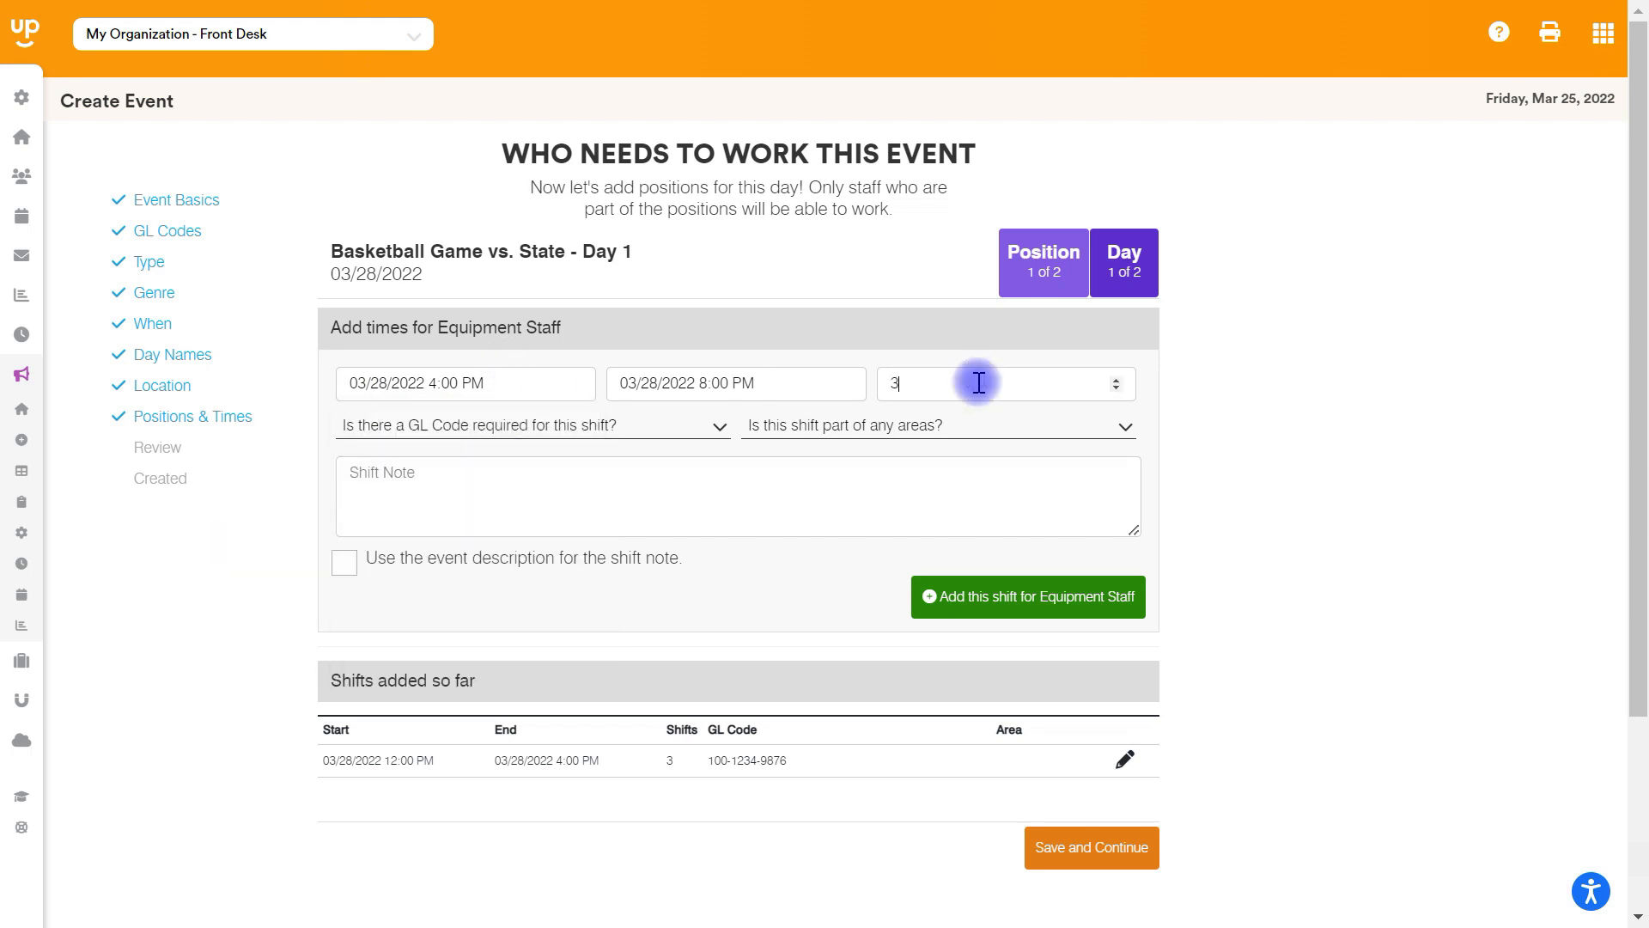
pyautogui.click(629, 427)
pyautogui.click(458, 488)
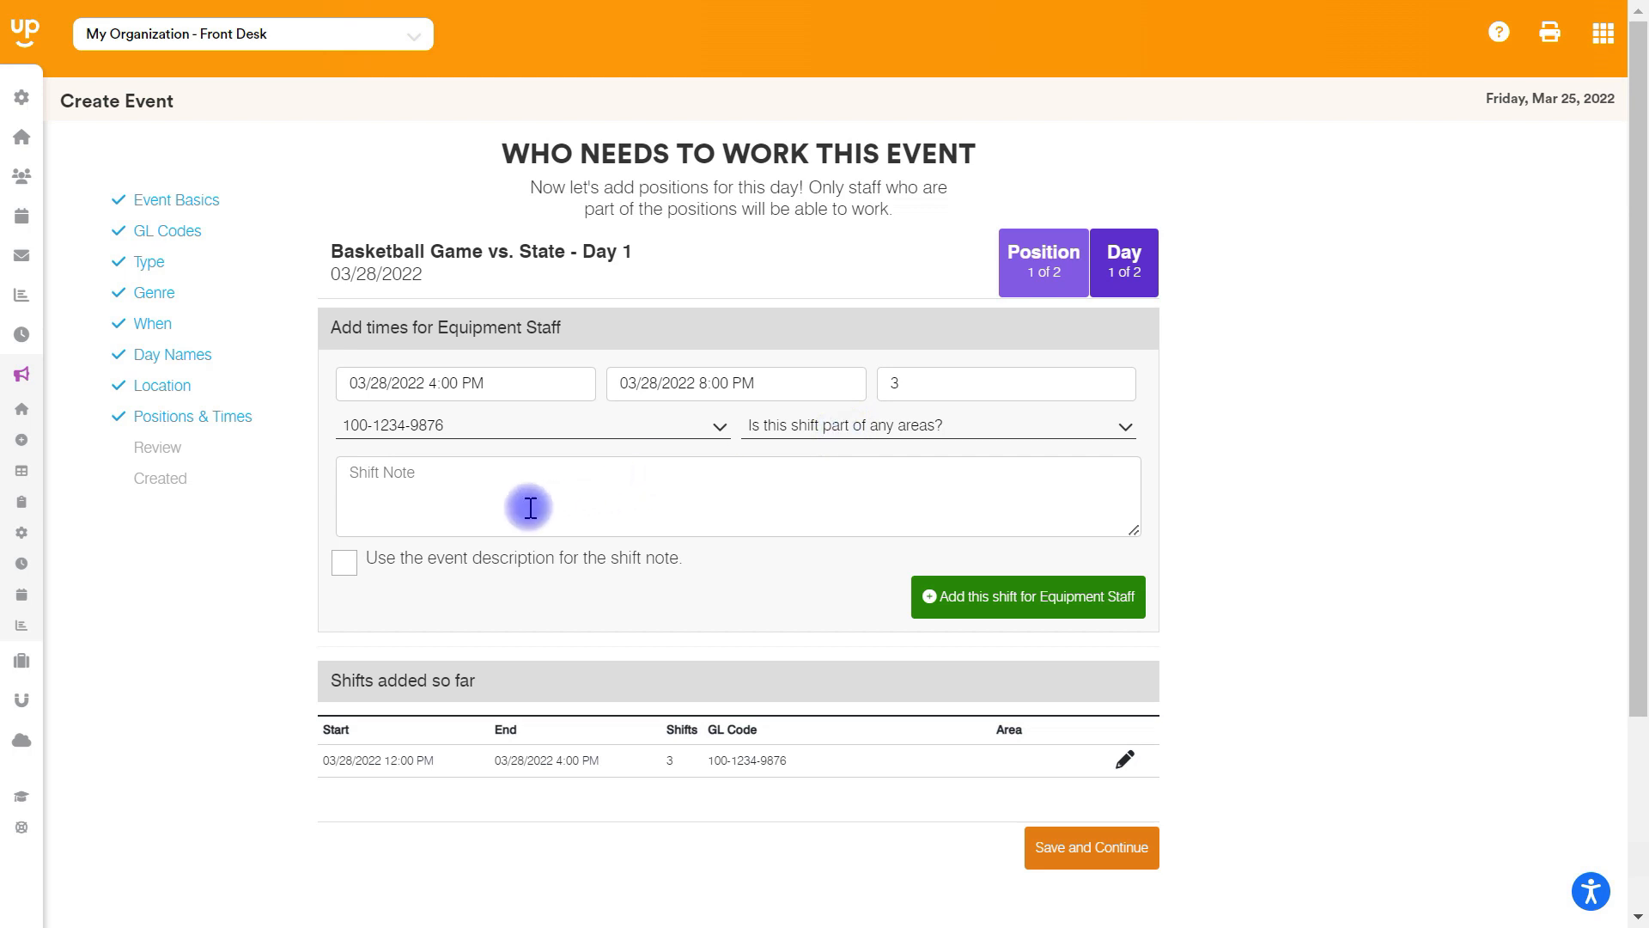
# Step: Enter a shift note beginning "Please close the", add the second Equipment Staff shift, and save to continue to Front Desk
pyautogui.click(475, 490)
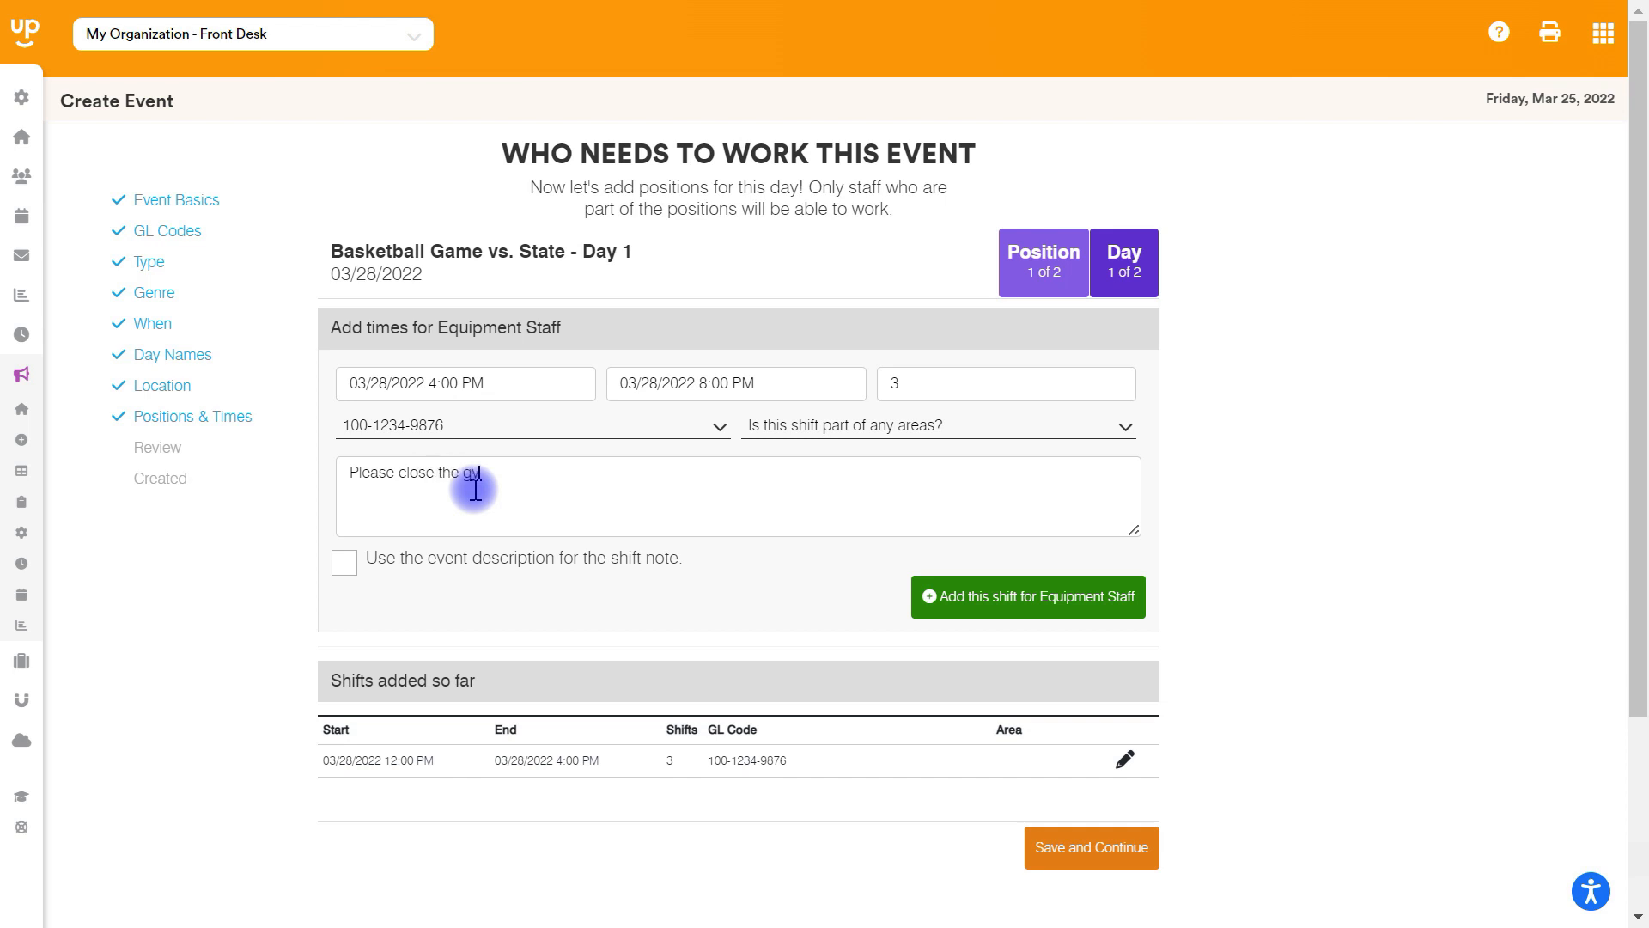
pyautogui.click(975, 597)
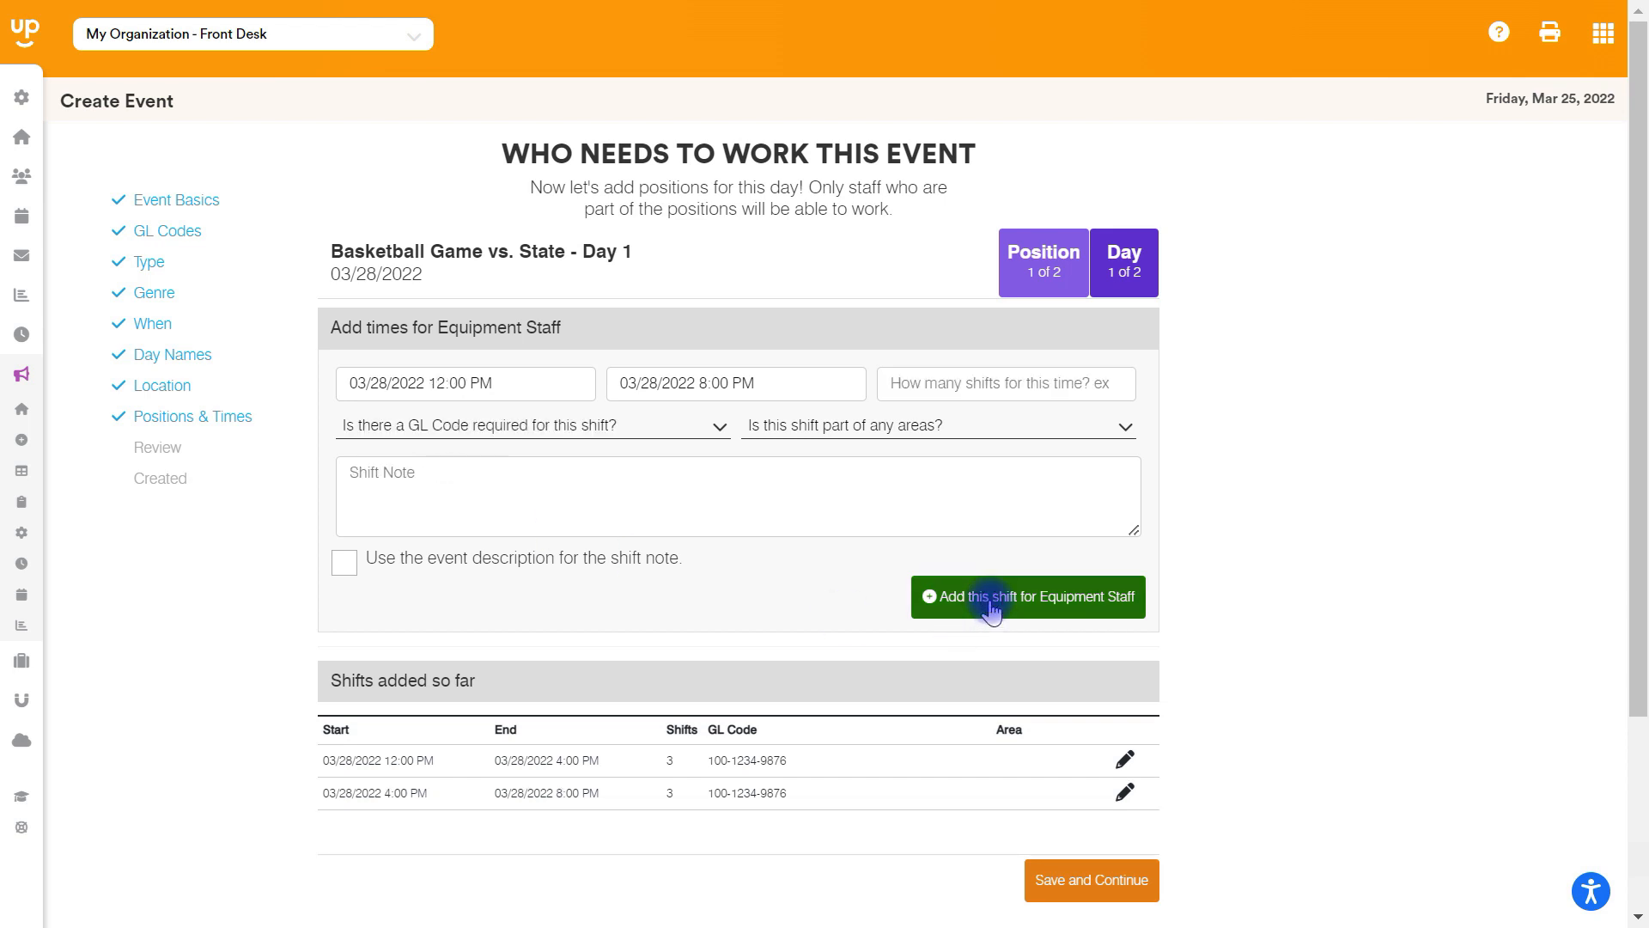
pyautogui.scroll(-2, 1638, 545)
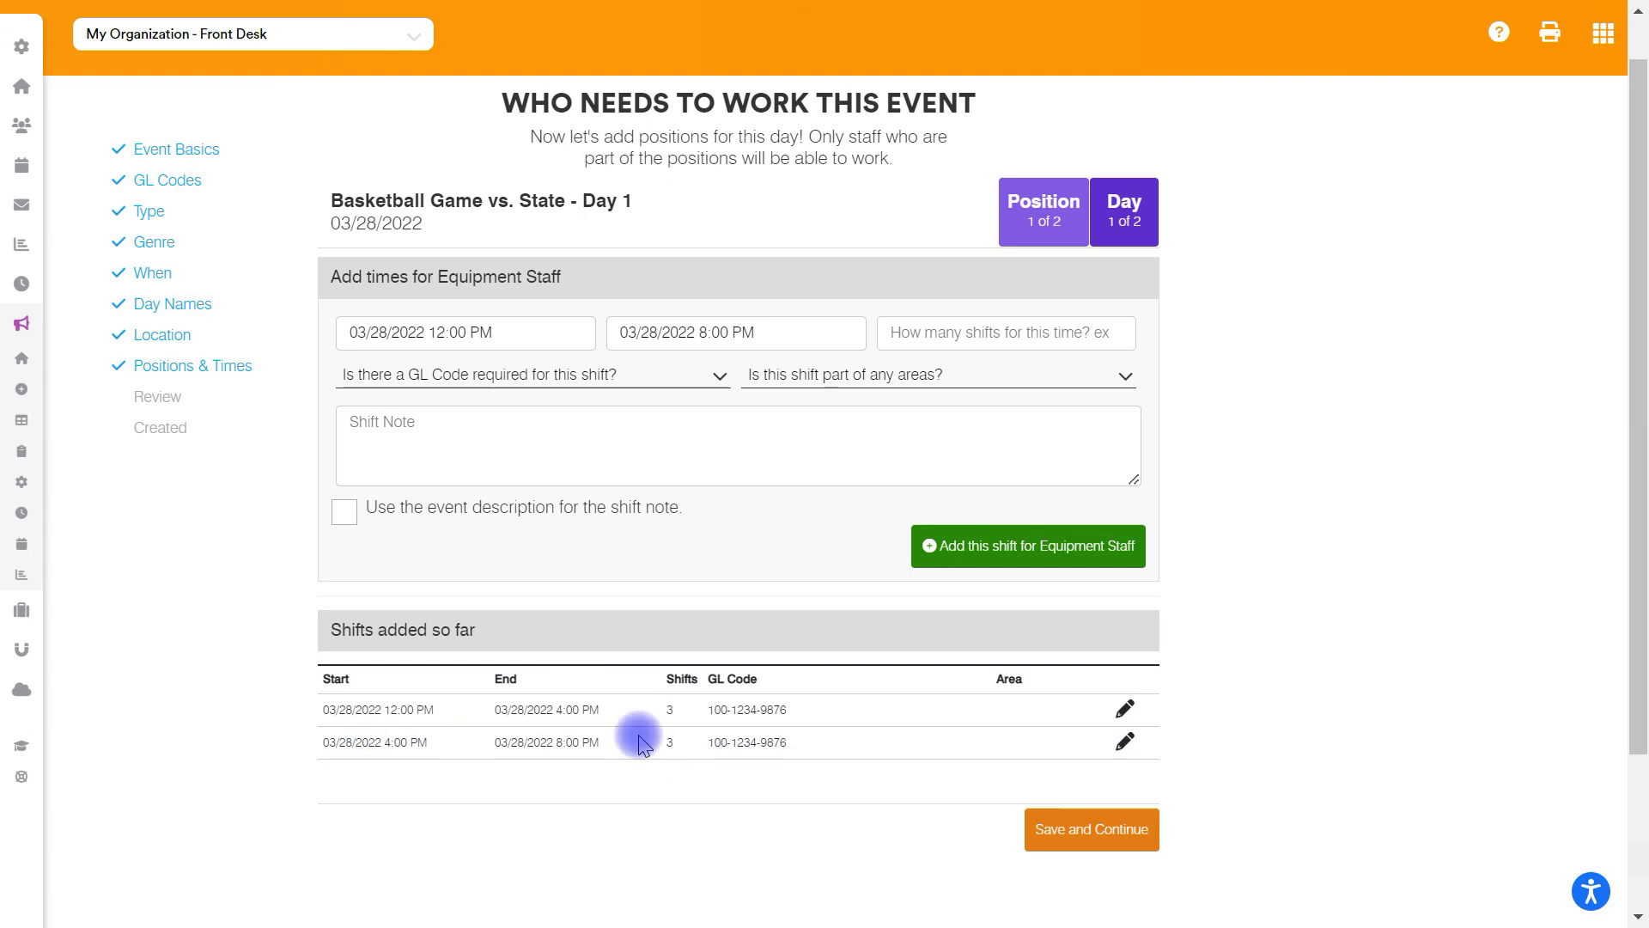
pyautogui.click(1093, 834)
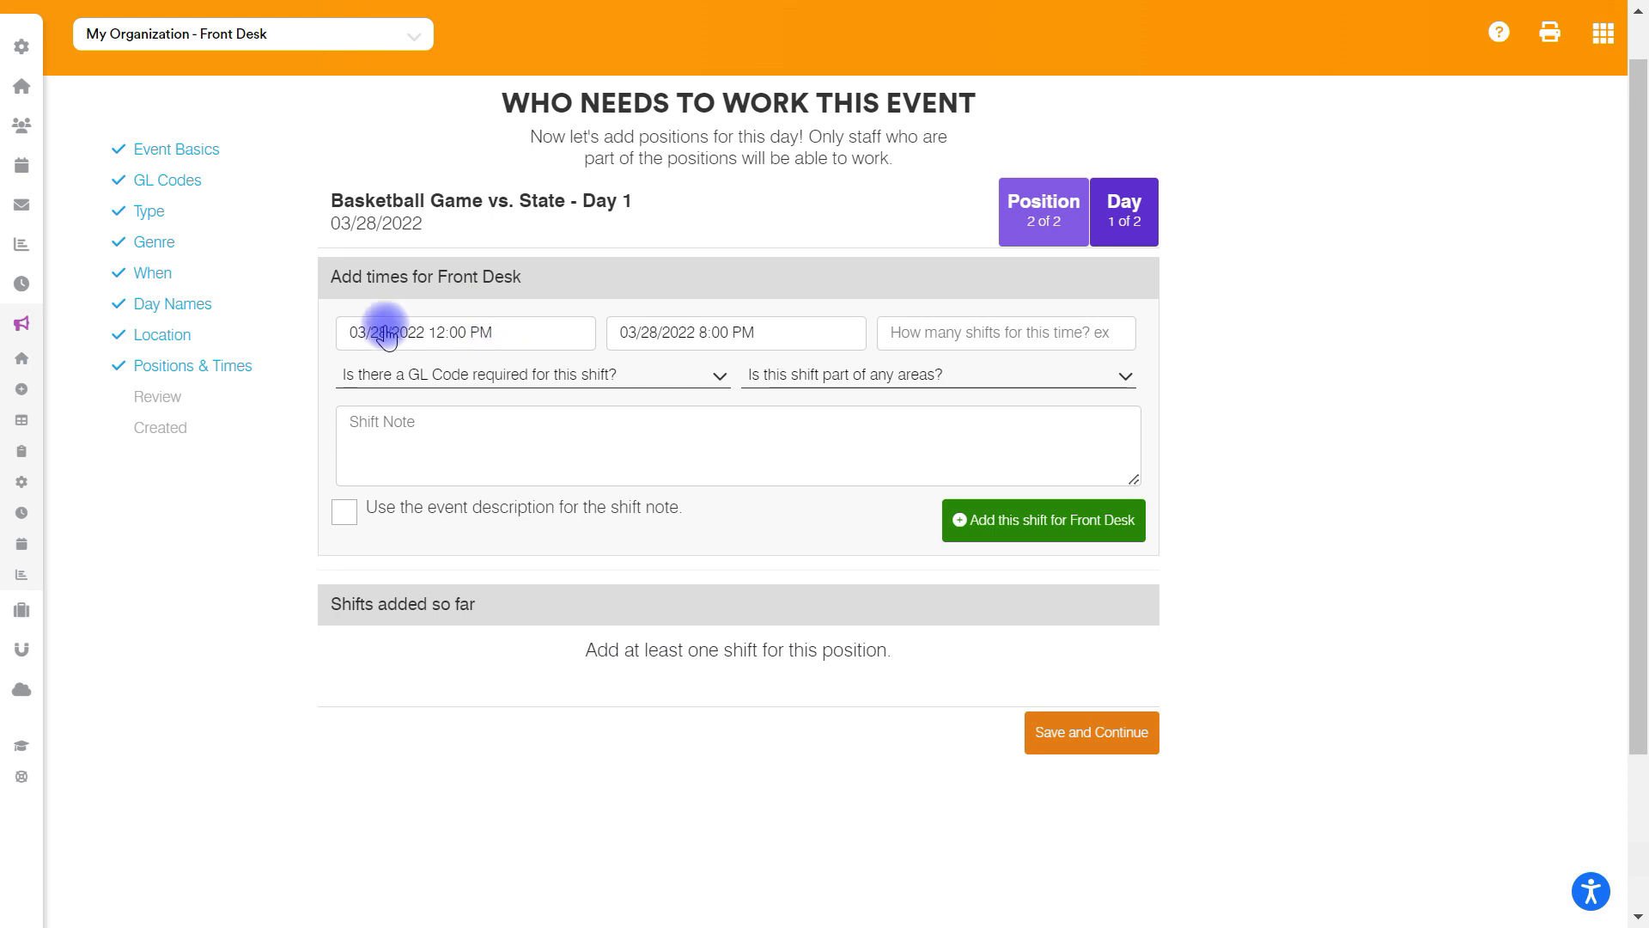
pyautogui.click(969, 331)
pyautogui.write('5')
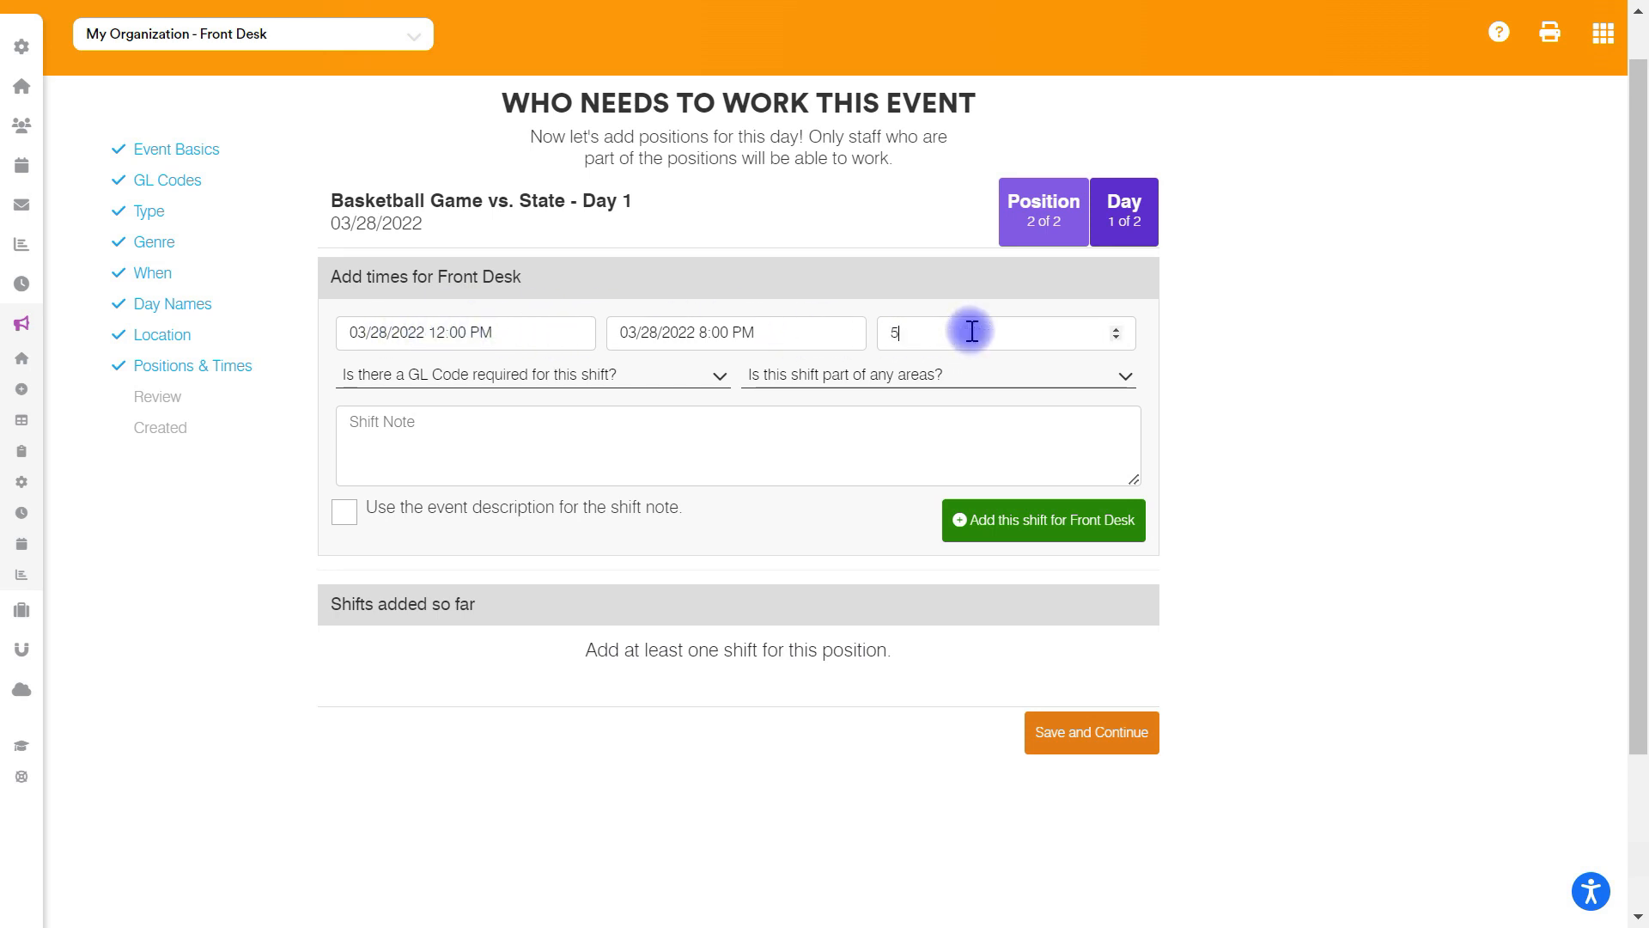
pyautogui.click(717, 380)
pyautogui.click(472, 439)
pyautogui.click(344, 511)
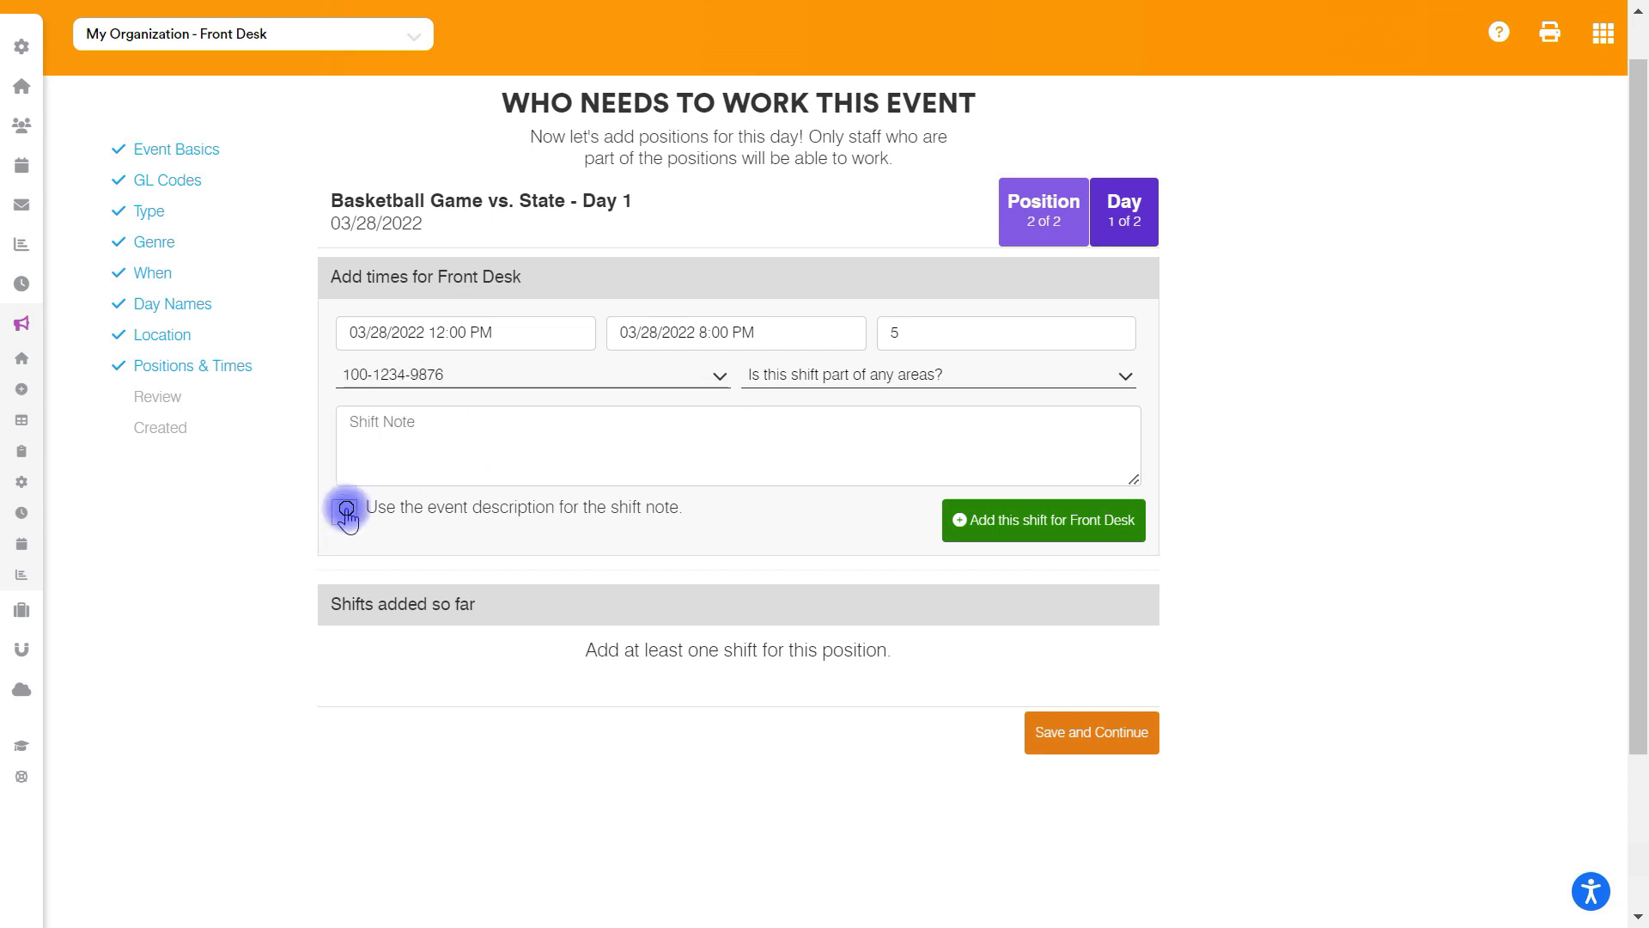
pyautogui.click(1032, 529)
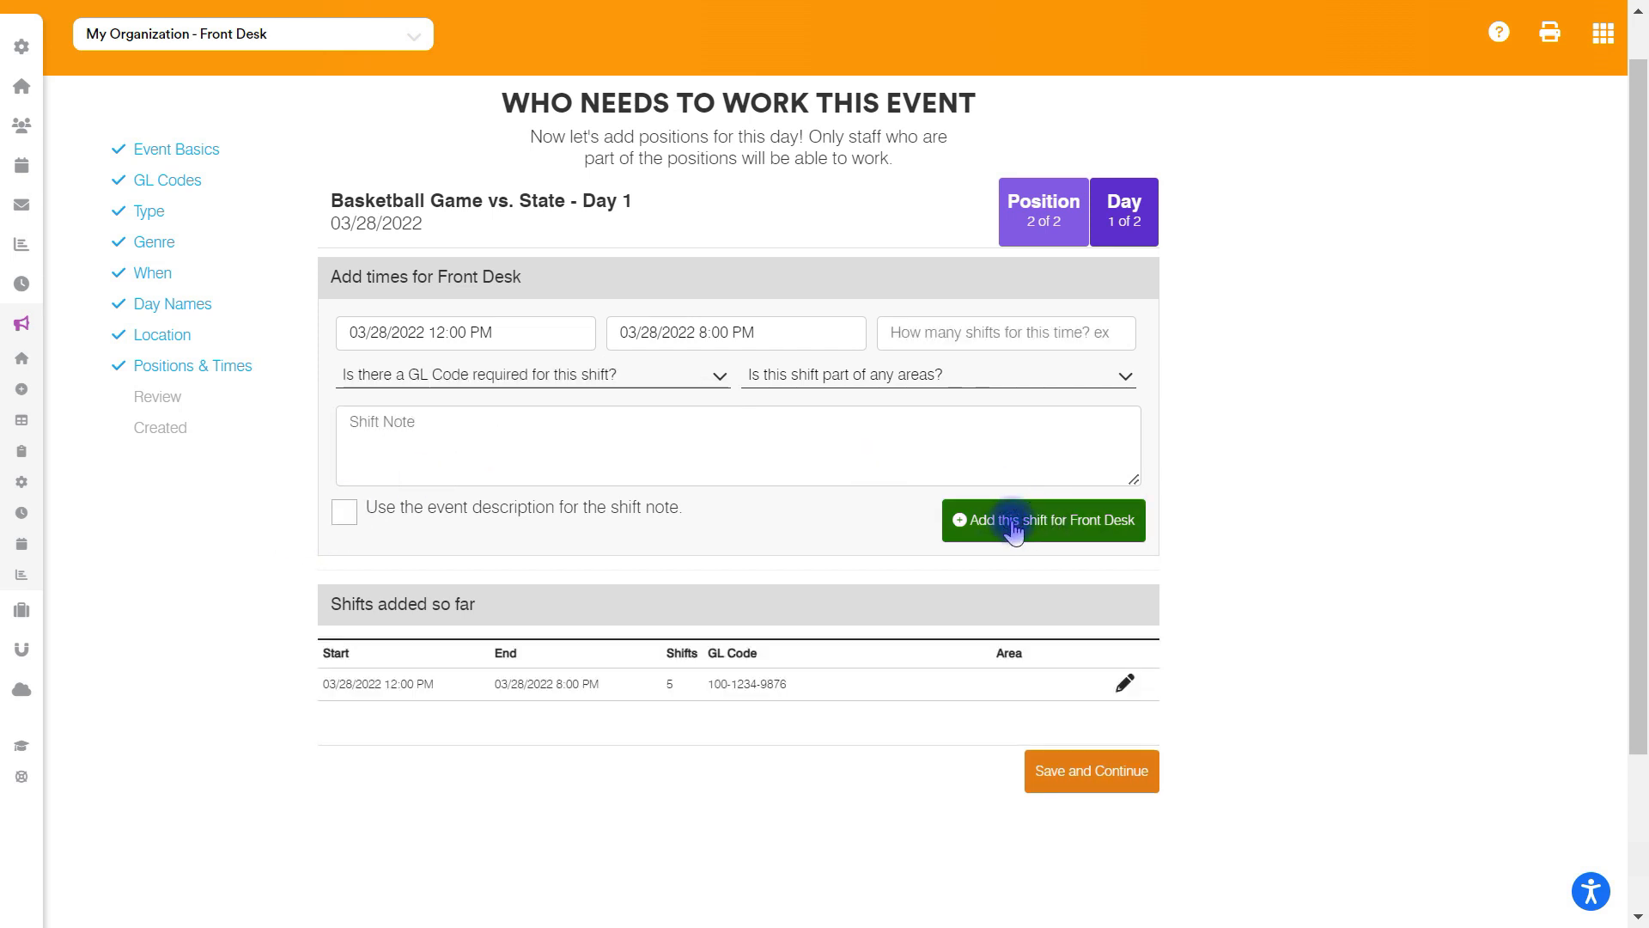
# Step: Save the Day 1 Front Desk shifts and reuse the previous day's schedule for the second day, 03/29/2022
pyautogui.click(1062, 771)
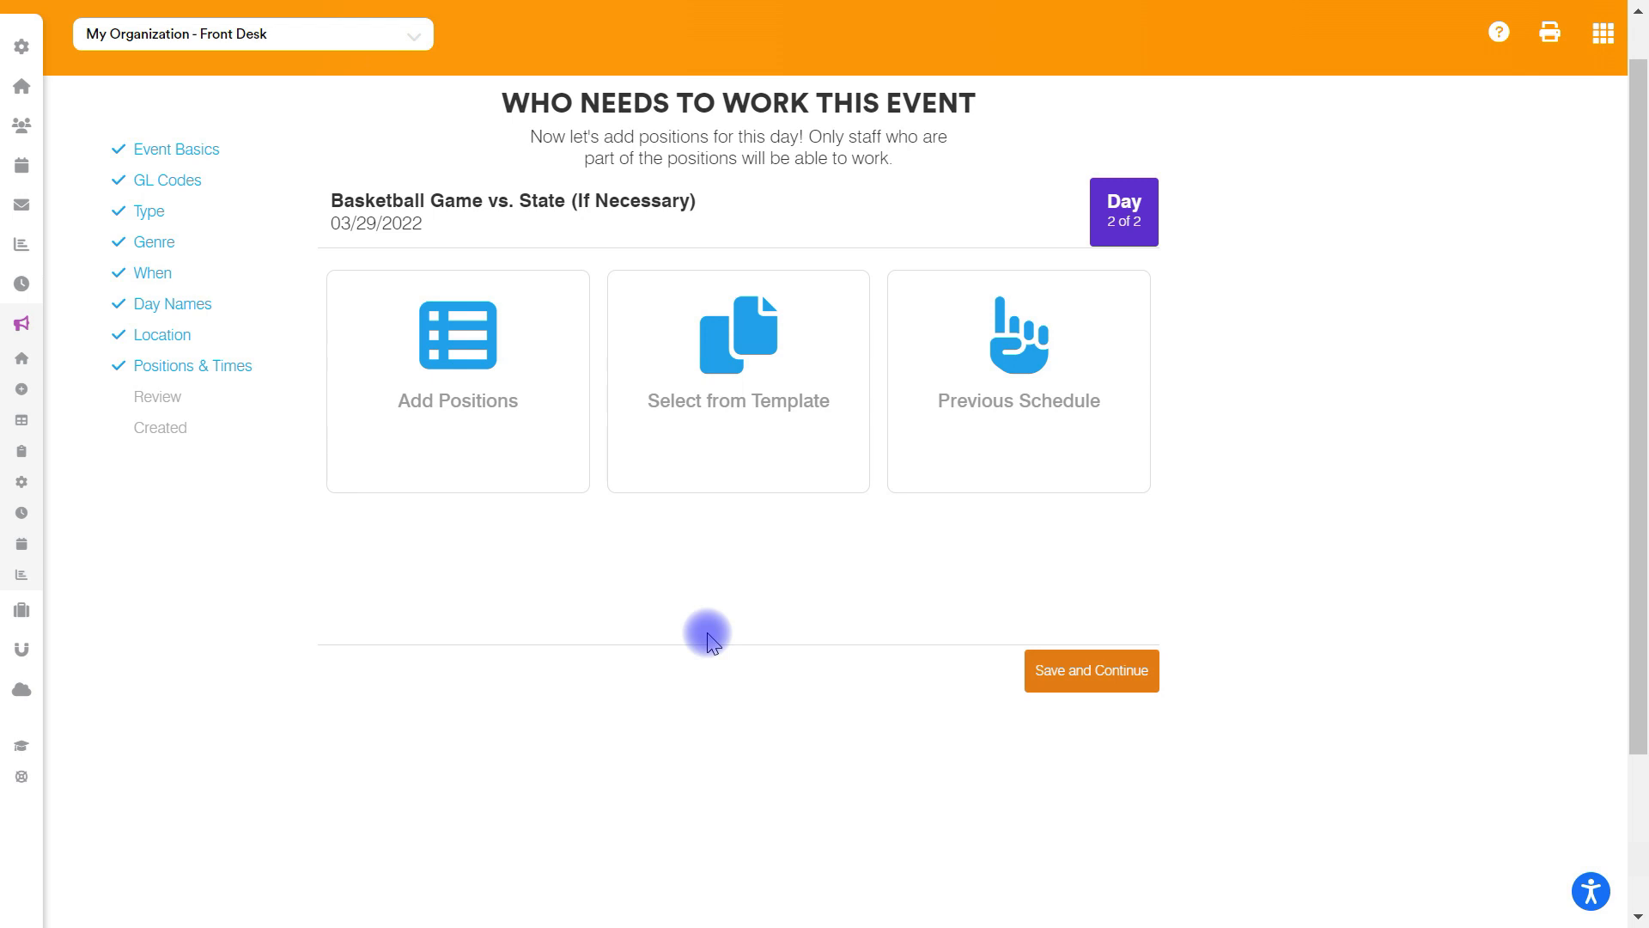
pyautogui.click(1026, 369)
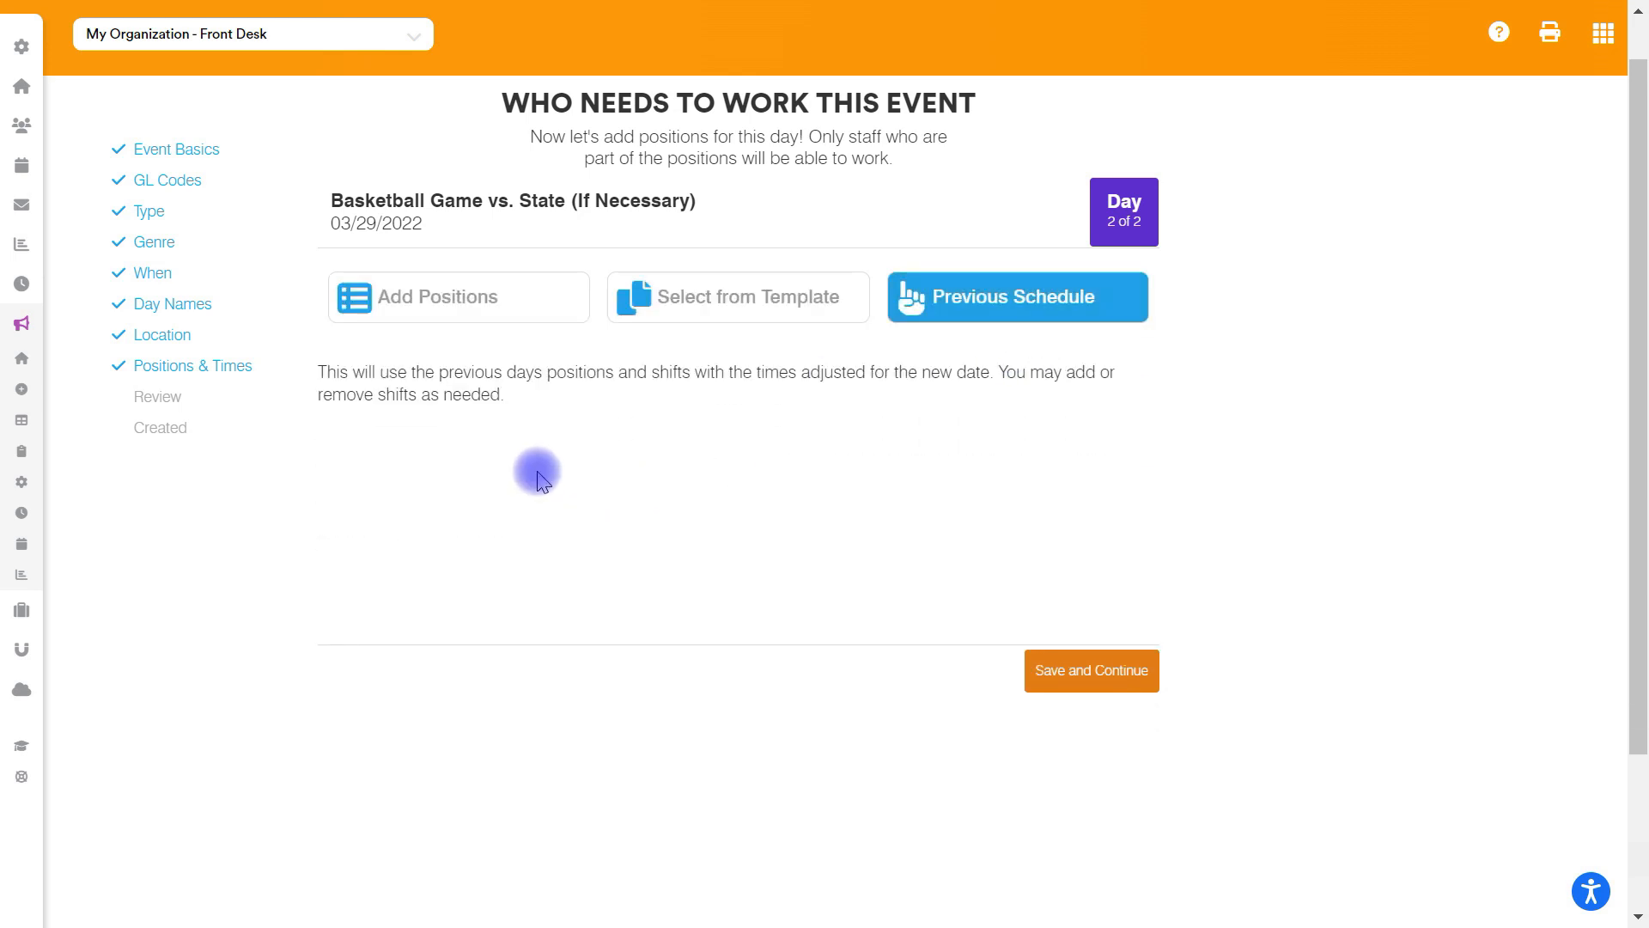
pyautogui.click(1060, 669)
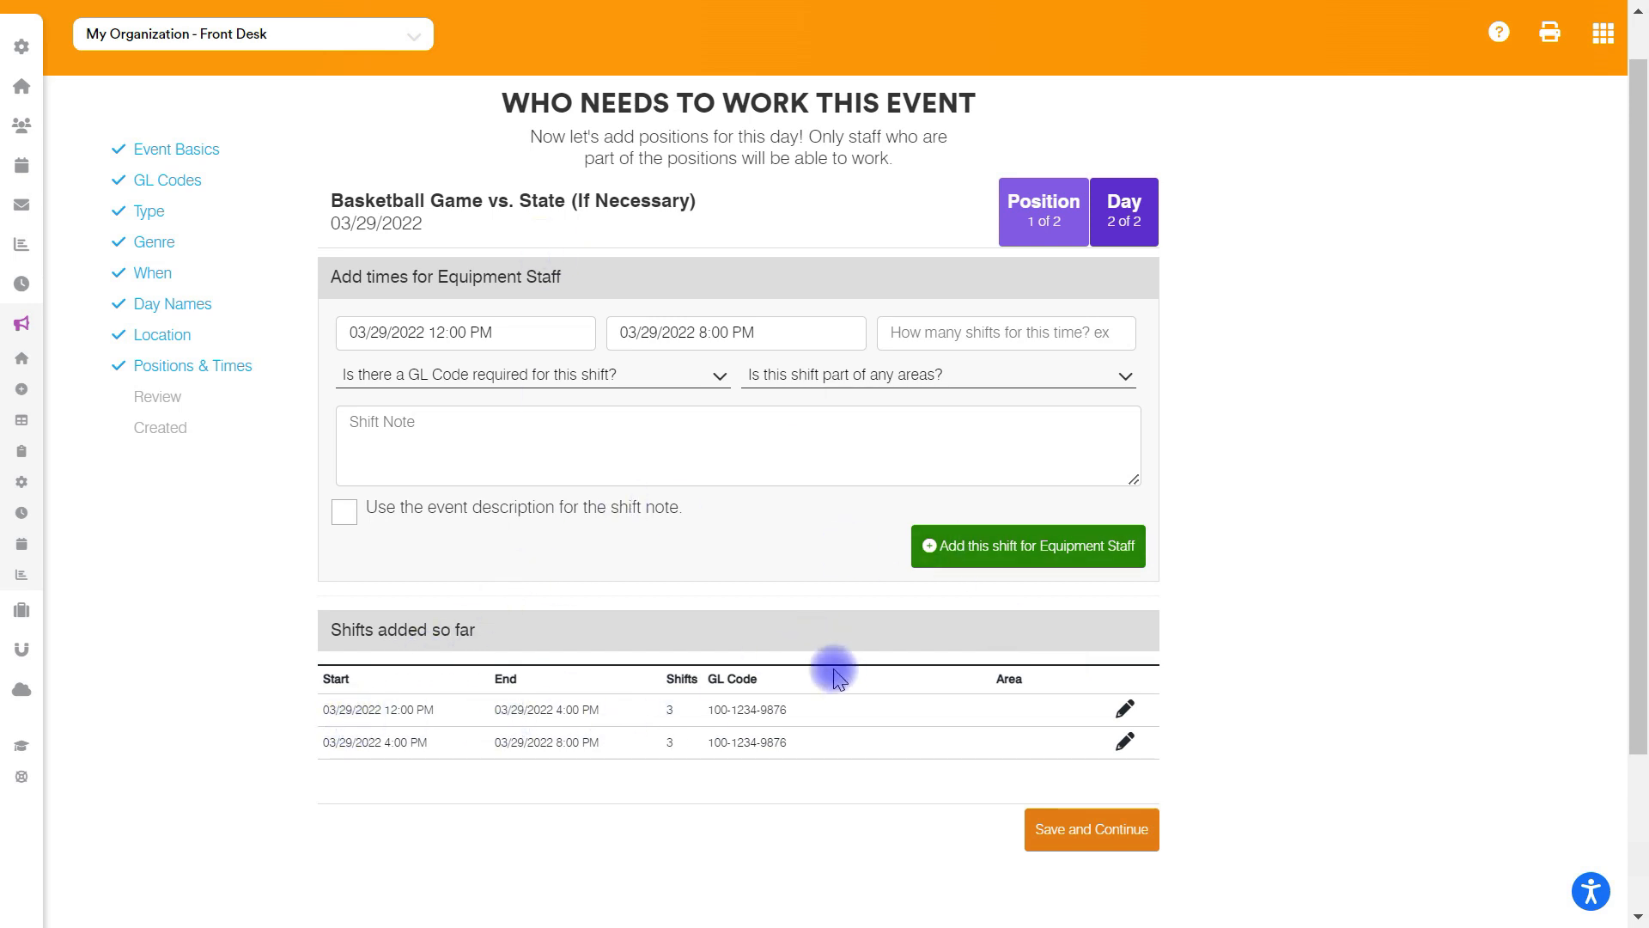
# Step: Update the 12:00 PM Equipment Staff shift on 03/29/2022 to end at 5:00 PM with 2 shifts
pyautogui.click(1125, 710)
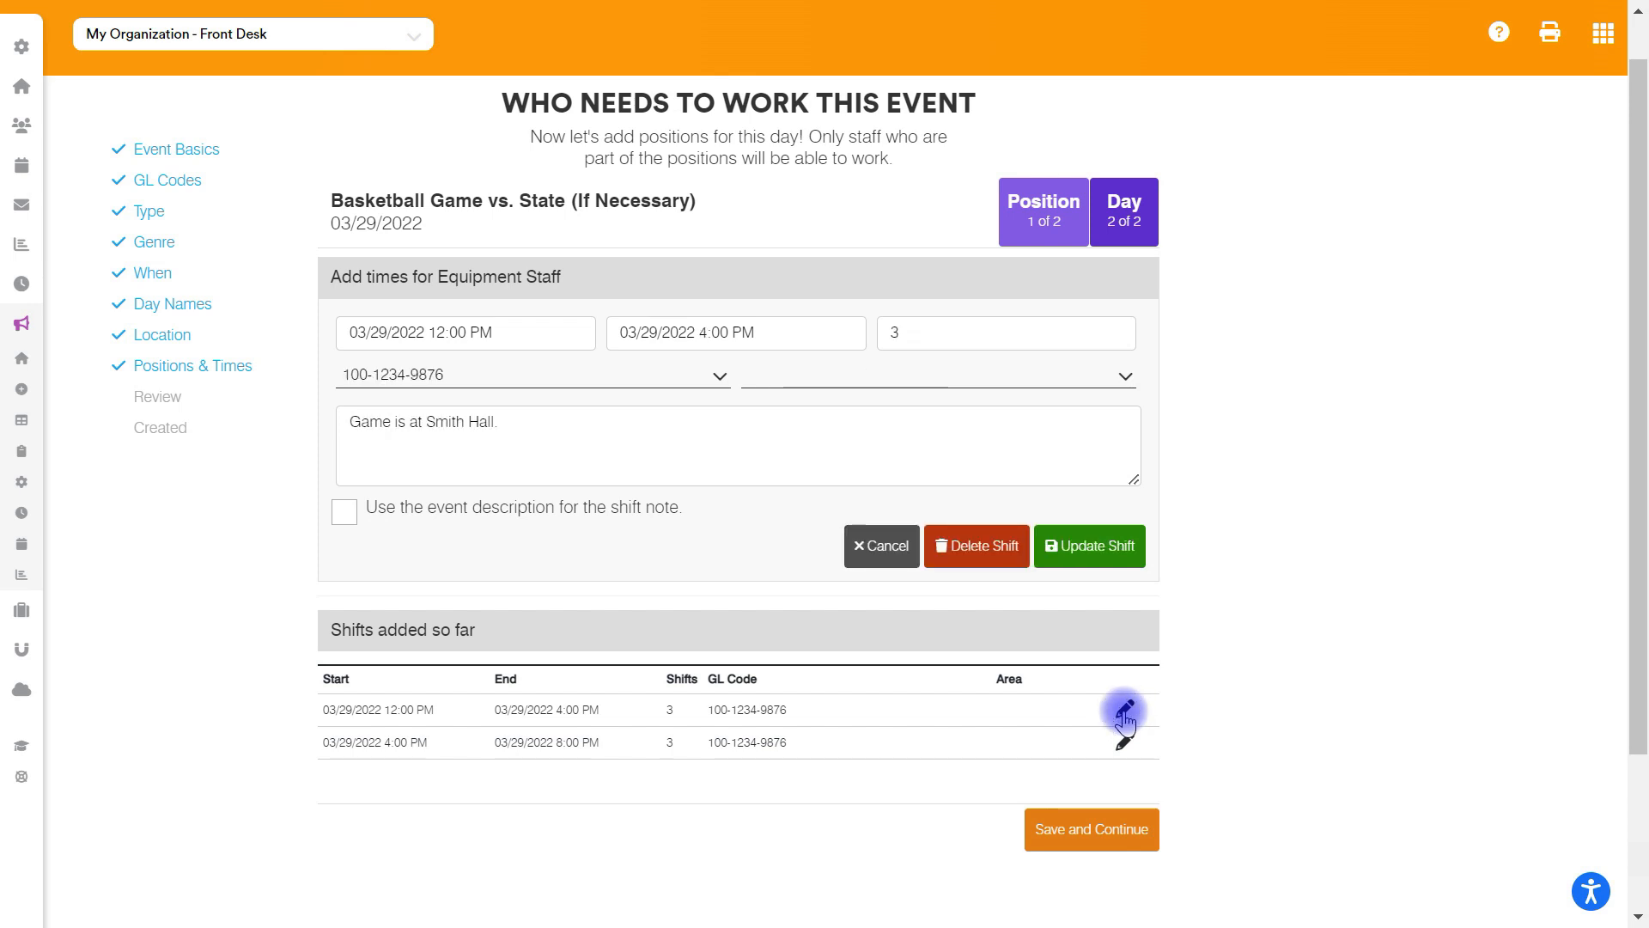
pyautogui.click(725, 332)
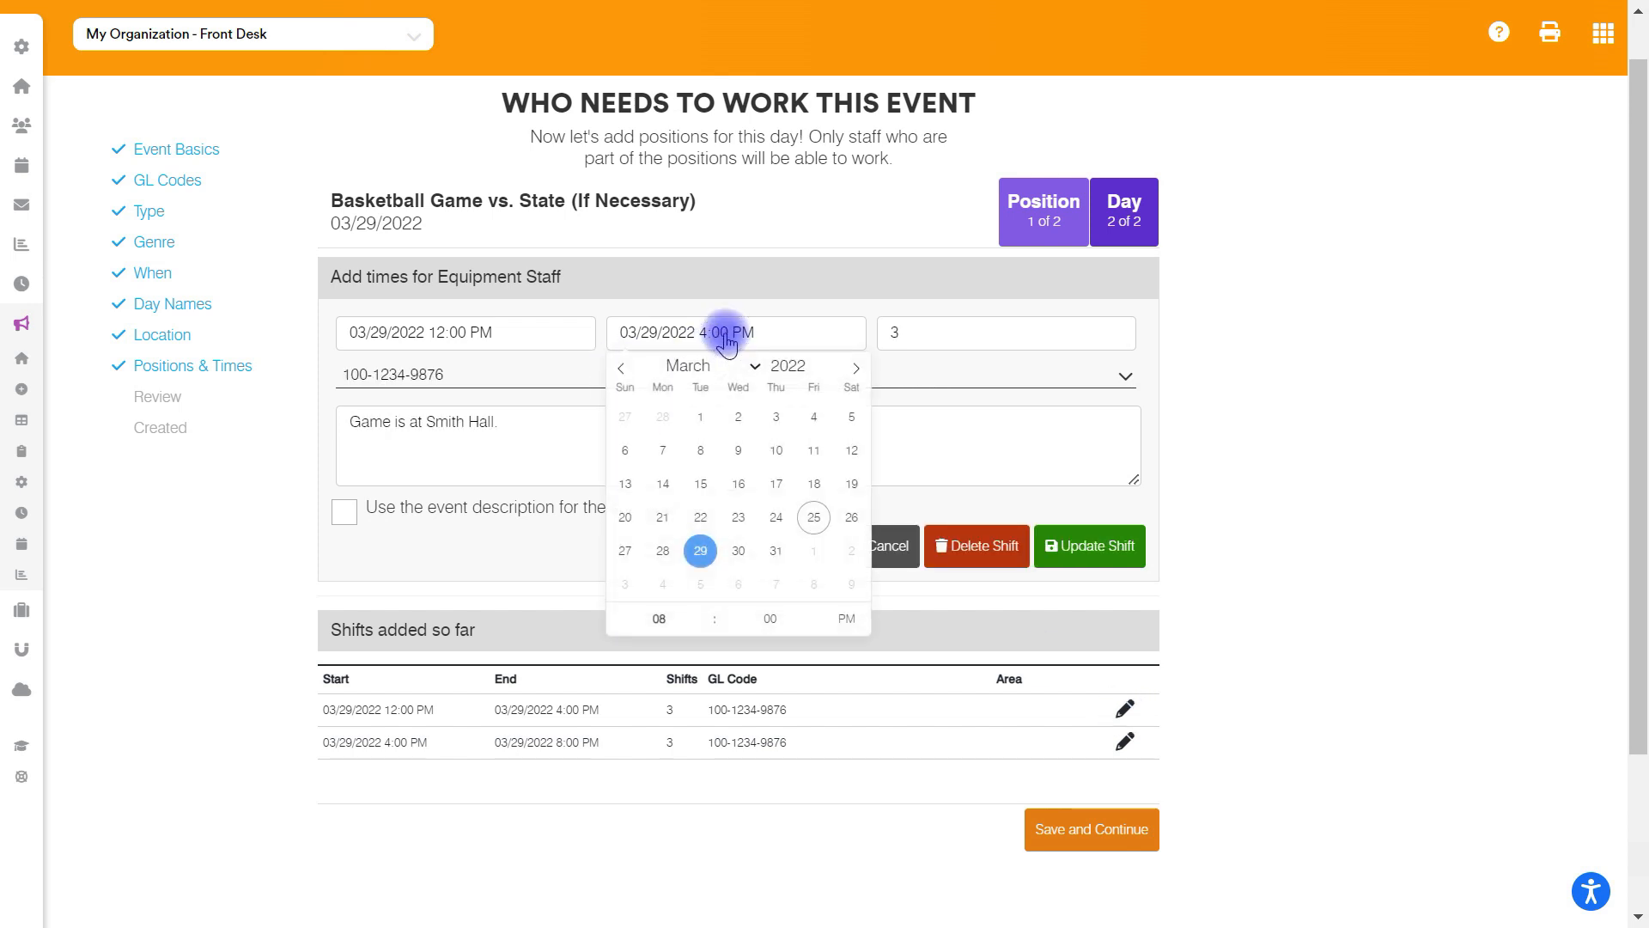
pyautogui.click(706, 631)
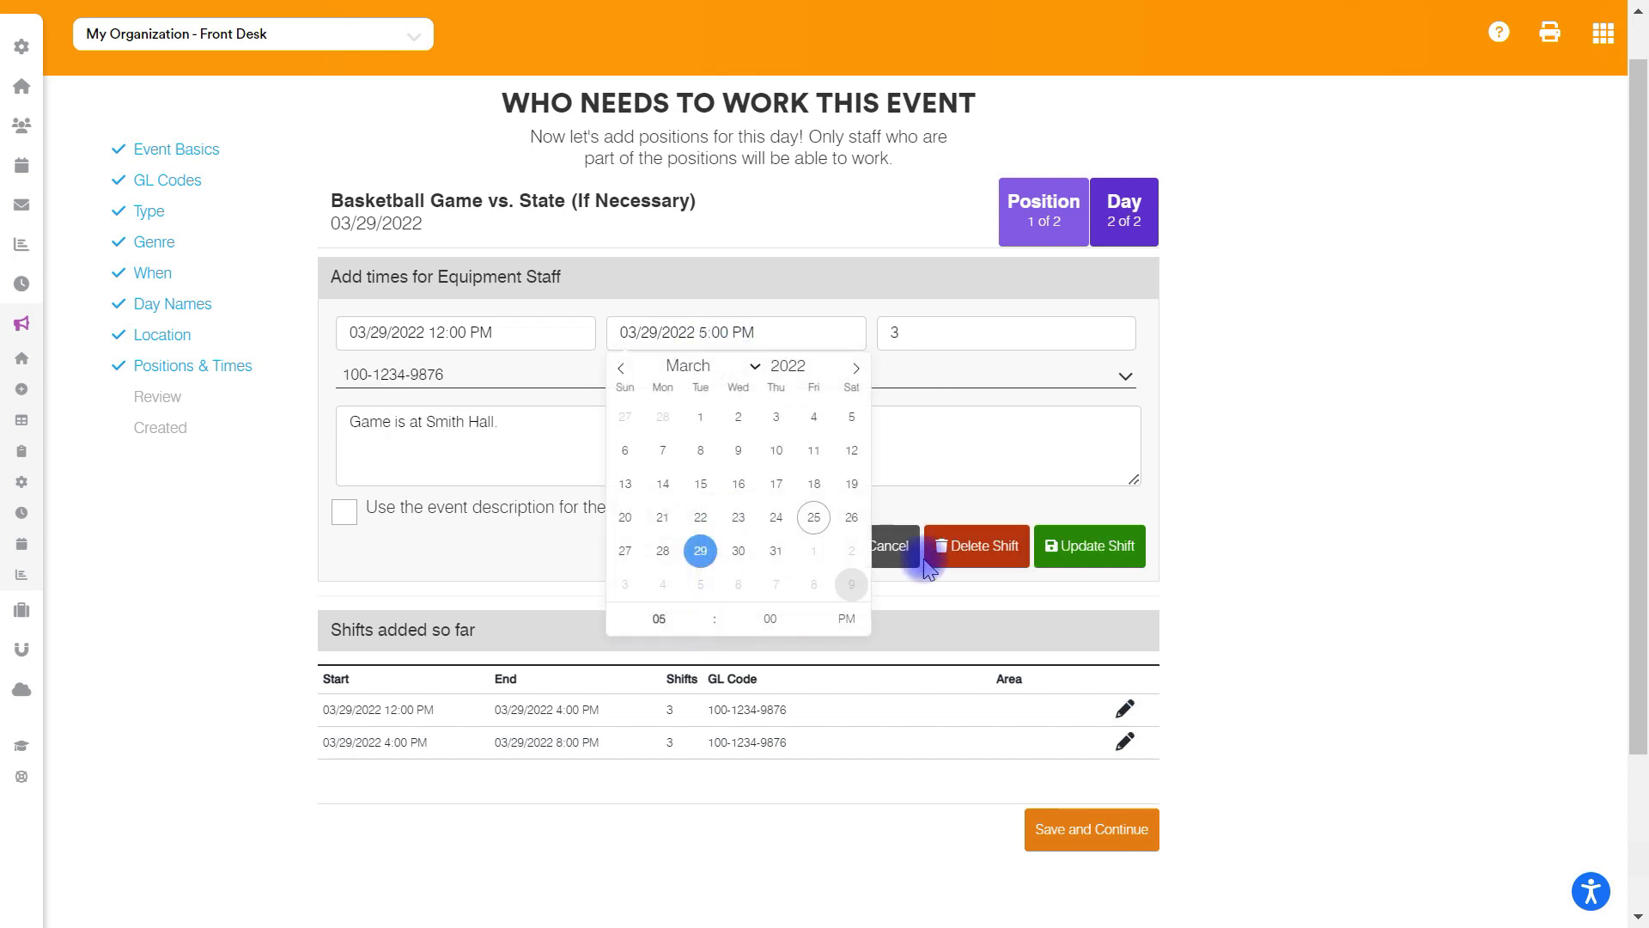
pyautogui.click(1075, 331)
pyautogui.press('BackSpace')
pyautogui.write('2')
pyautogui.click(1091, 553)
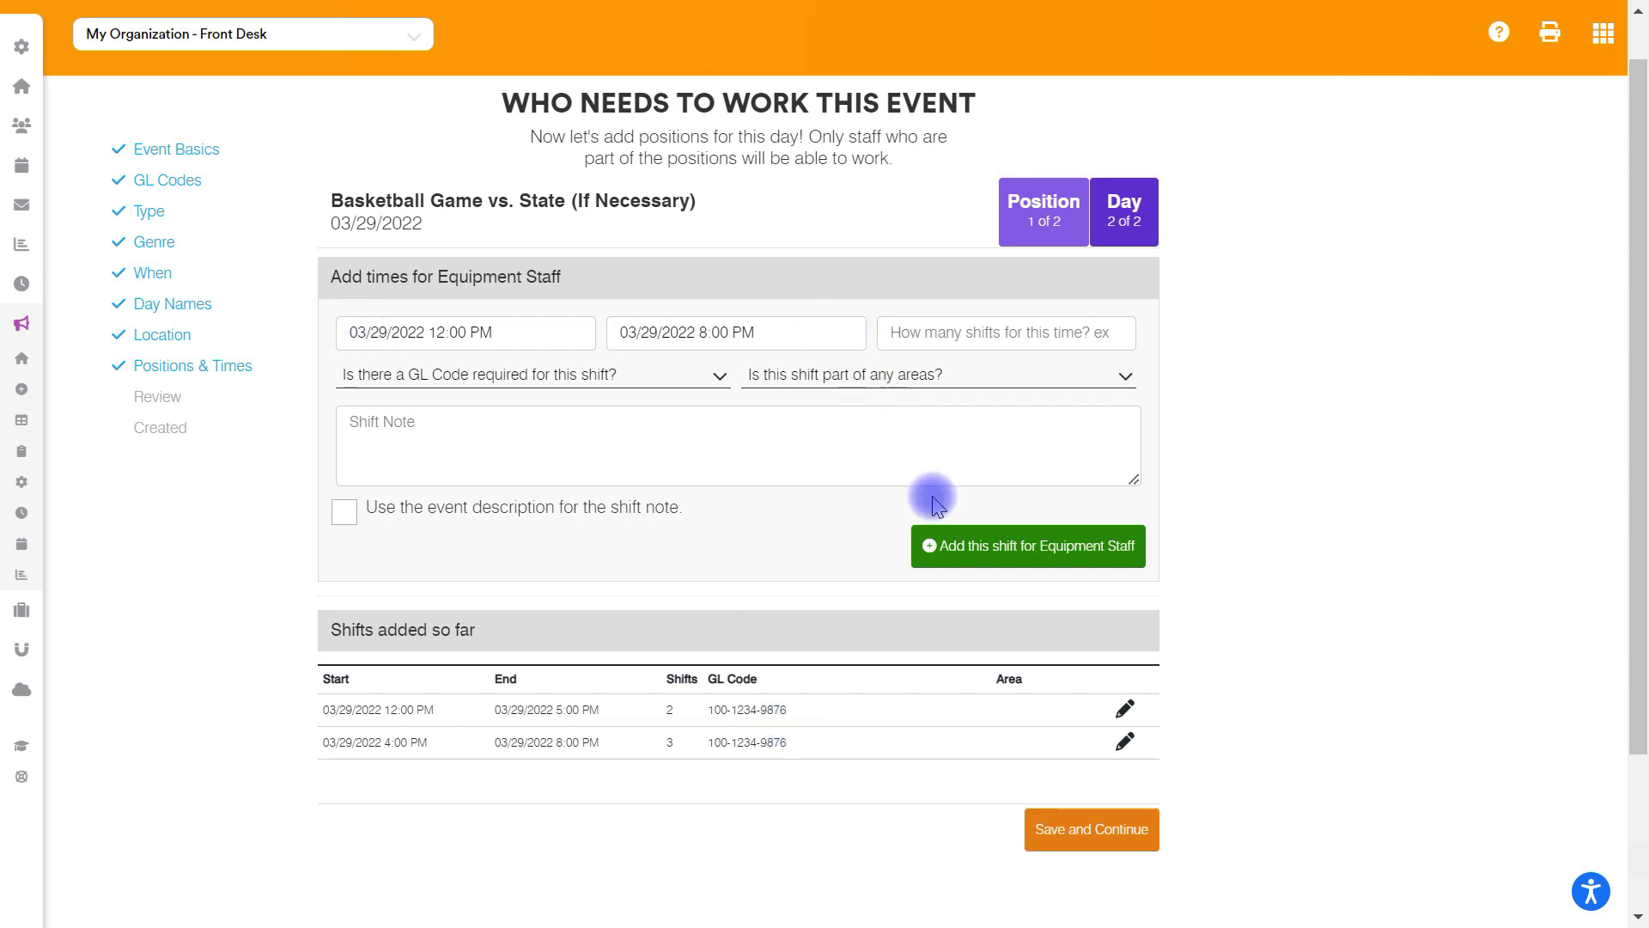
# Step: Save the second day's Equipment Staff and Front Desk times, and check the Day 1 shift details in the event review
pyautogui.click(1089, 828)
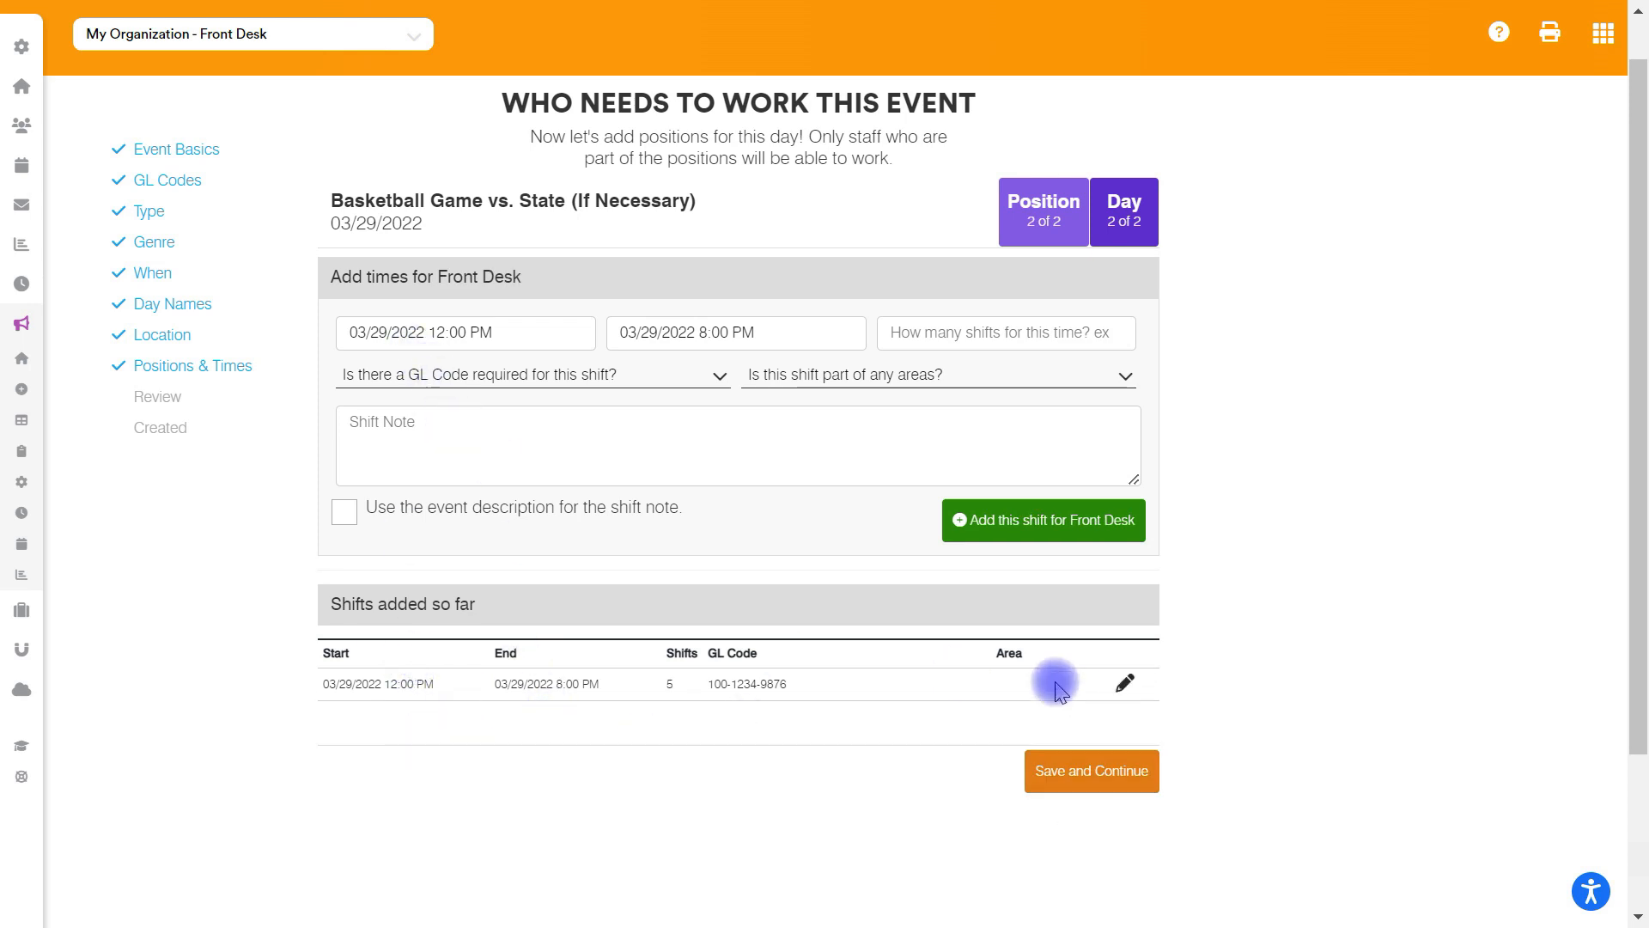
pyautogui.click(1096, 769)
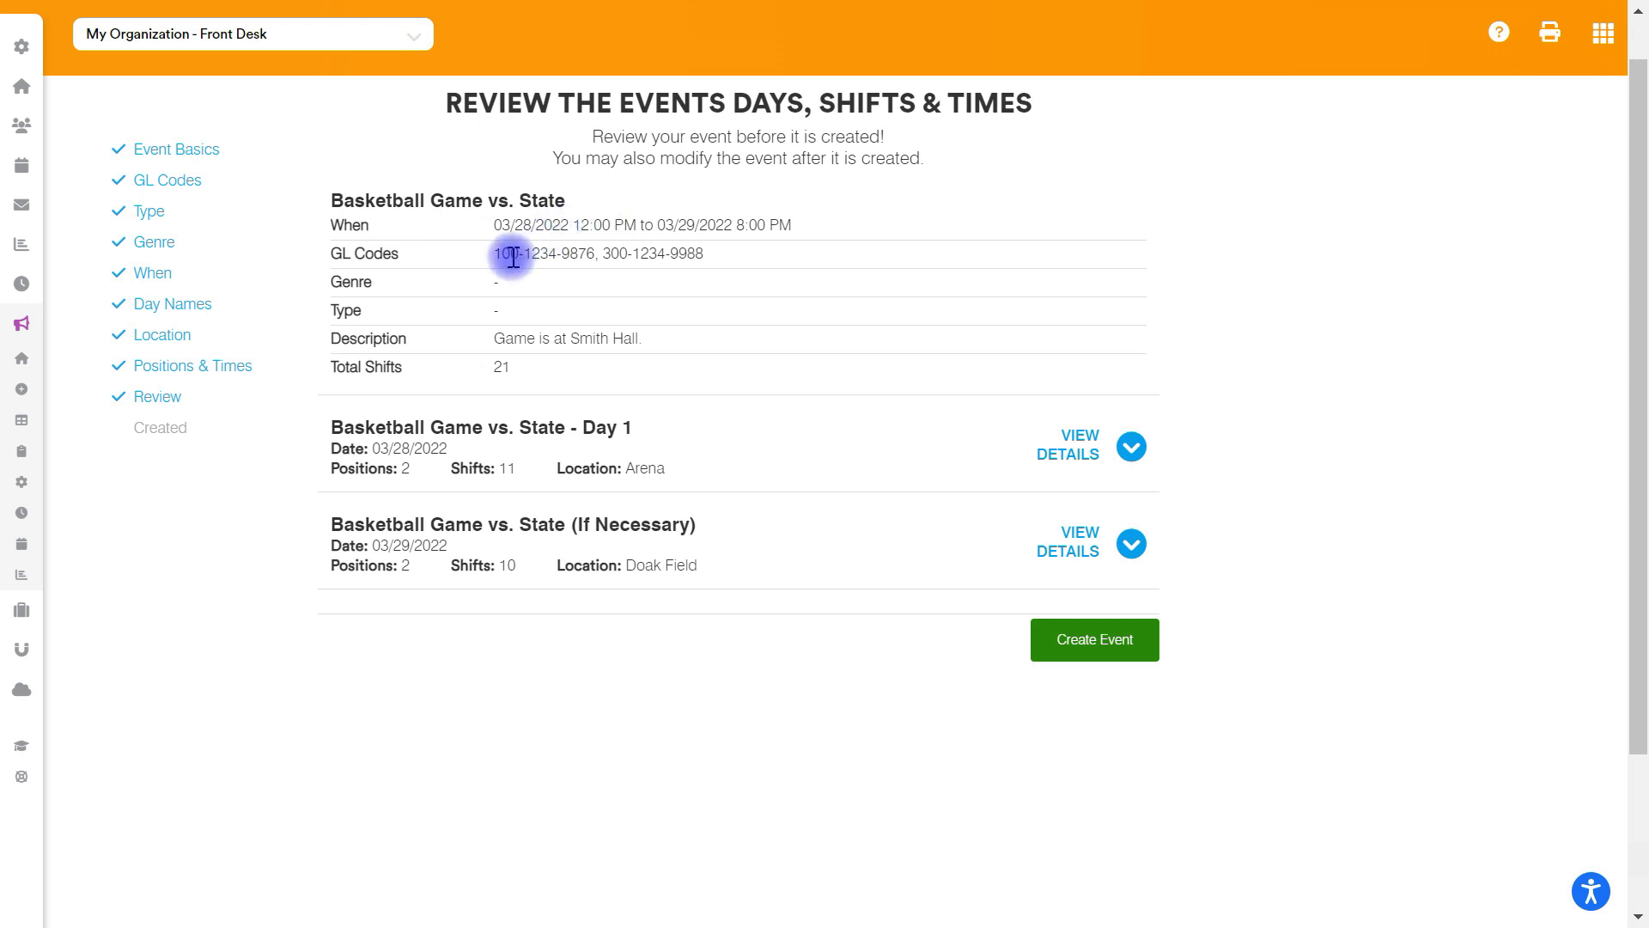
pyautogui.click(1131, 447)
pyautogui.click(1045, 515)
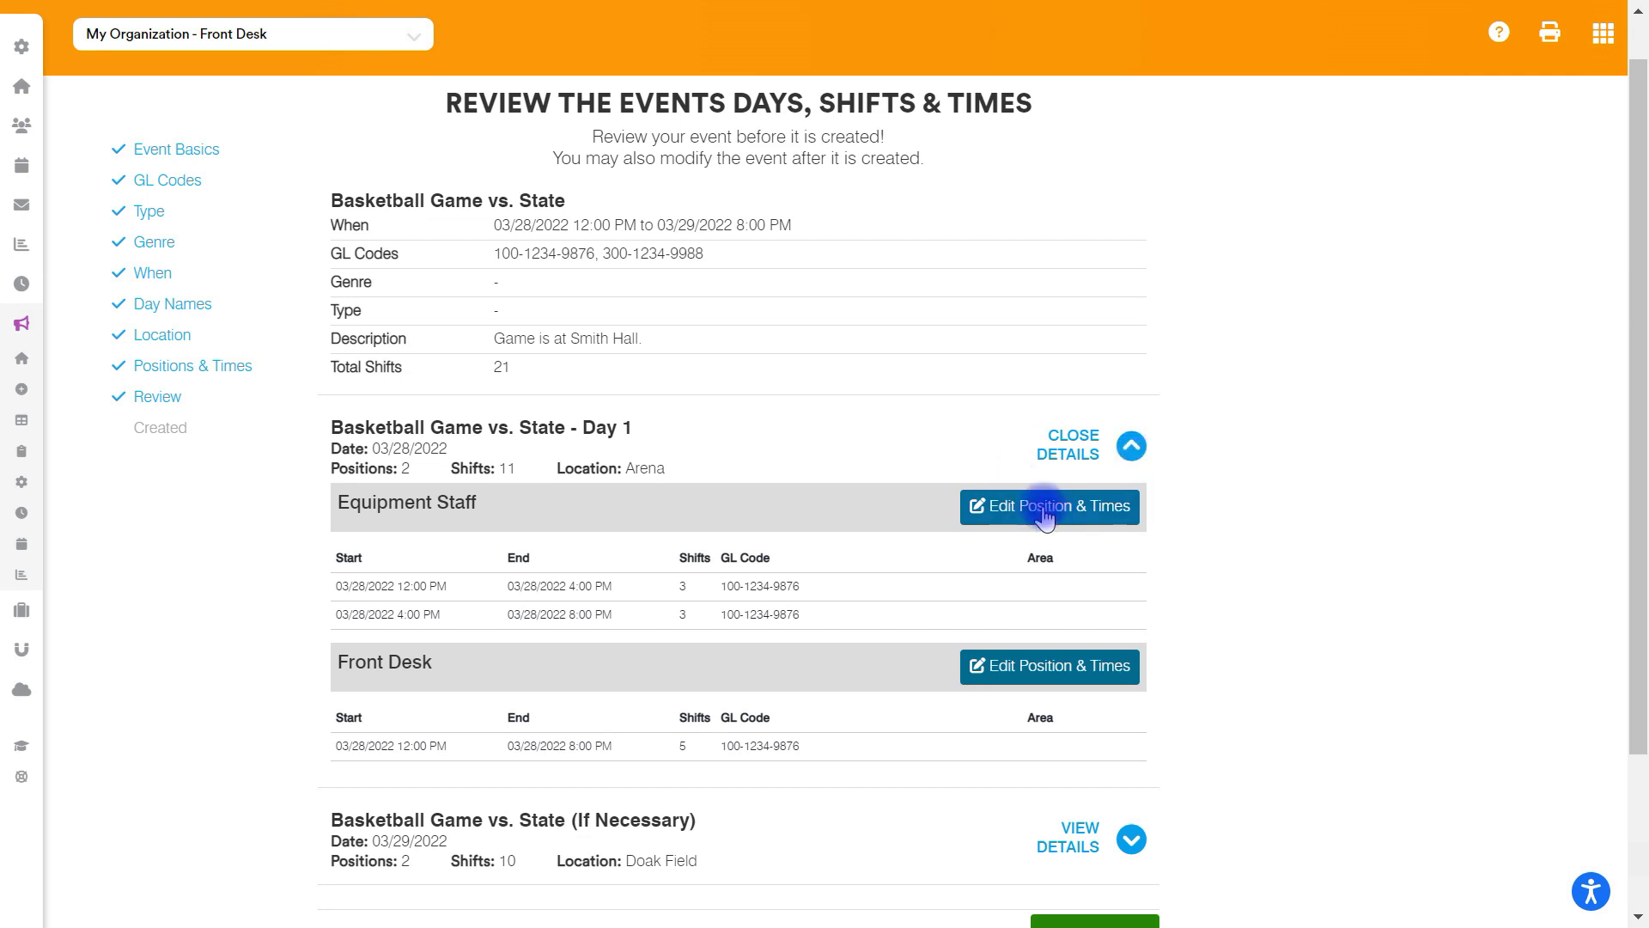
pyautogui.click(1101, 444)
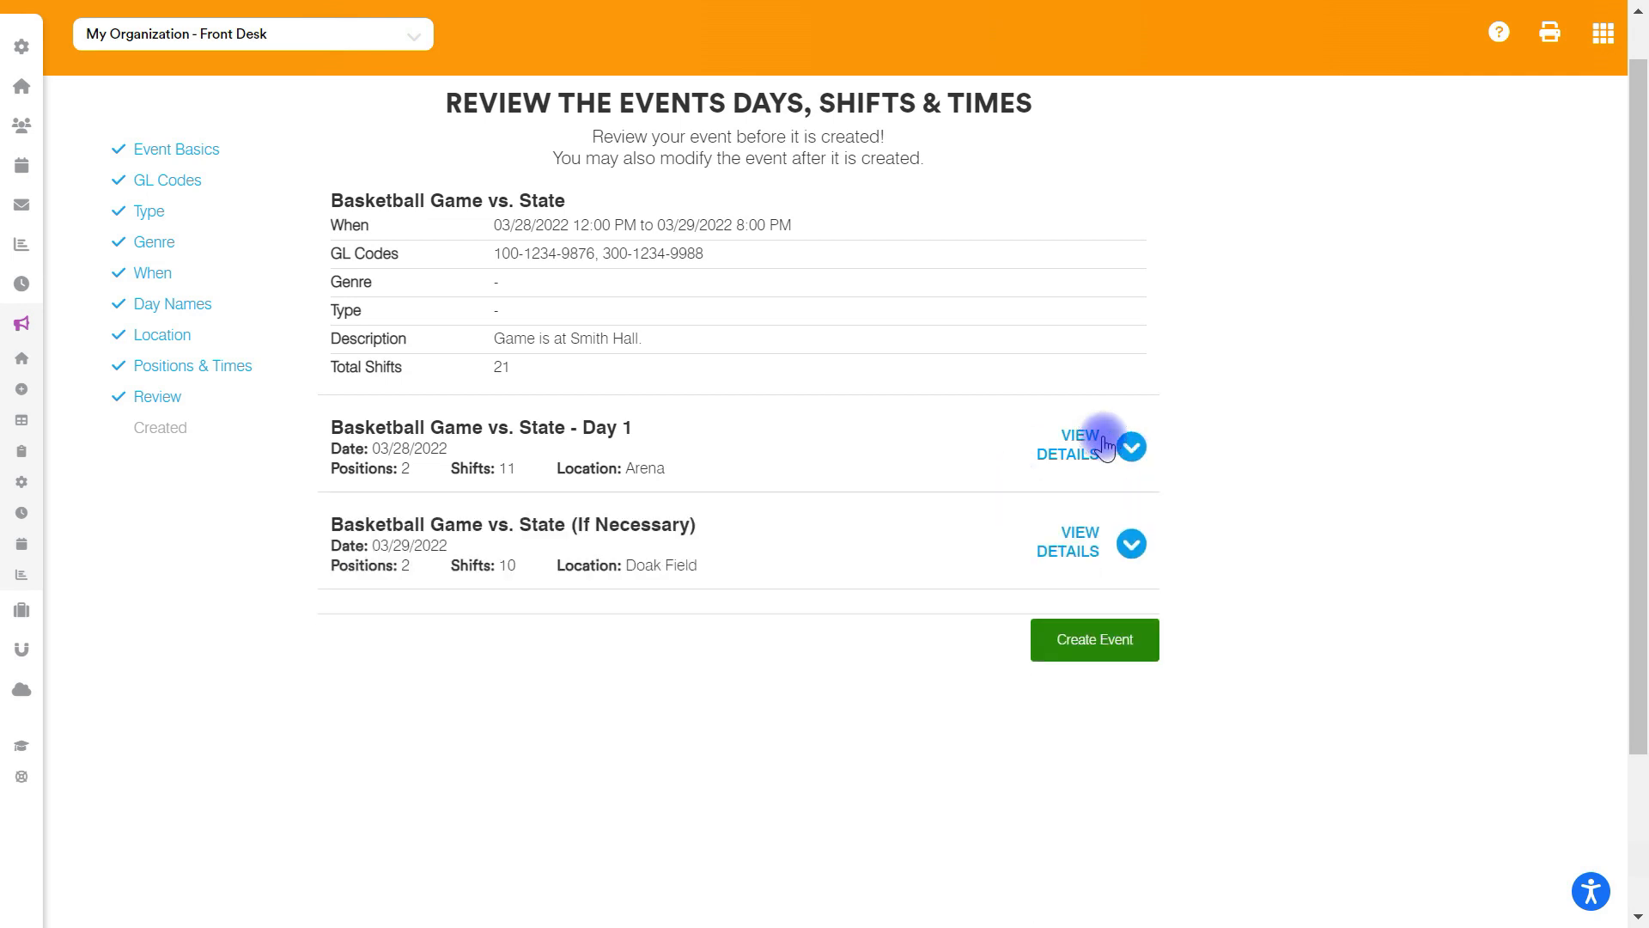
# Step: Create the reviewed basketball event and open the event calendar
pyautogui.click(1121, 644)
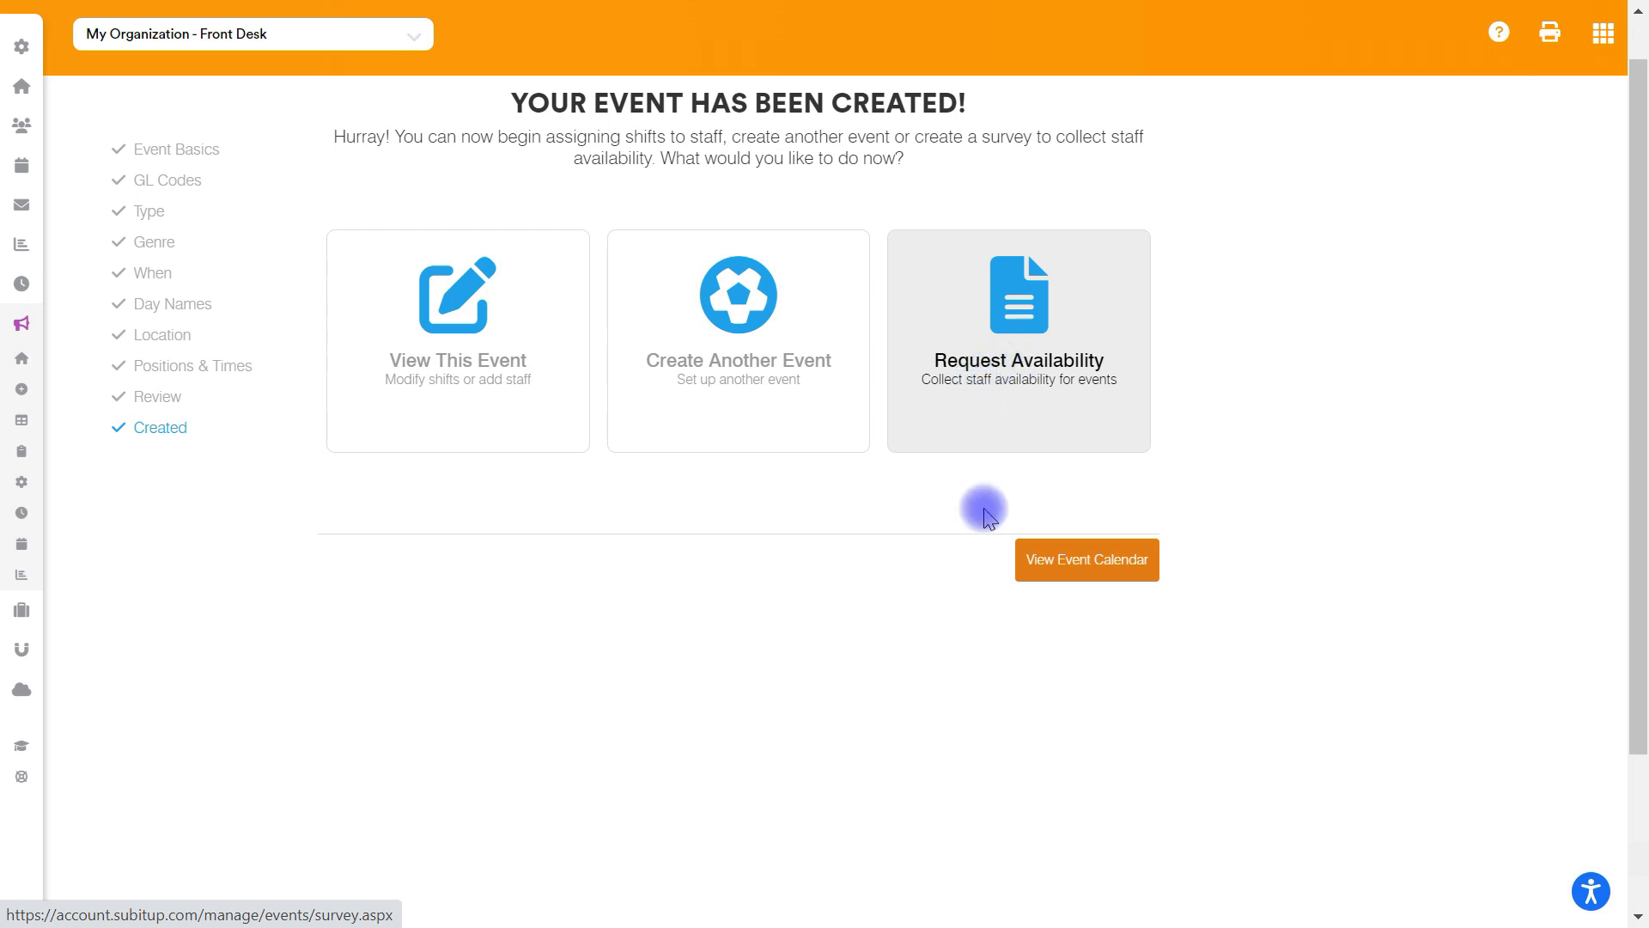
pyautogui.click(1085, 575)
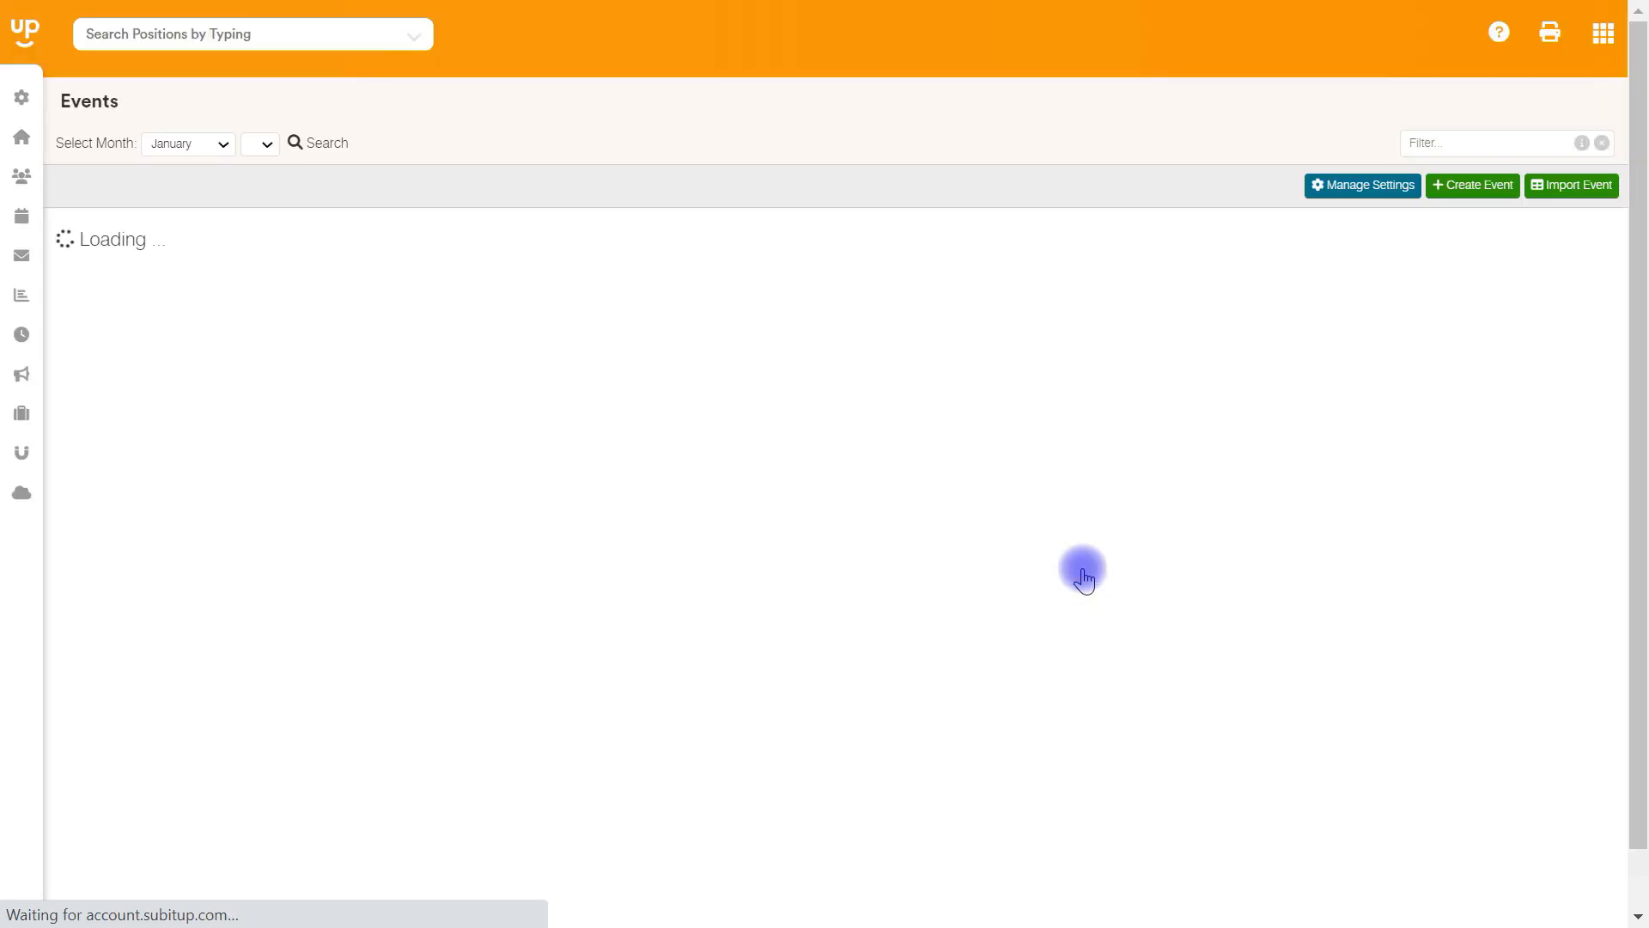